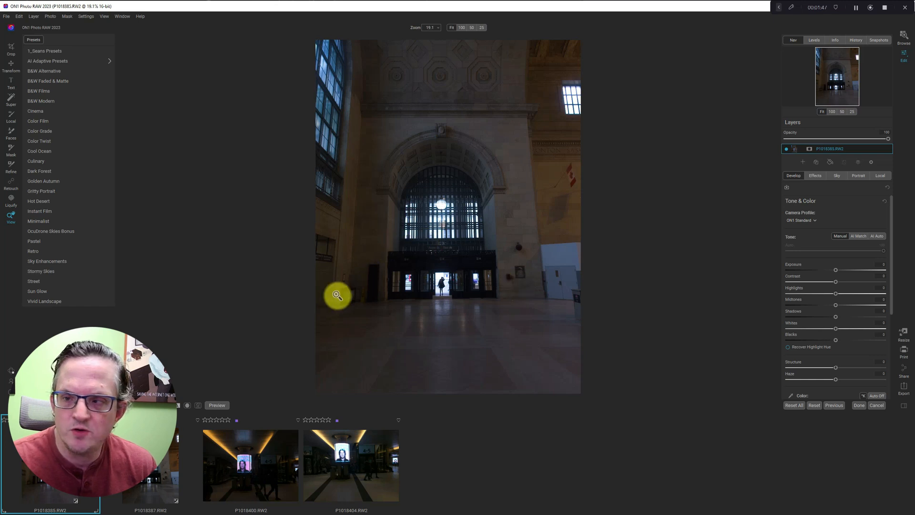
- Set the photo's camera profile to ON1 Neutral
click(799, 220)
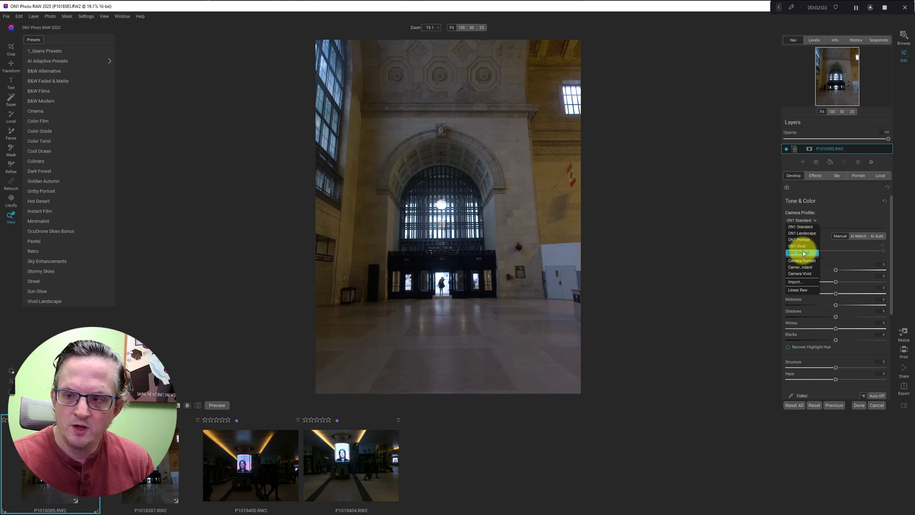
click(803, 253)
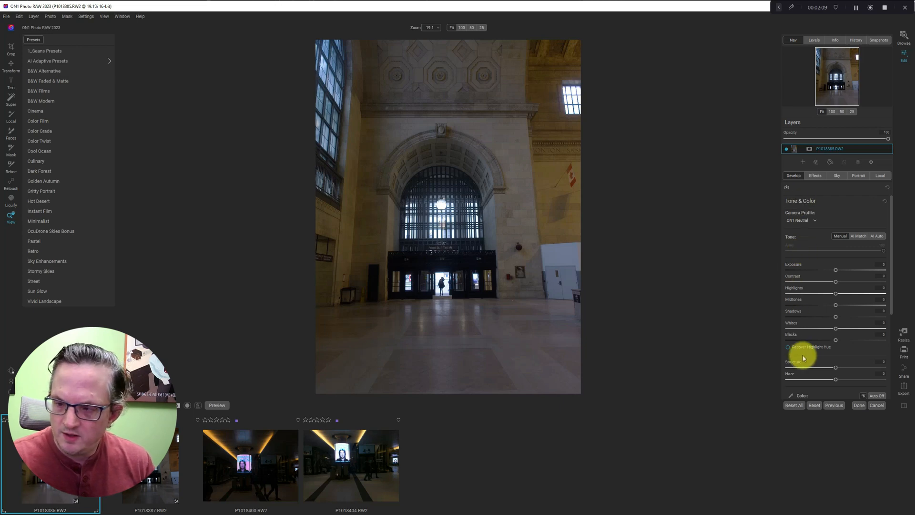
- Inspect the wall and arched window at 100% and switch the photo's noise reduction to NoNoise AI
click(832, 112)
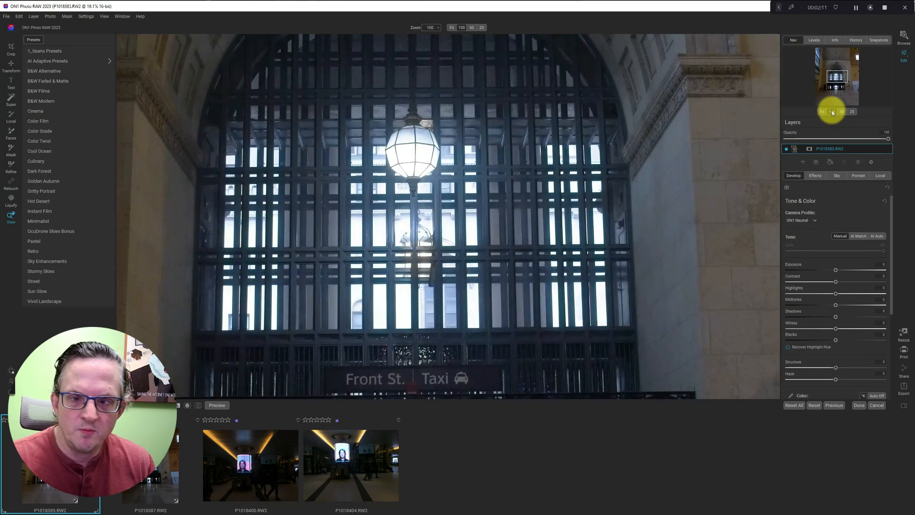
drag(414, 250, 438, 95)
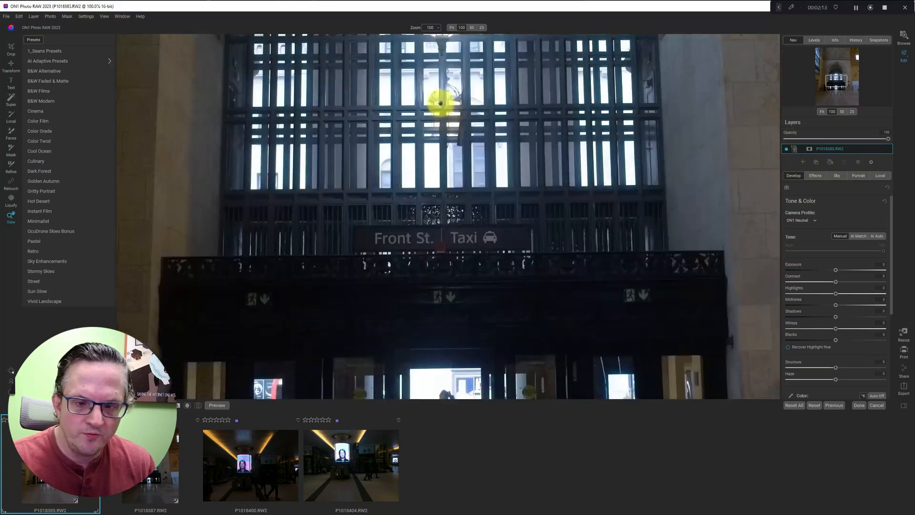
drag(377, 301, 641, 308)
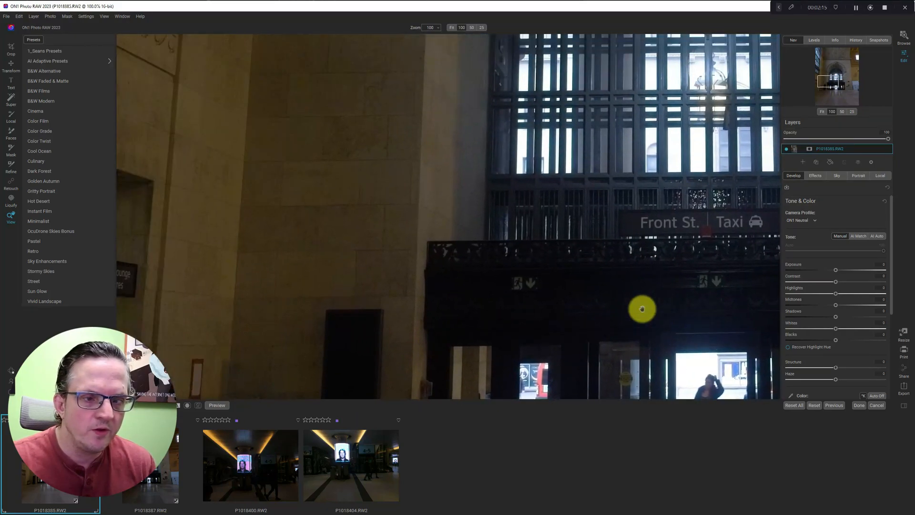
drag(546, 227, 556, 337)
drag(592, 245, 578, 284)
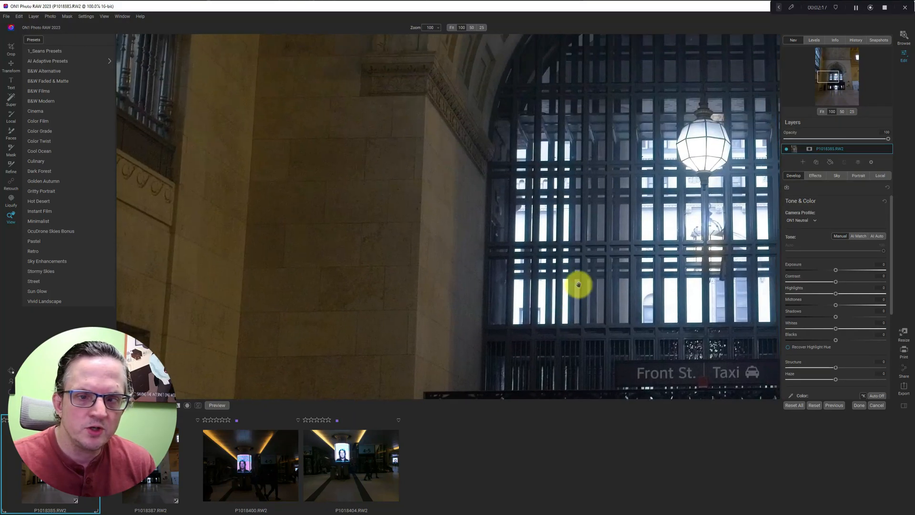
drag(625, 267, 492, 226)
scroll(856, 348, down, 5)
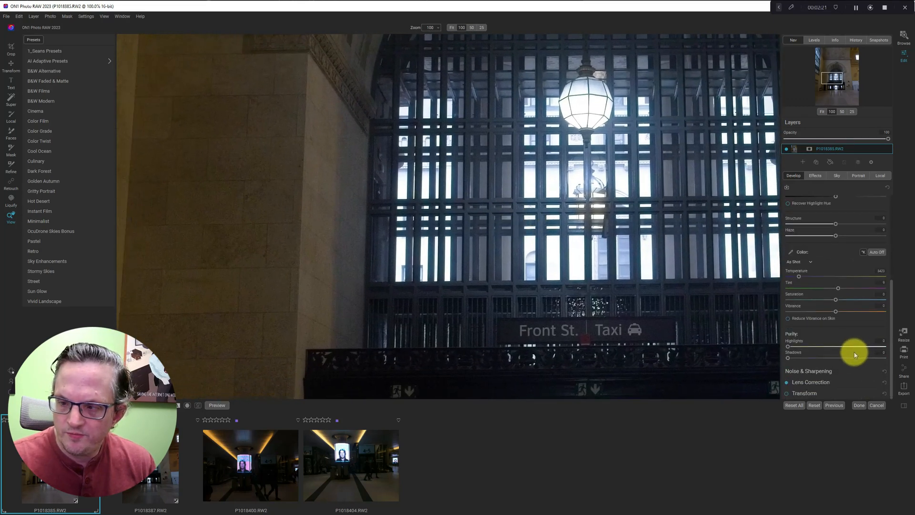
scroll(861, 375, down, 1)
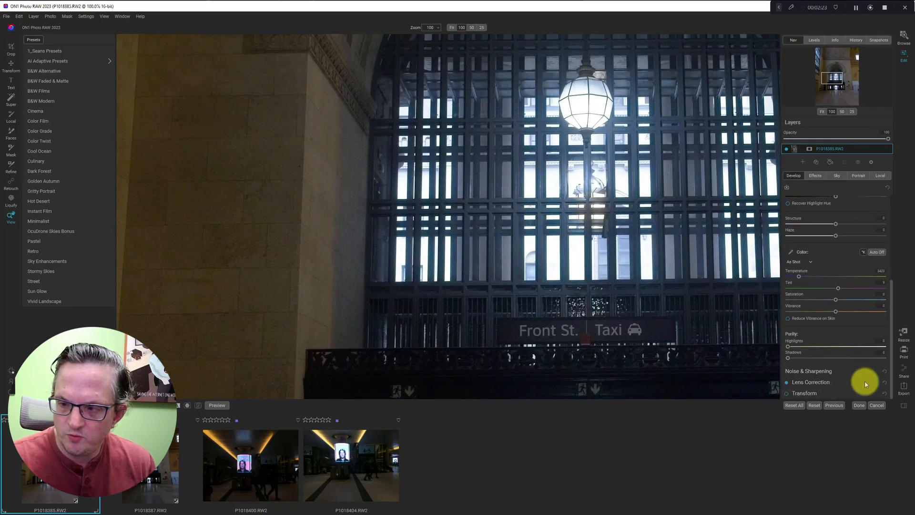
click(874, 368)
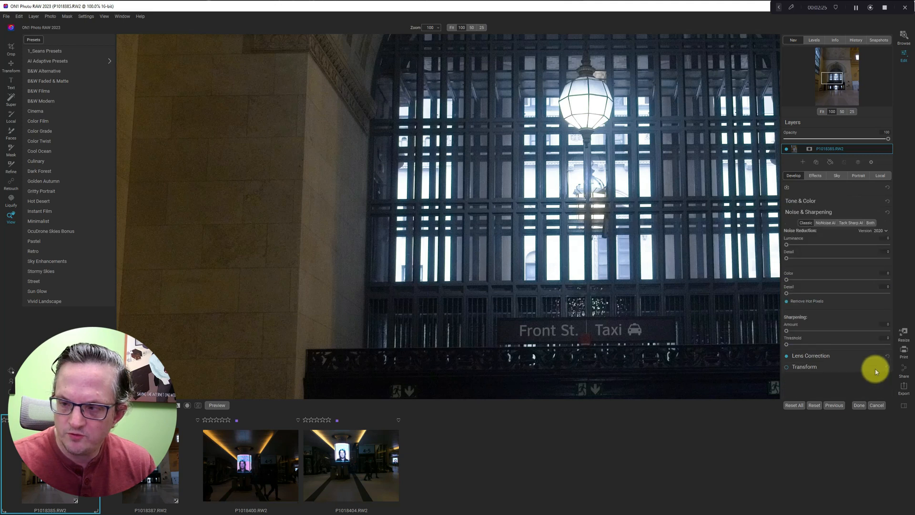
click(823, 222)
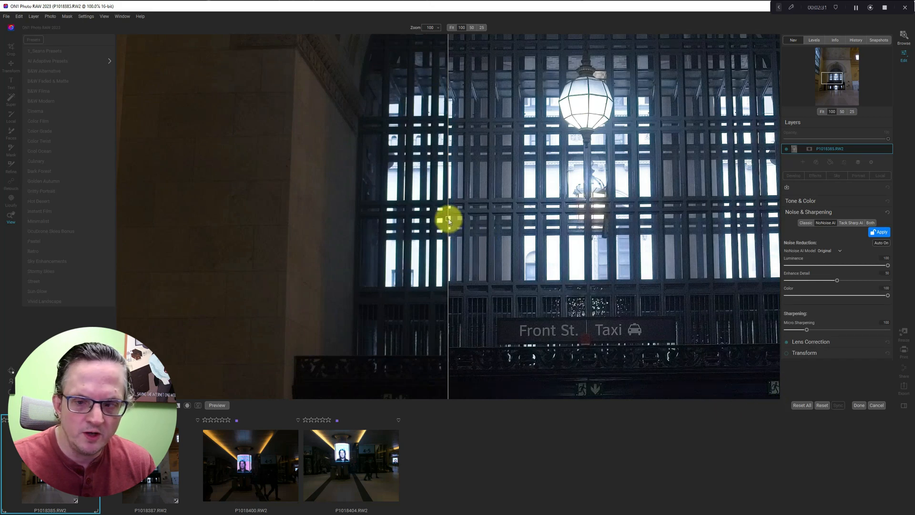
- Compare the NoNoise AI preview with the original using the split view, and apply the noise reduction
drag(448, 219, 233, 198)
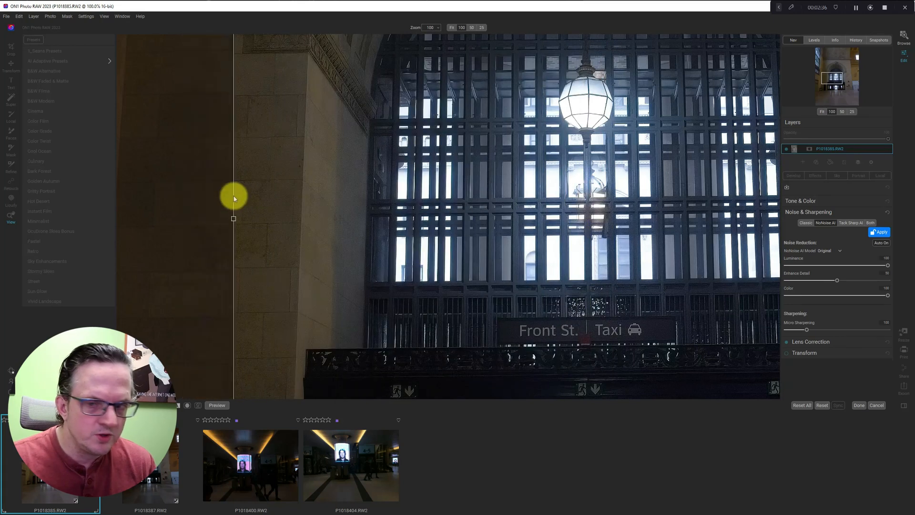
click(820, 111)
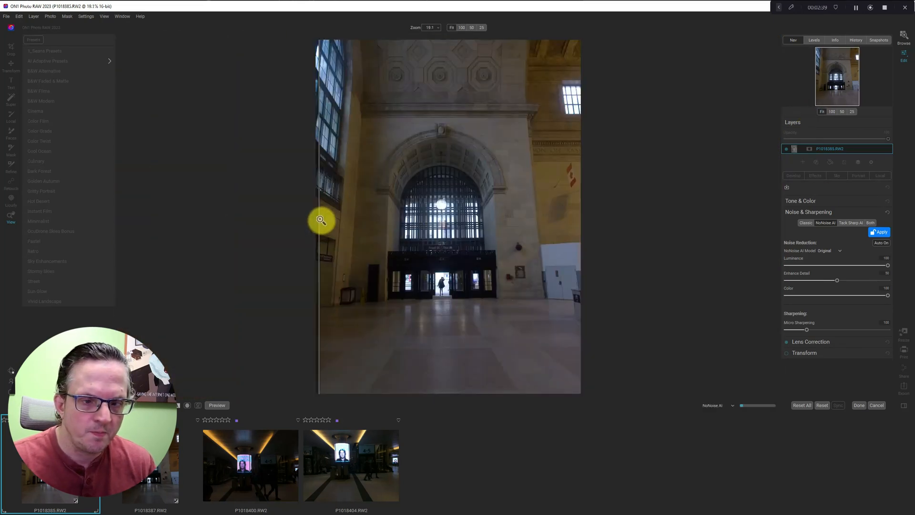
drag(320, 219, 394, 219)
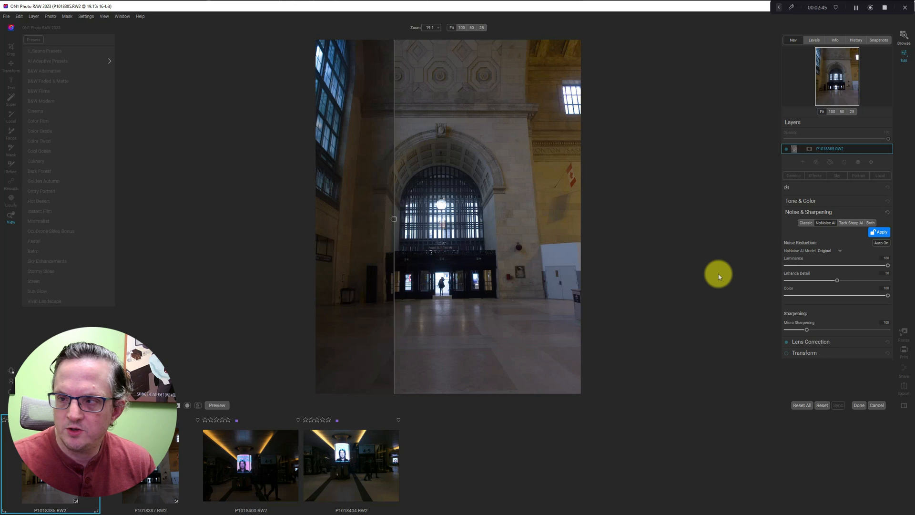
click(881, 233)
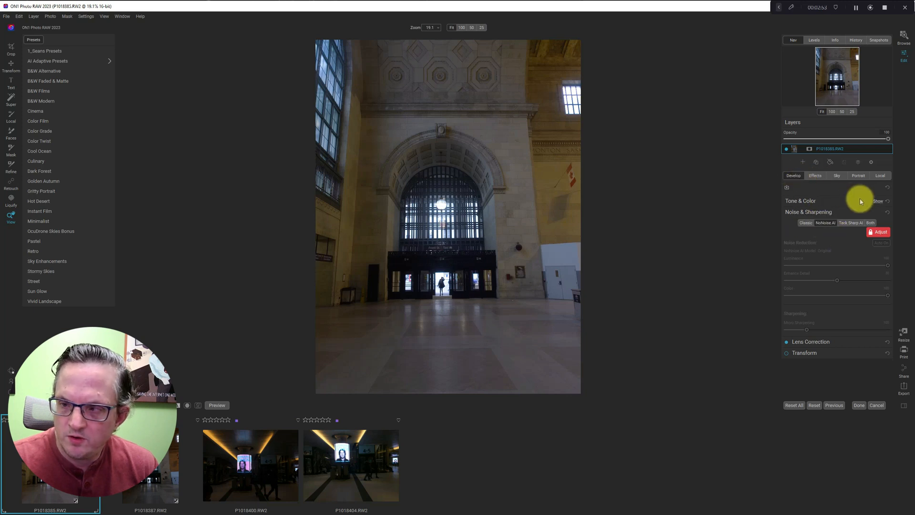
- Try the AI Match tone adjustment, and set the photo's tone to AI Auto instead
click(875, 201)
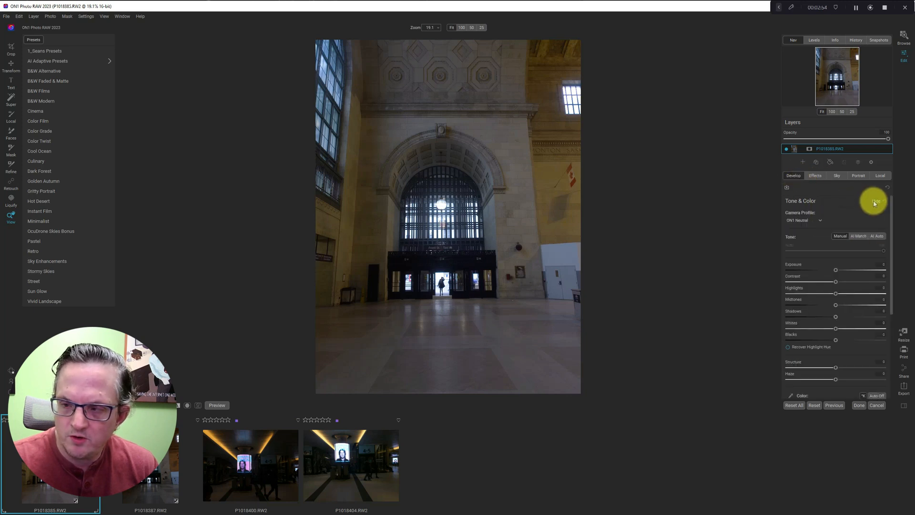
click(859, 237)
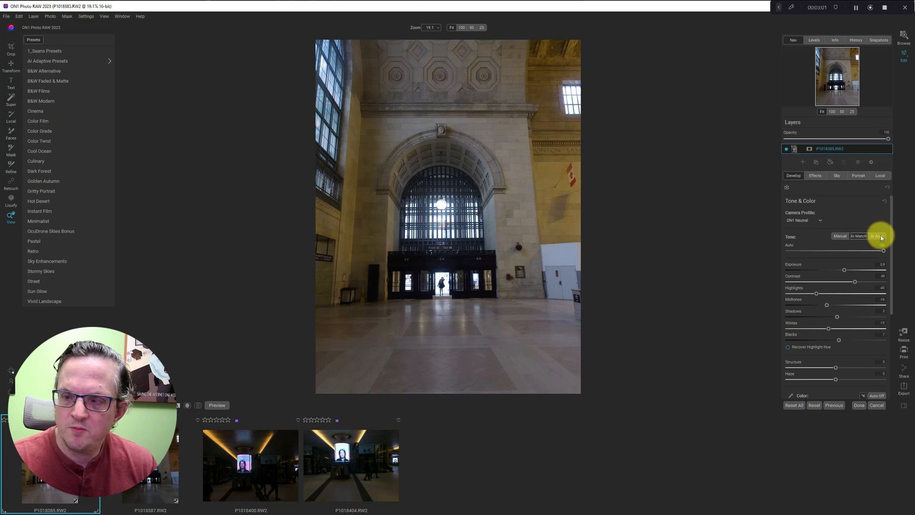
click(877, 237)
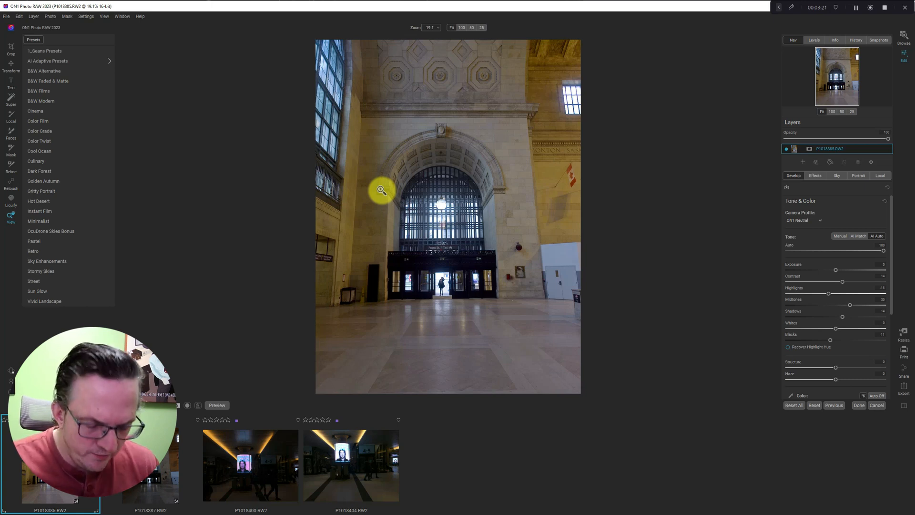
key(c)
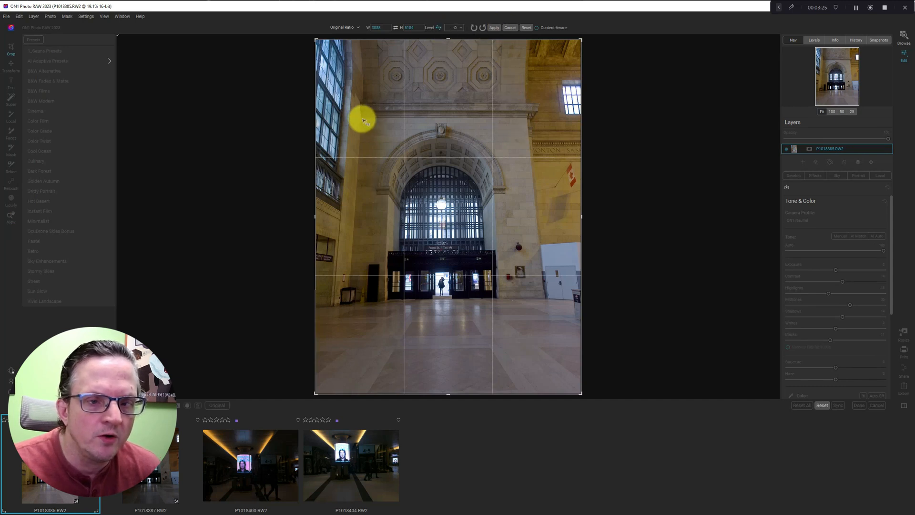
drag(362, 118, 529, 120)
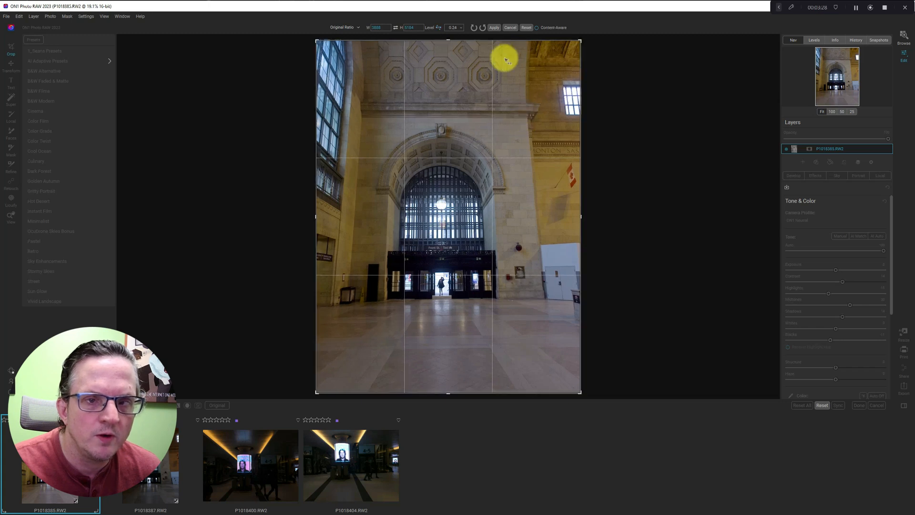
click(510, 27)
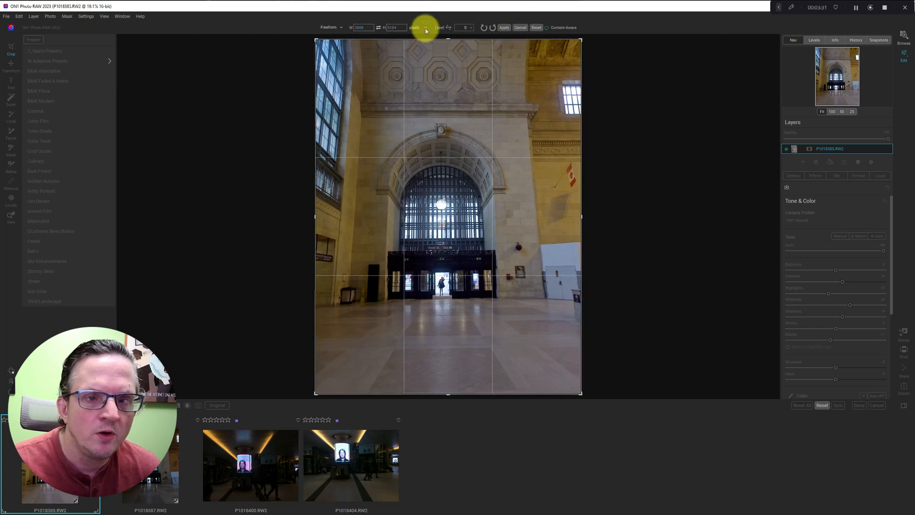
- Level the photo along the horizontal stone ledge above the arch and apply the crop
click(450, 28)
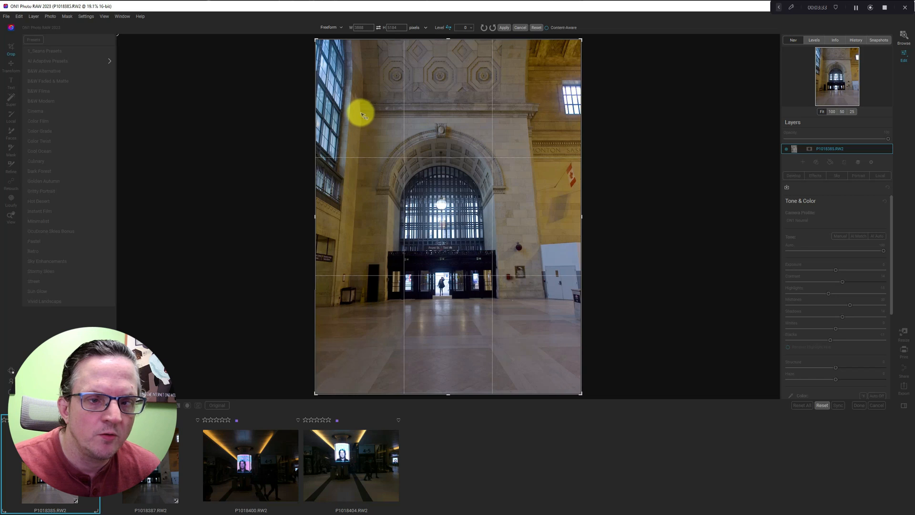
drag(362, 119, 528, 120)
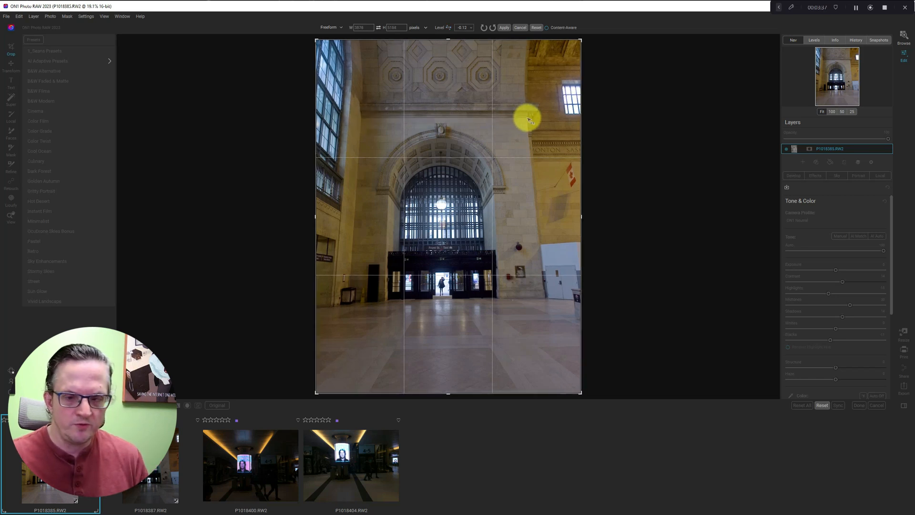
key(Return)
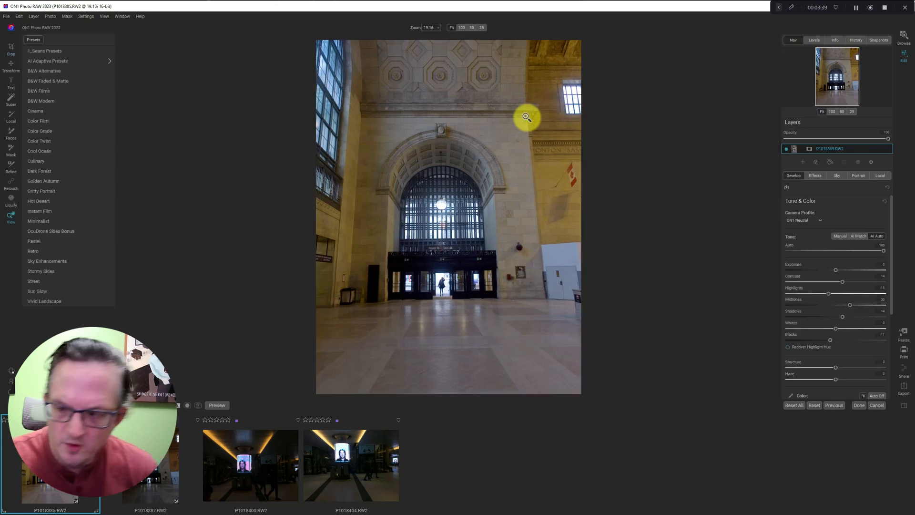
- Enable the Transform adjustment and apply a slight negative Vertical perspective correction
scroll(811, 239, down, 6)
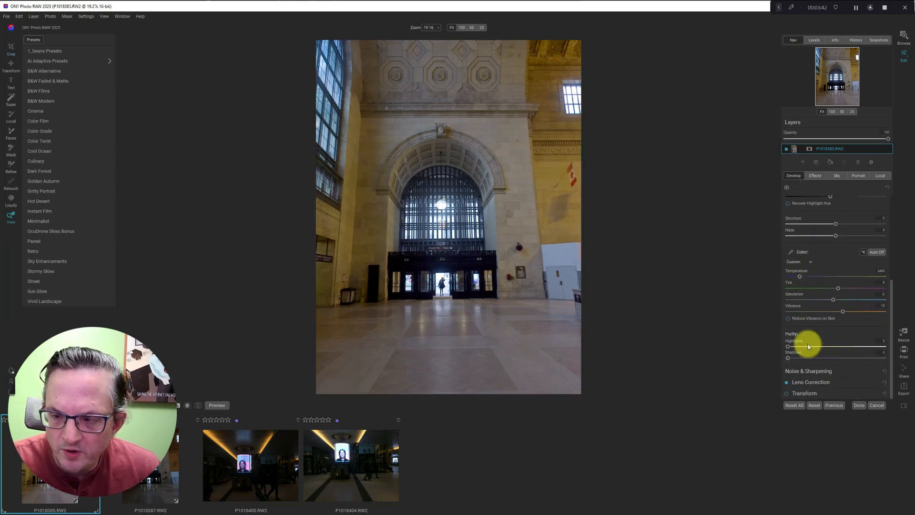
click(815, 394)
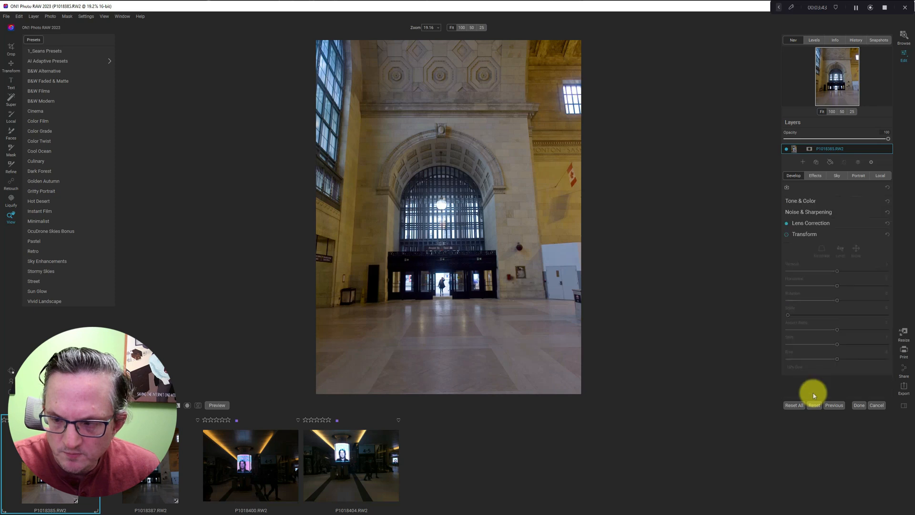
click(788, 235)
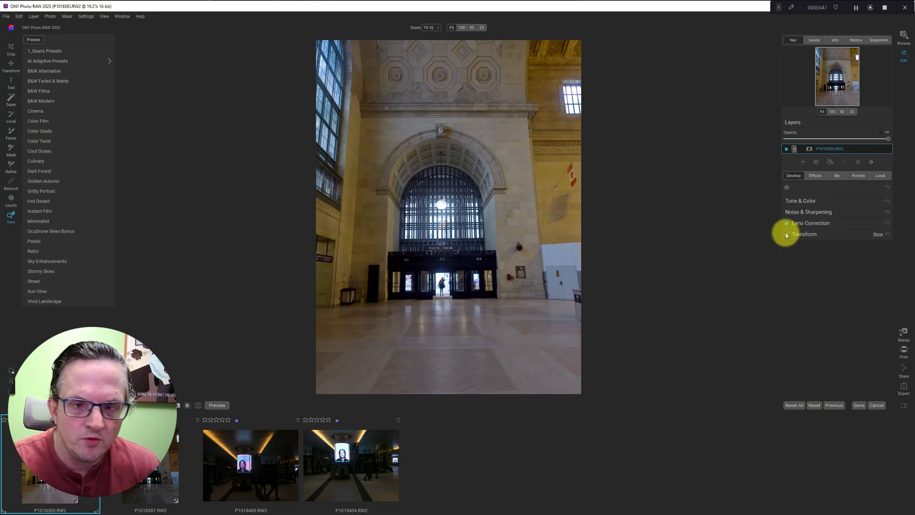
click(877, 234)
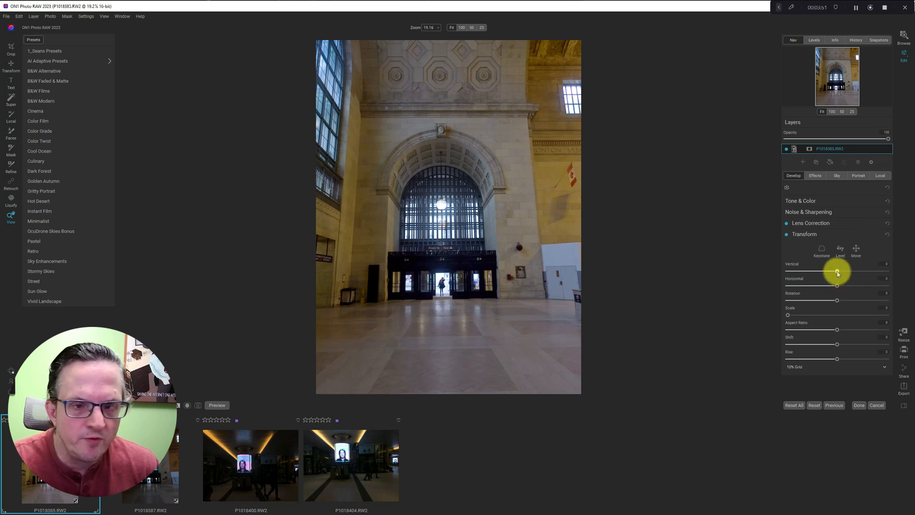
drag(837, 272, 833, 272)
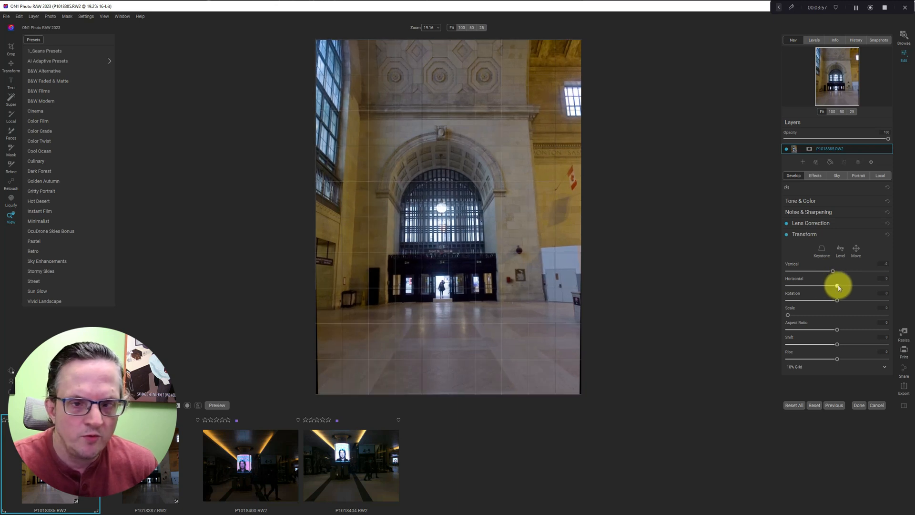
- Try slight Horizontal and Rotation transform corrections, resetting each one to its default
drag(837, 286, 834, 286)
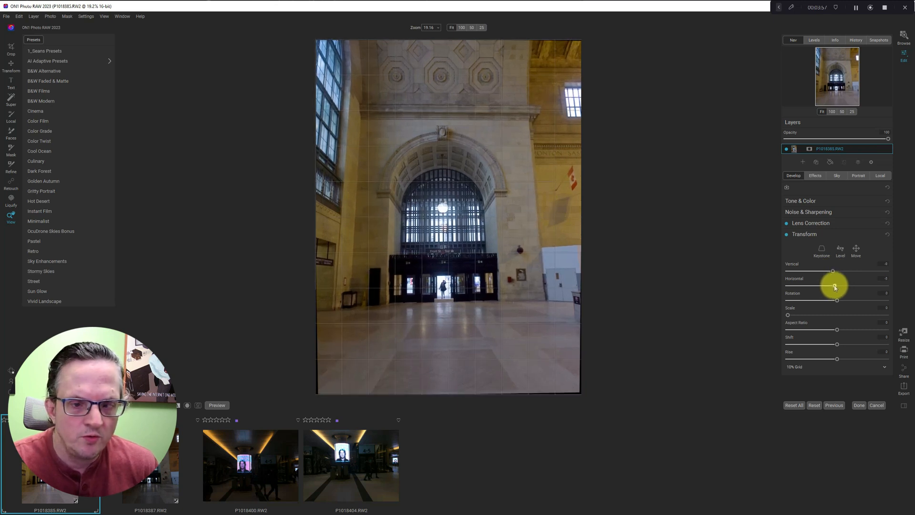
double_click(801, 279)
drag(837, 299, 838, 300)
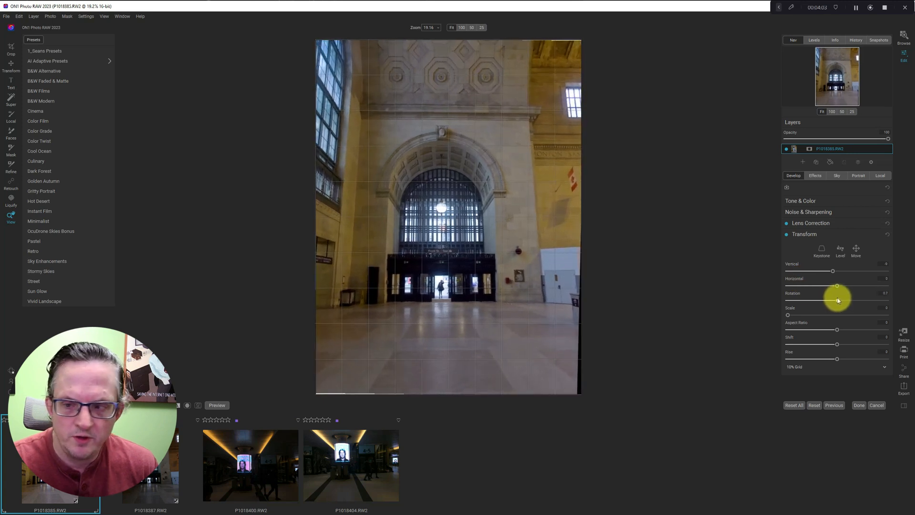
double_click(790, 294)
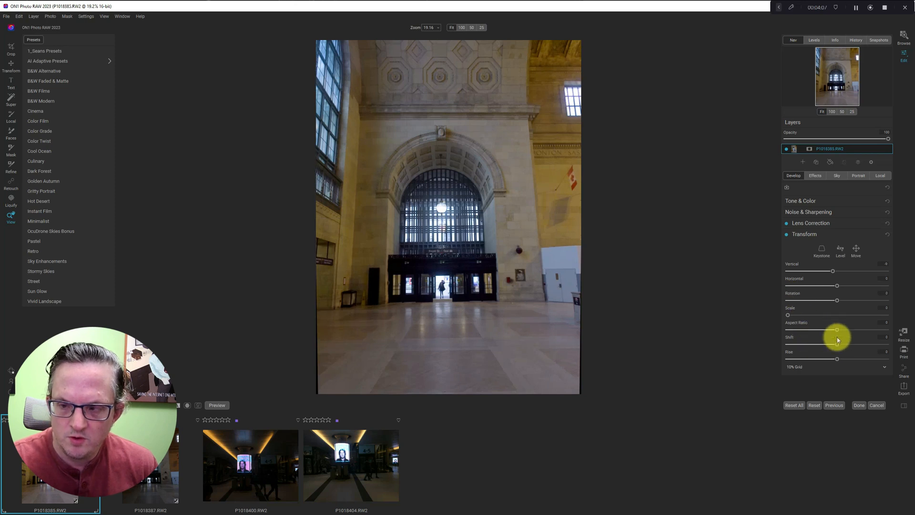
- Try moving the image with negative Shift and Rise values, resetting each one to its default
mouse_move(836, 344)
mouse_down()
mouse_move(844, 344)
mouse_move(834, 344)
mouse_up()
double_click(792, 338)
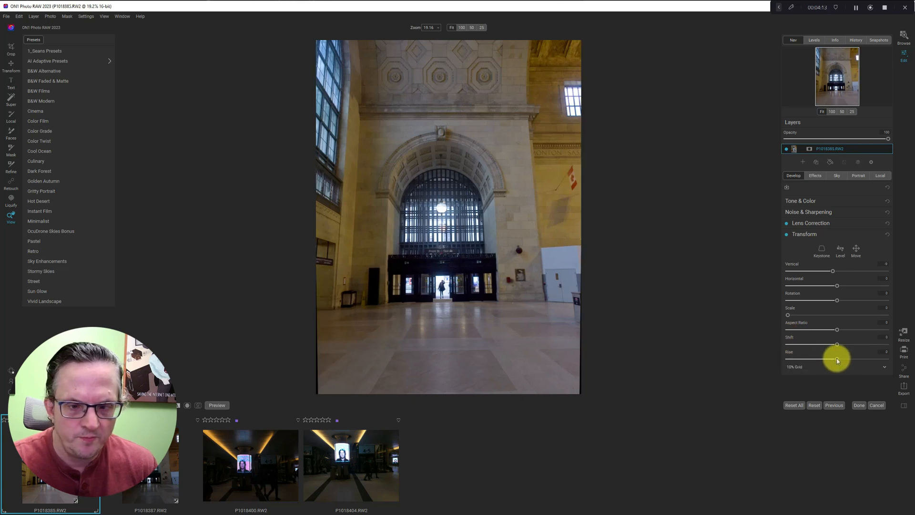
drag(837, 360, 830, 359)
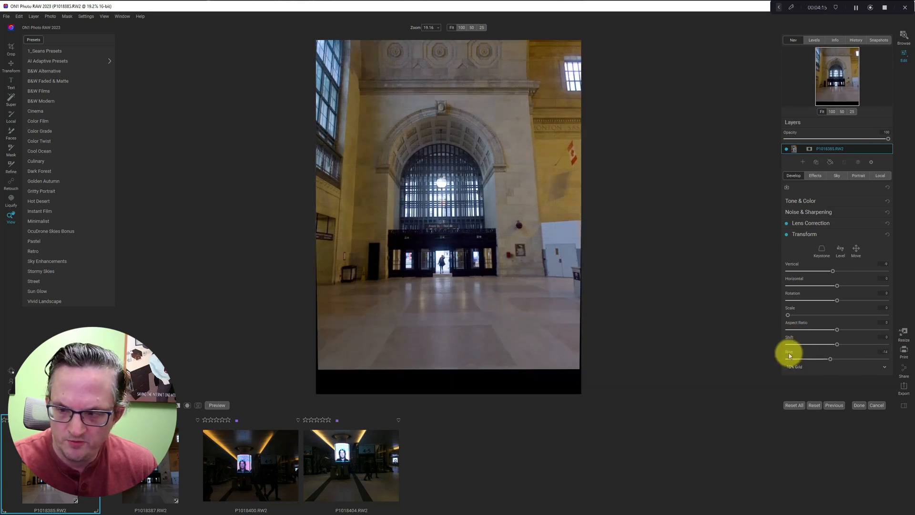
double_click(789, 355)
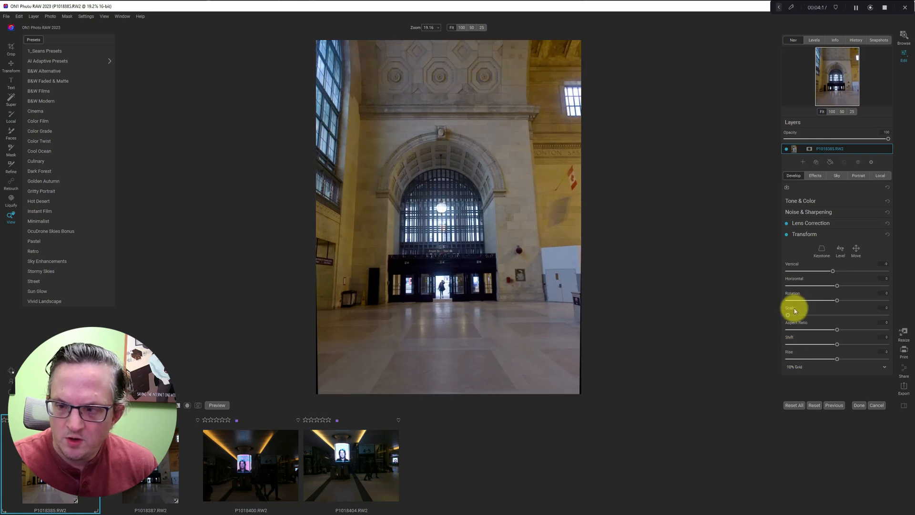
- Strengthen the negative Vertical perspective correction to straighten the hall's converging walls
drag(833, 272, 822, 270)
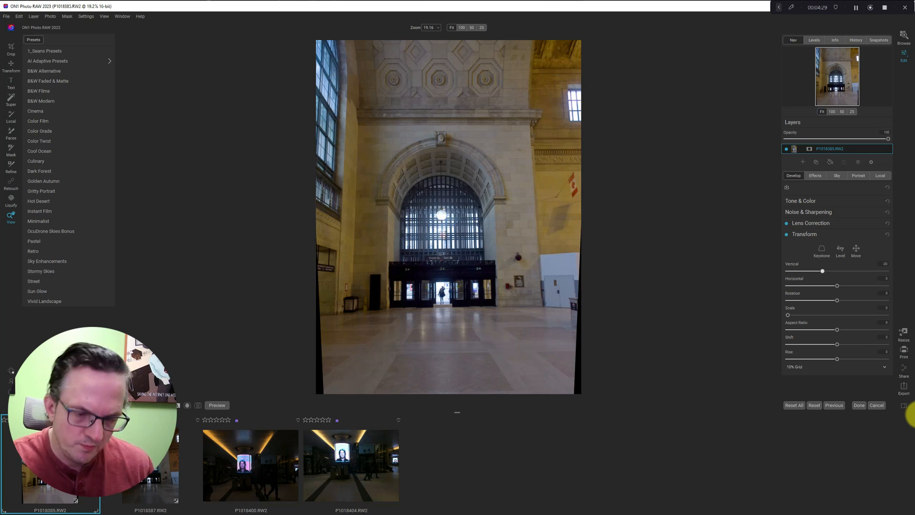
- Start cropping the photo with the crop locked to its original ratio, undoing a trial freeform corner adjustment
key(c)
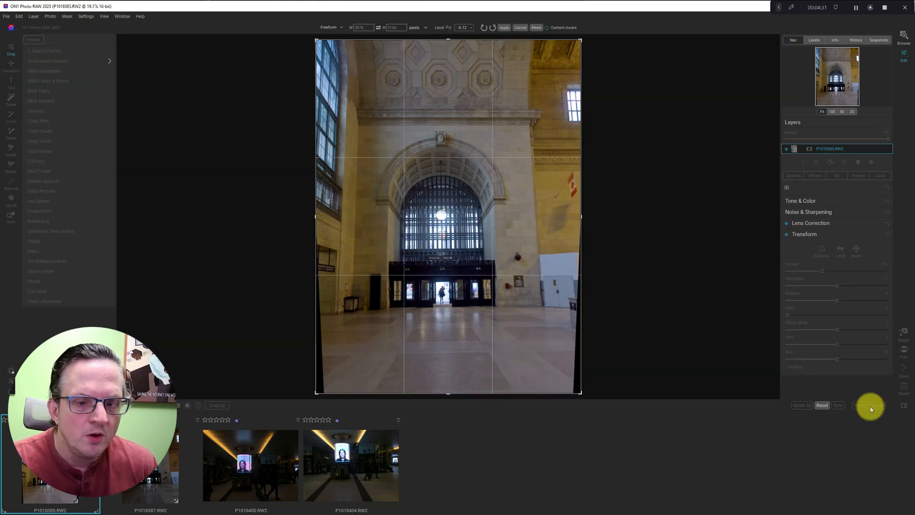
drag(316, 396, 319, 388)
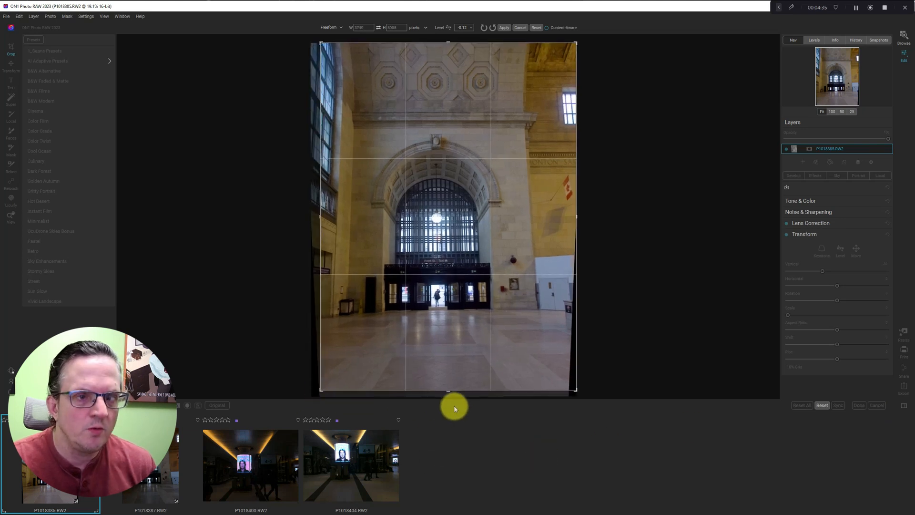
key(ctrl+z)
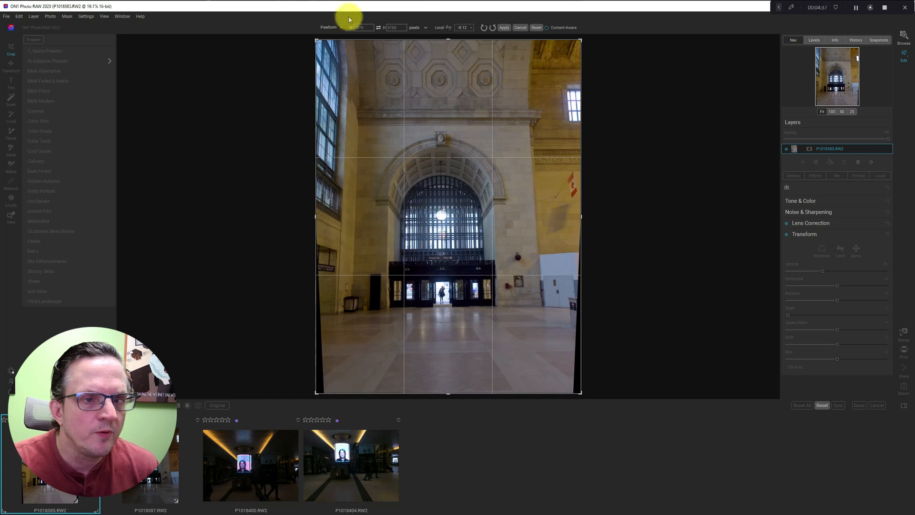
click(339, 28)
click(327, 42)
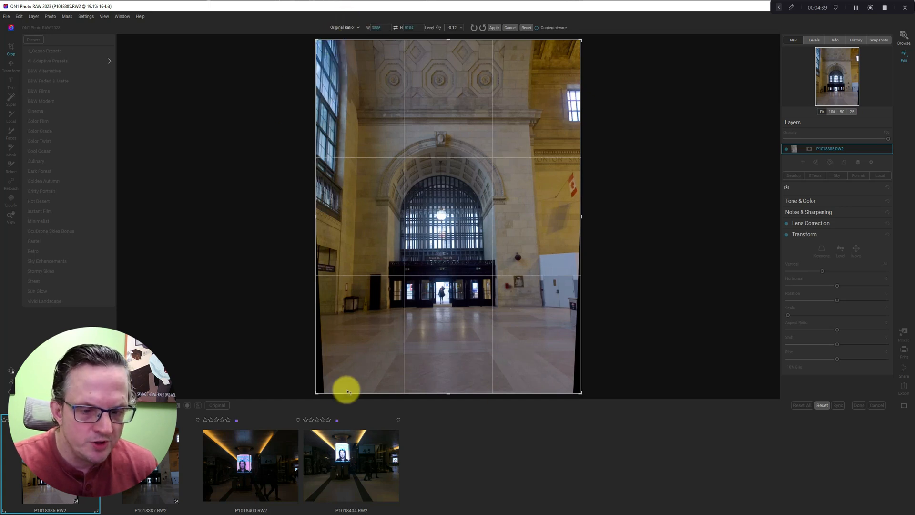
- Tighten the crop around the station hall from its lower corners to exclude the black wedges along the edges
drag(314, 392, 324, 386)
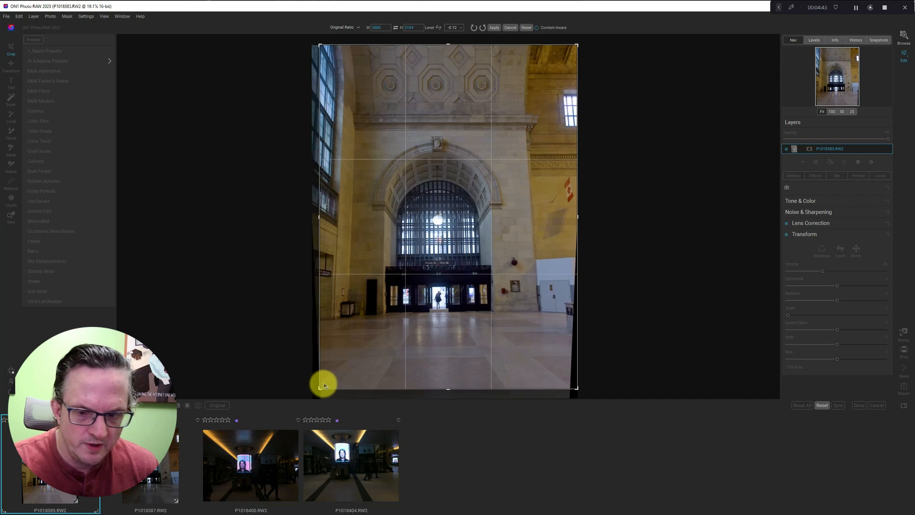
drag(578, 386, 575, 382)
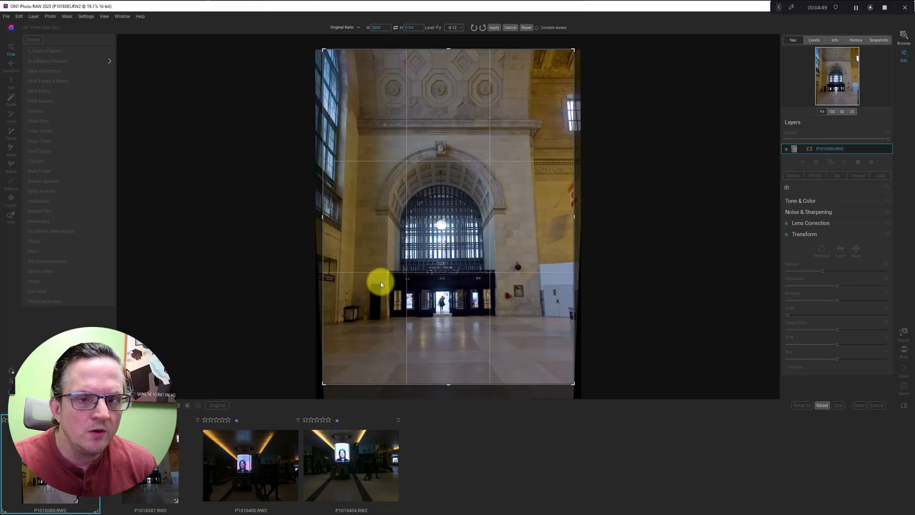
mouse_move(321, 380)
mouse_down()
mouse_move(334, 369)
mouse_move(293, 384)
mouse_move(306, 372)
mouse_up()
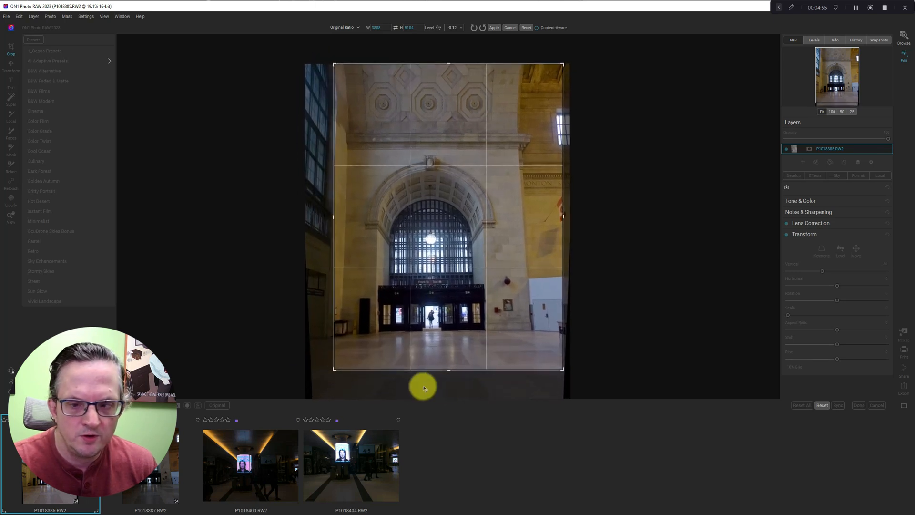
mouse_move(562, 370)
mouse_down()
mouse_move(546, 353)
mouse_move(562, 366)
mouse_up()
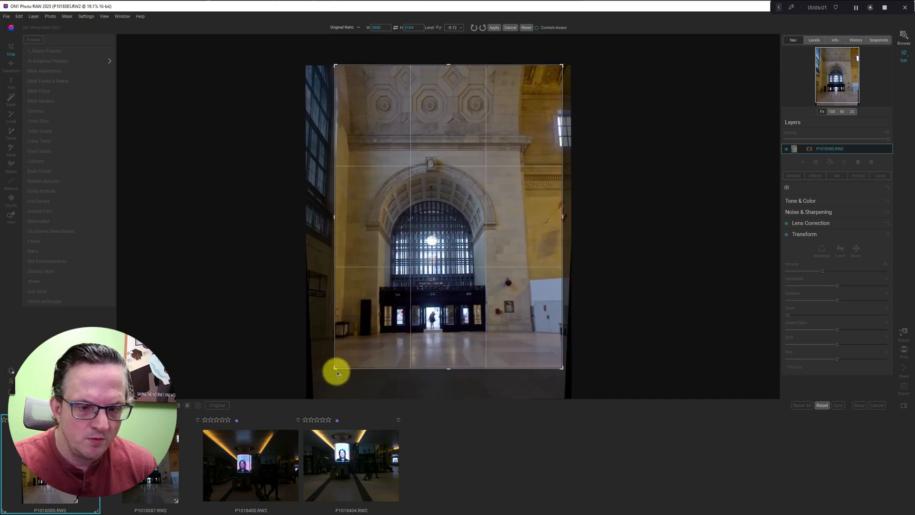
drag(335, 370, 330, 369)
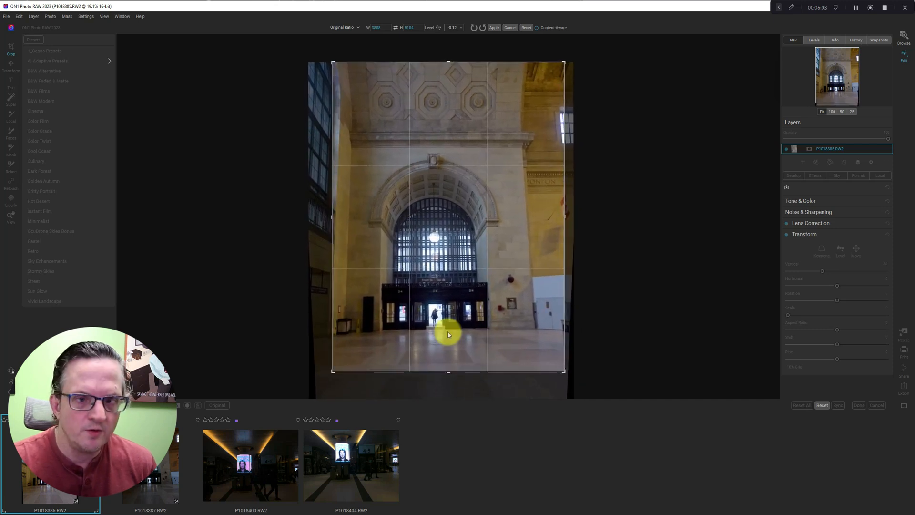
- Shift the image within the crop frame to centre the arch and doorway, and apply the crop
drag(460, 319, 467, 321)
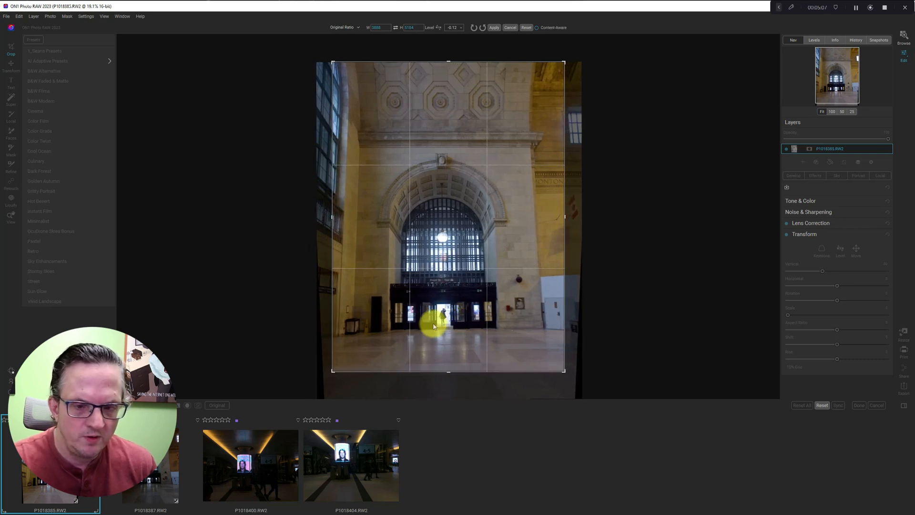
key(ctrl)
key(ctrl)
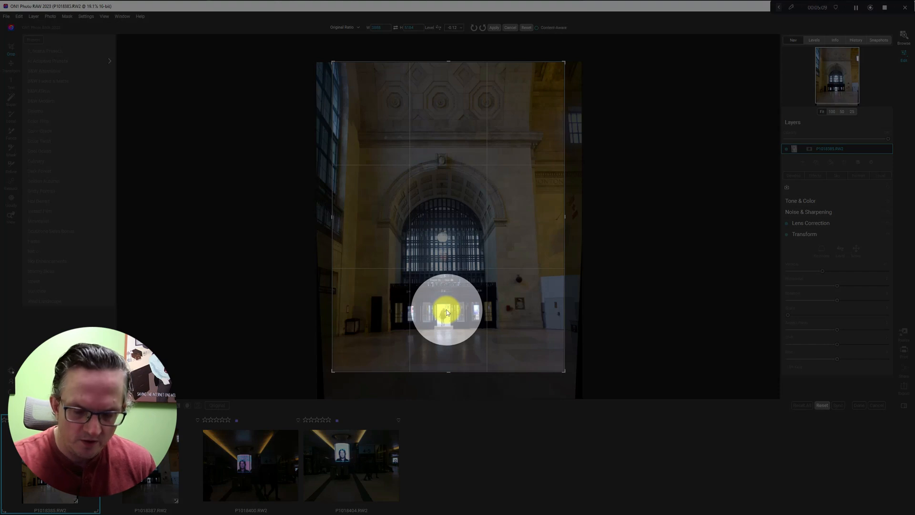
key(Return)
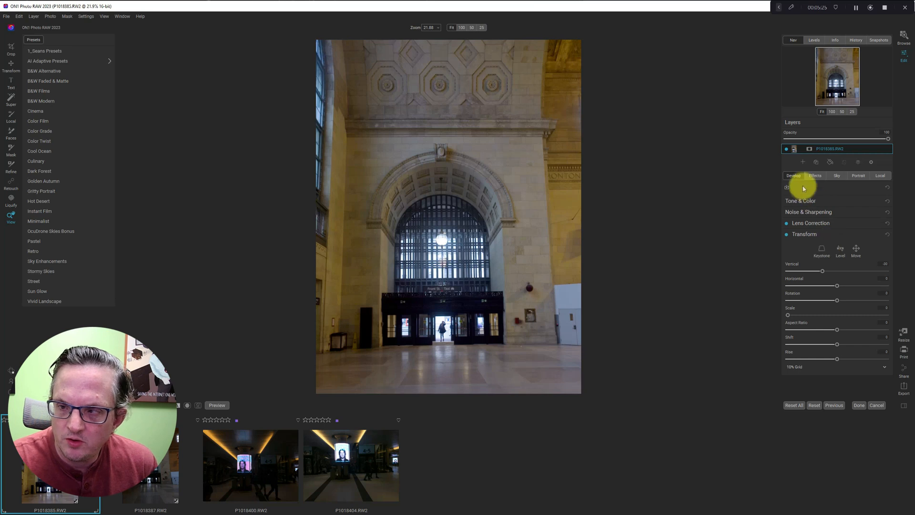
- In Tone & Color, raise Contrast slightly, Structure to about 15 and Shadows to about 20, and lower Haze to about -30
click(876, 203)
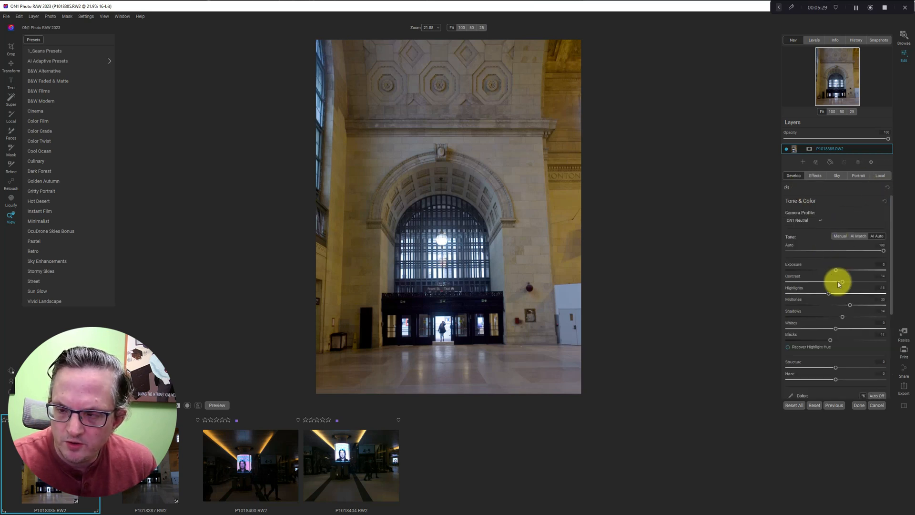
drag(841, 285, 845, 282)
mouse_move(835, 379)
mouse_down()
mouse_move(821, 379)
mouse_move(843, 368)
mouse_up()
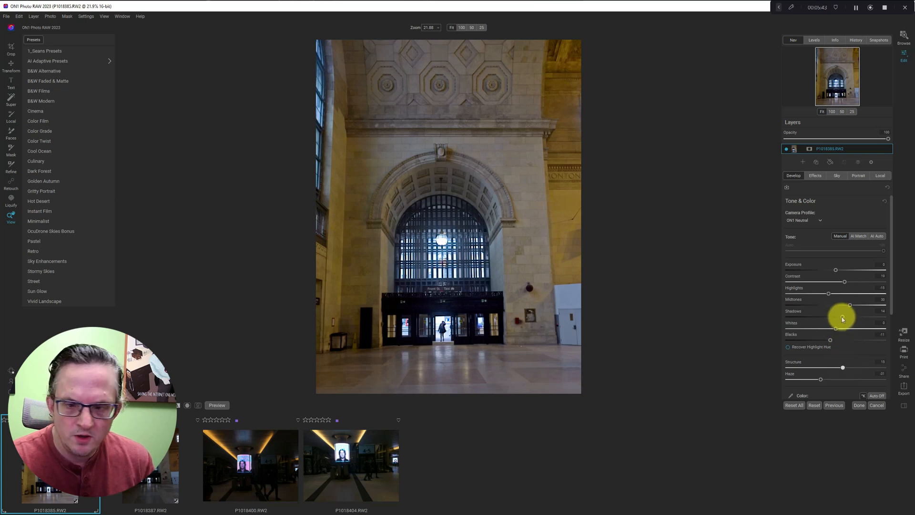
drag(842, 319, 845, 320)
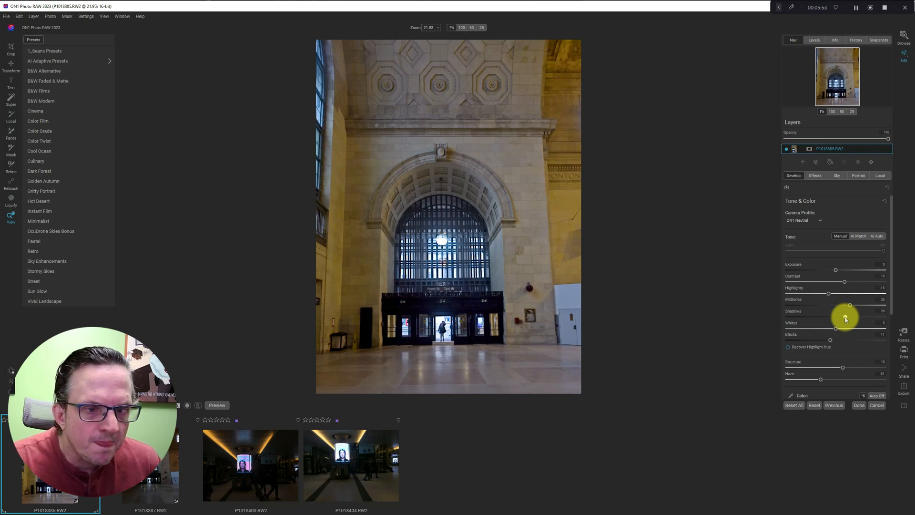
- Add a Dynamic Contrast filter with the Texture Enhancer style and compare the photo with the filter off and on
click(814, 176)
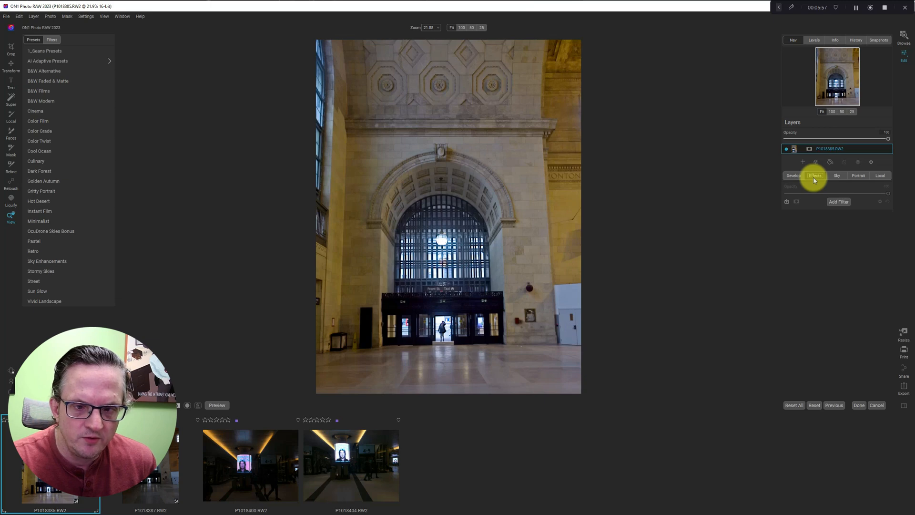
click(837, 202)
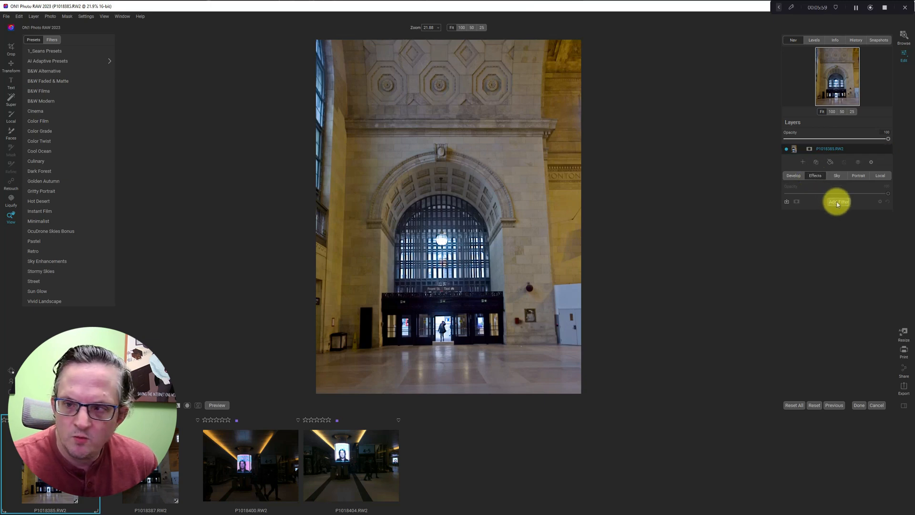
click(748, 236)
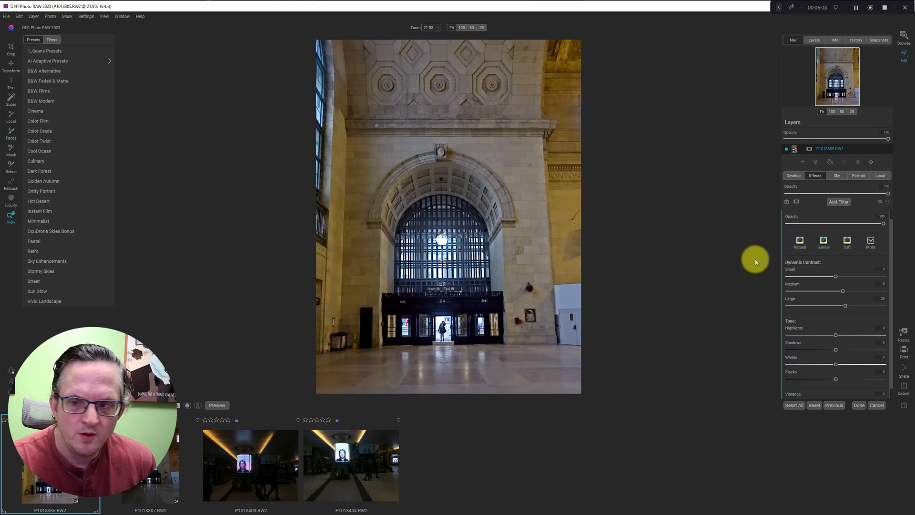
click(871, 241)
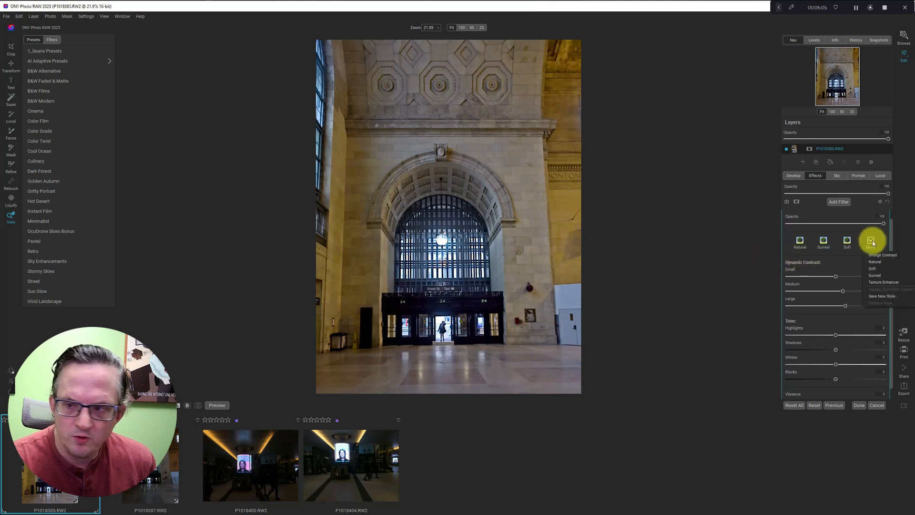
click(881, 285)
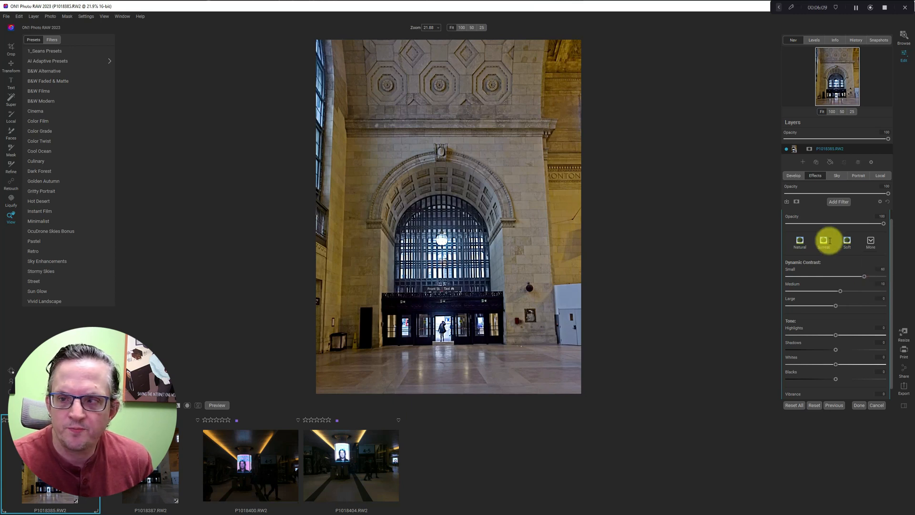
scroll(795, 220, up, 1)
click(786, 215)
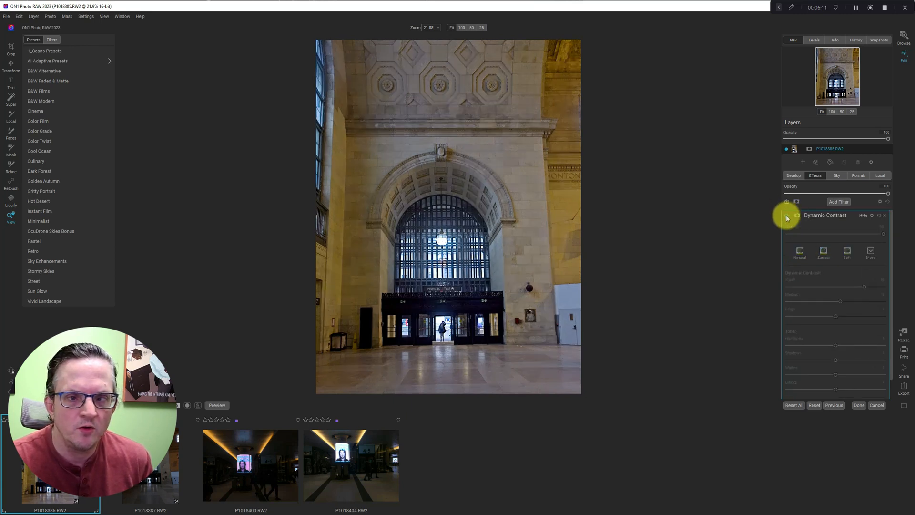
click(787, 215)
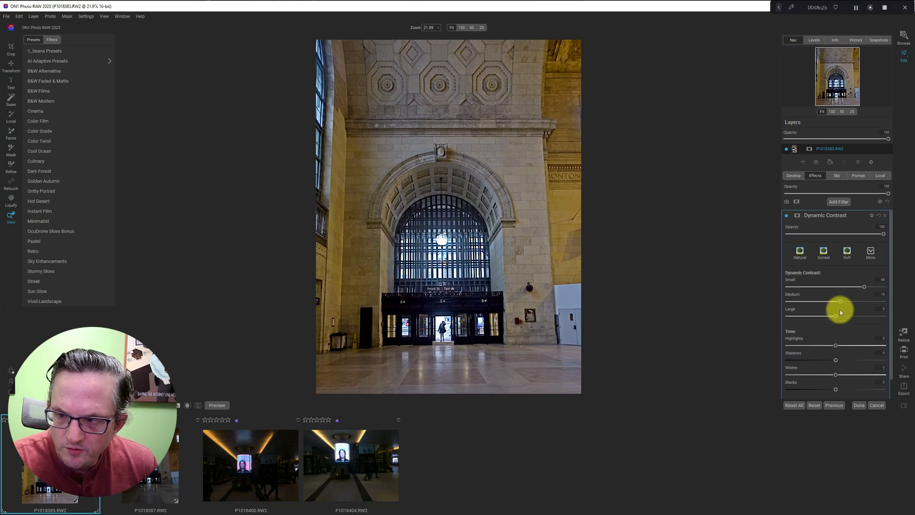
- Raise the Dynamic Contrast filter's Medium amount to about 32, compare the filter off and on, and collapse its settings
drag(840, 303, 852, 304)
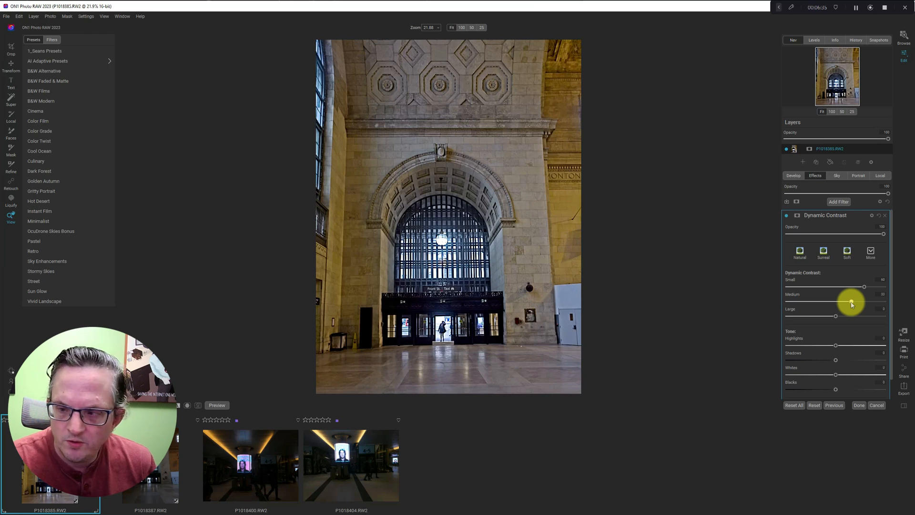
scroll(846, 382, down, 1)
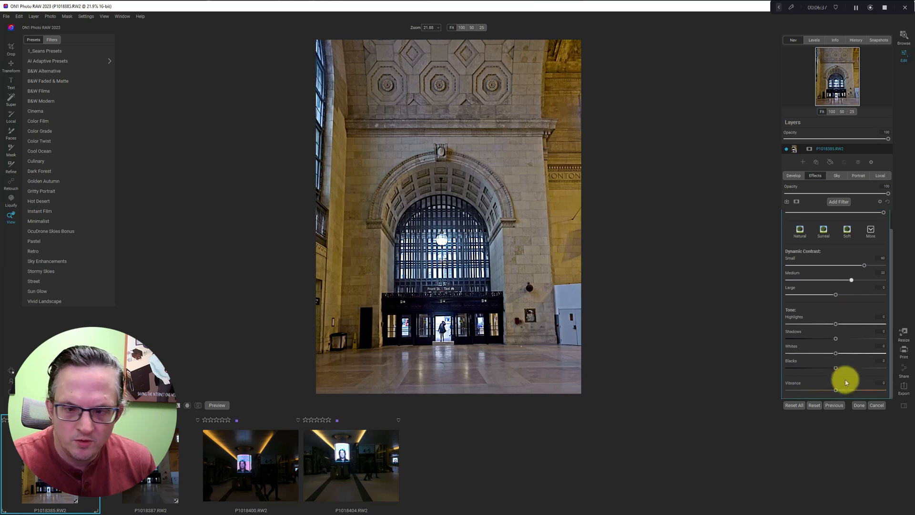
scroll(839, 362, up, 1)
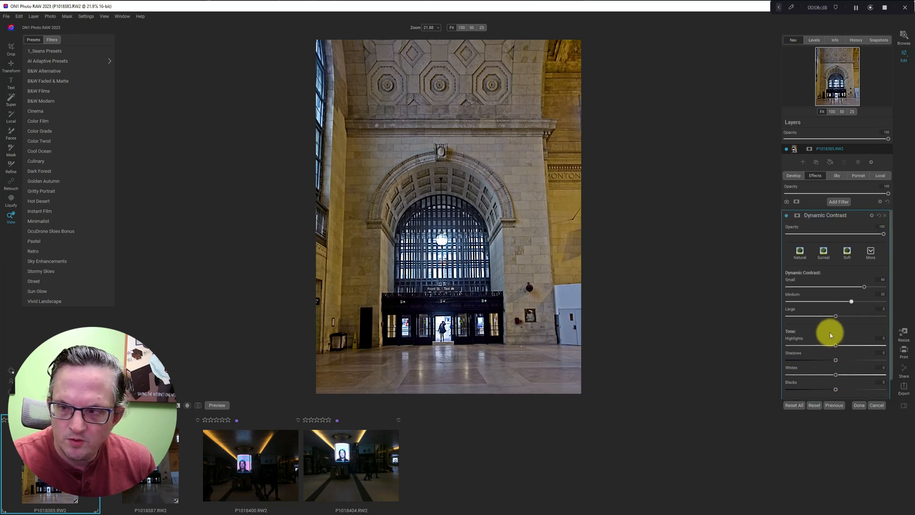
click(787, 216)
click(787, 216)
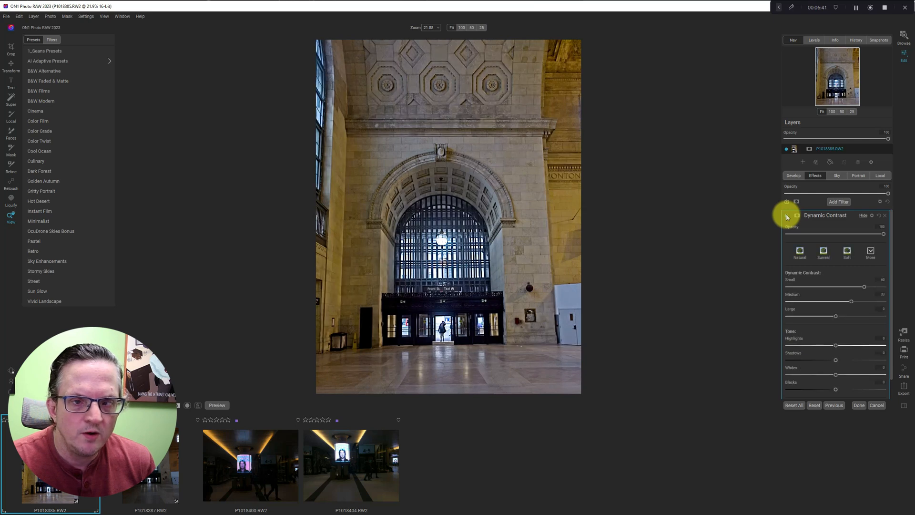
click(863, 215)
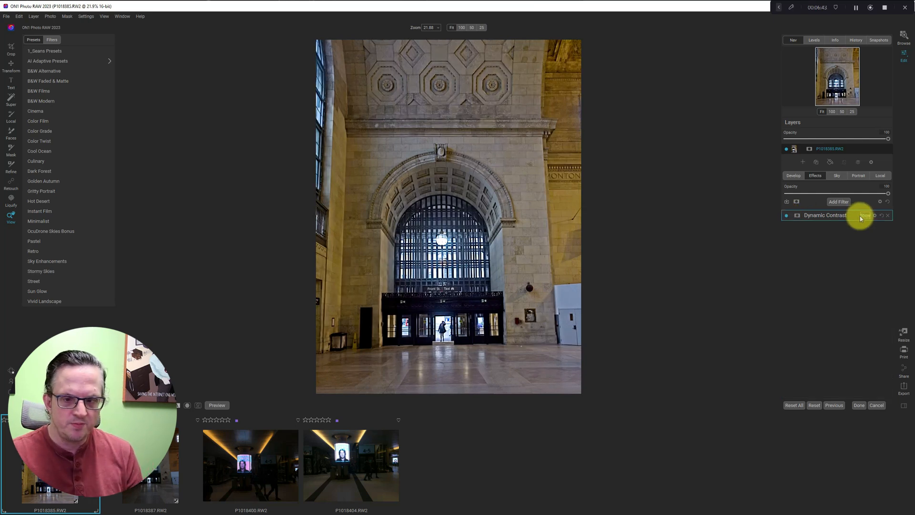
- Add a Black & White filter to the photo and compare the image with the filter off and on
click(839, 202)
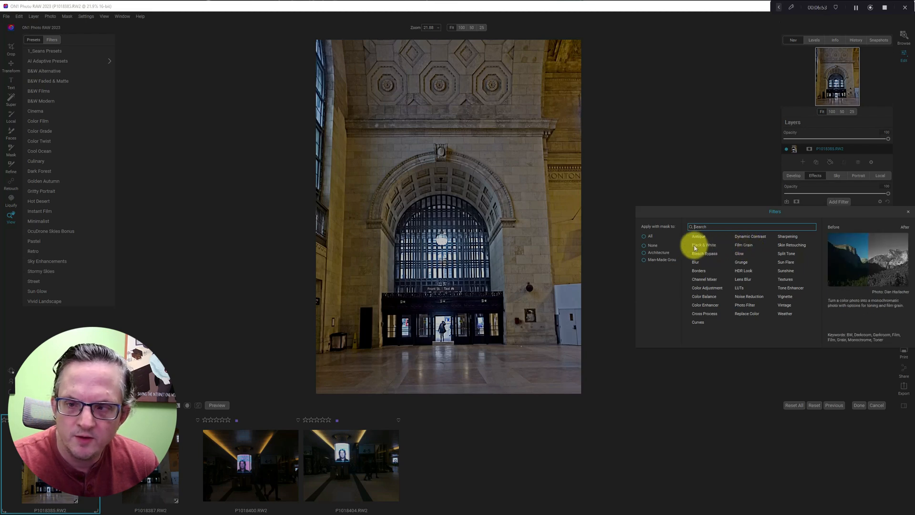
click(700, 245)
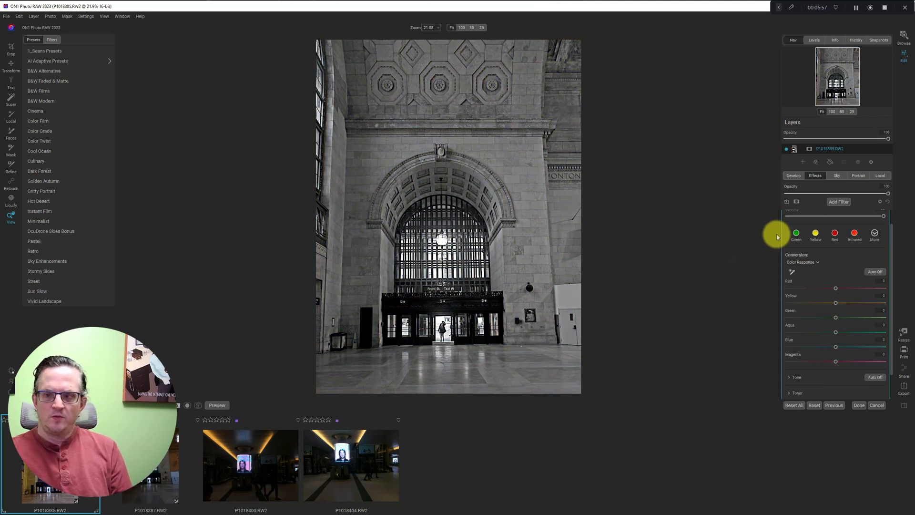
scroll(820, 252, up, 1)
click(786, 215)
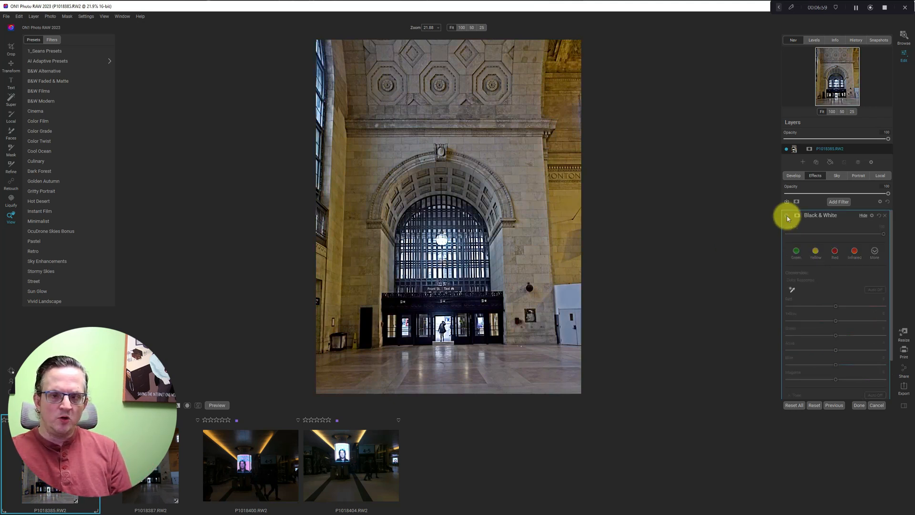
click(786, 215)
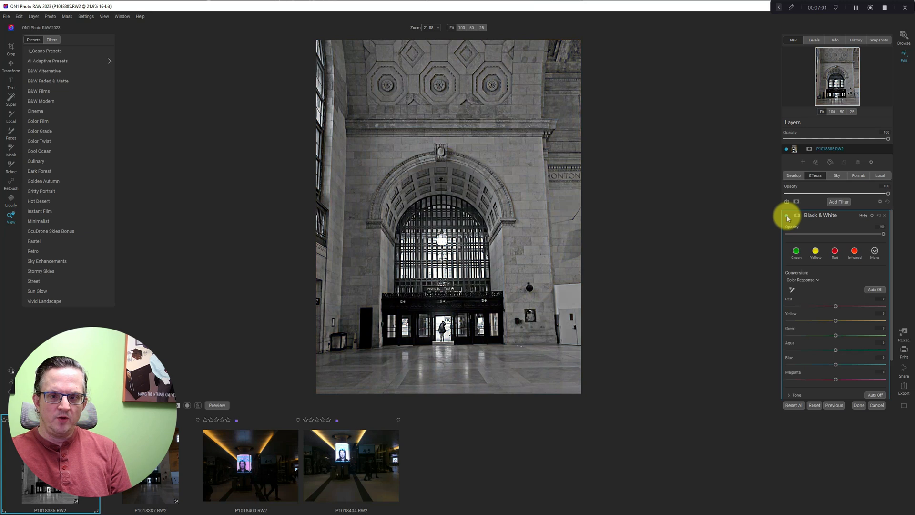
click(786, 216)
click(786, 216)
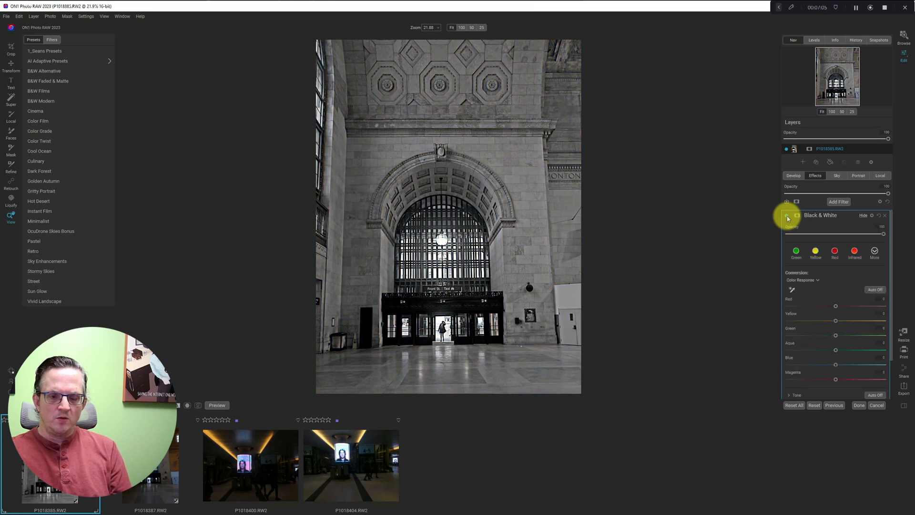
click(786, 215)
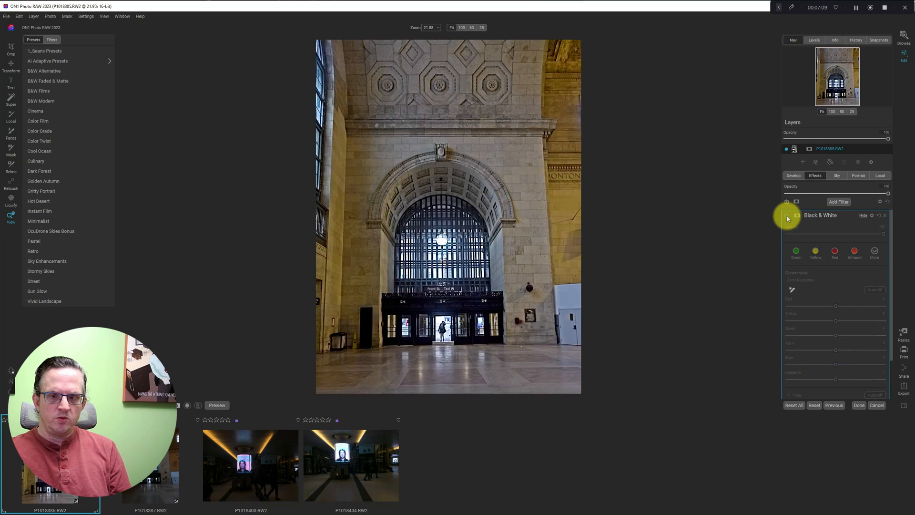
click(787, 216)
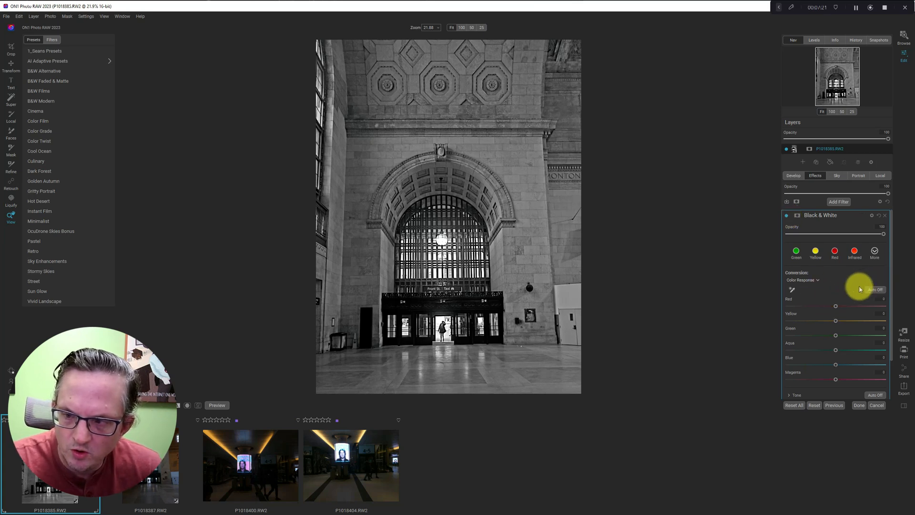
scroll(822, 279, down, 2)
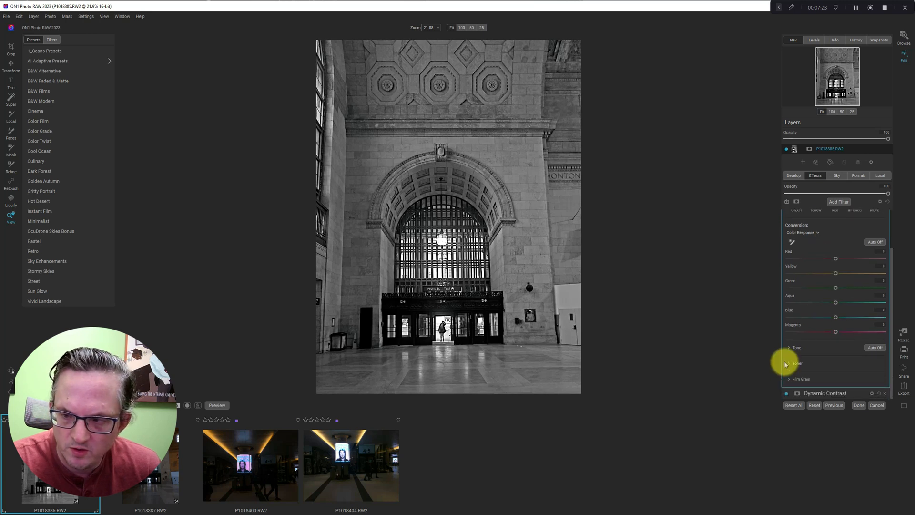
- In the Black & White filter's Tone settings, slightly raise Brightness, Contrast and Shadows, and slightly lower Blacks
click(789, 348)
scroll(827, 343, down, 3)
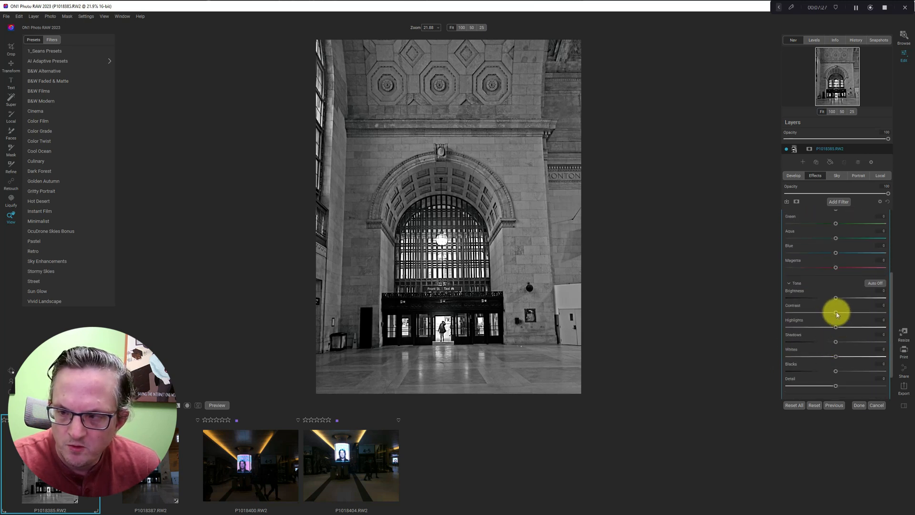
mouse_move(835, 312)
mouse_down()
mouse_move(838, 299)
mouse_move(824, 299)
mouse_move(845, 299)
mouse_up()
drag(835, 341, 845, 342)
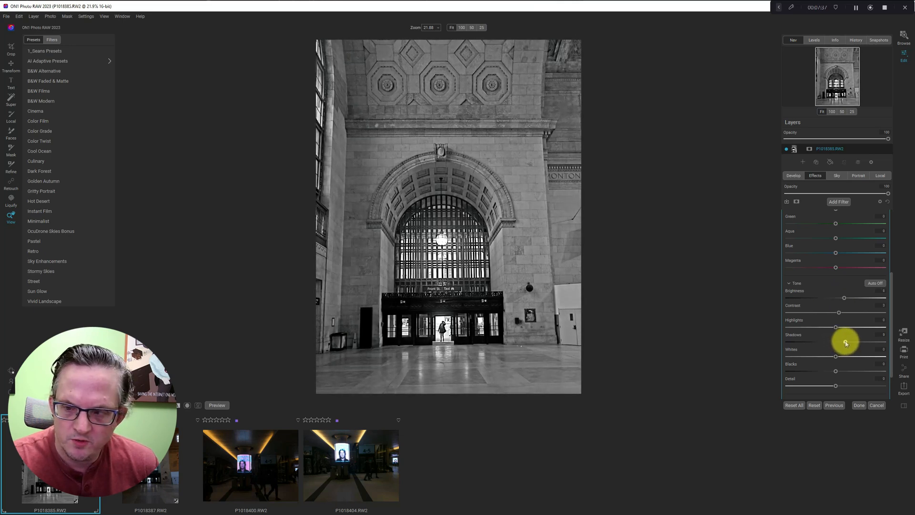
drag(836, 374, 832, 374)
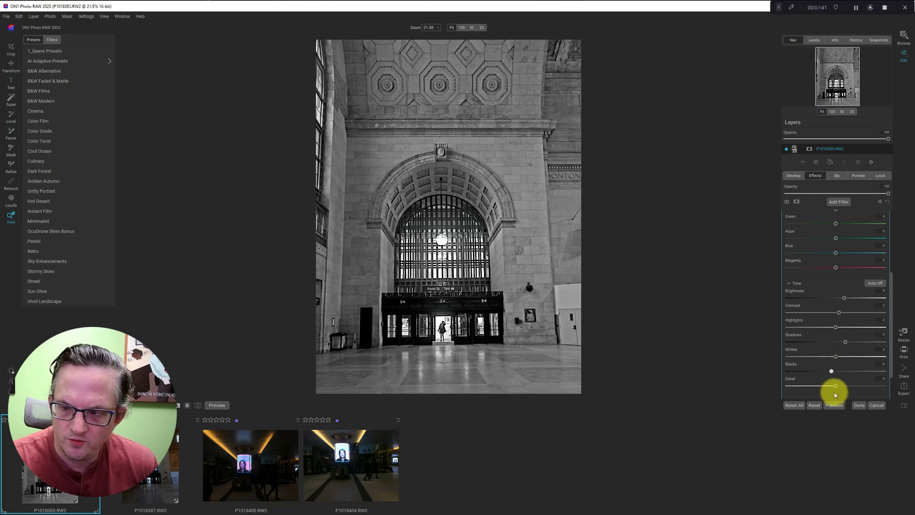
- Compare the photo with the Black & White filter off and on, and collapse the filter's settings
scroll(804, 260, up, 3)
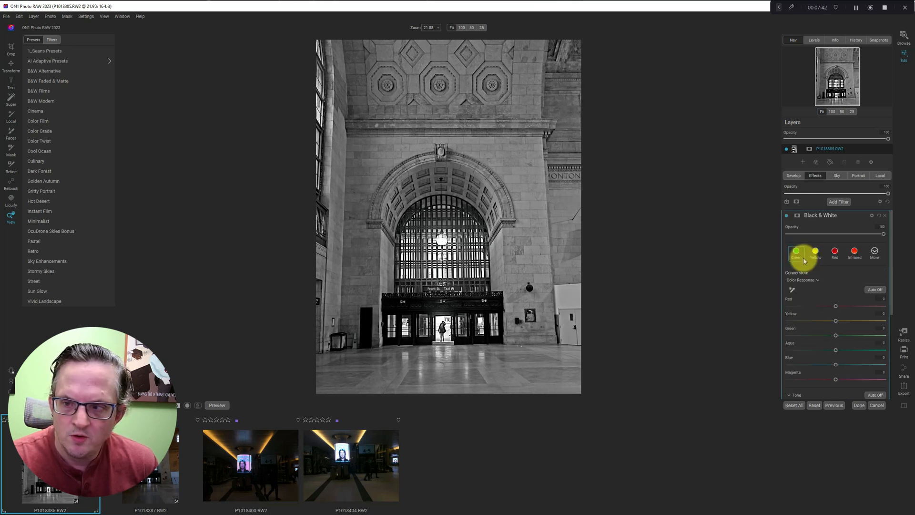
click(786, 216)
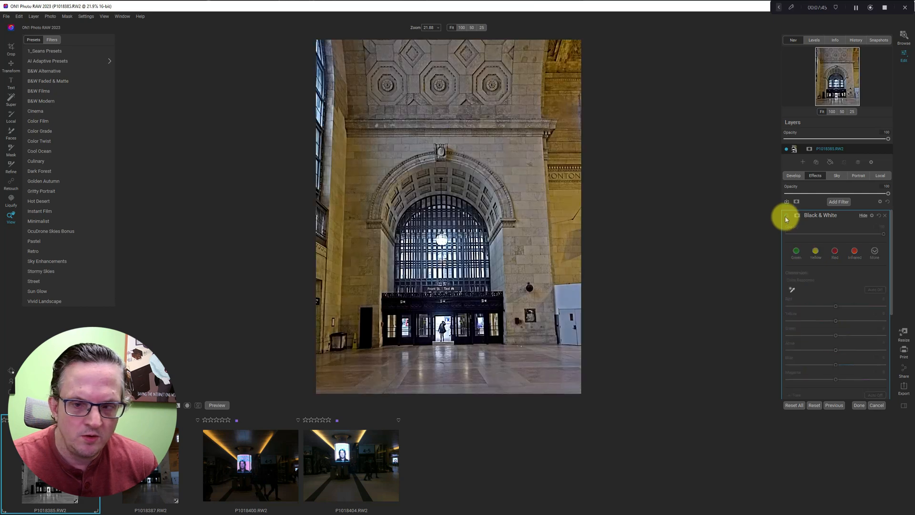
click(786, 219)
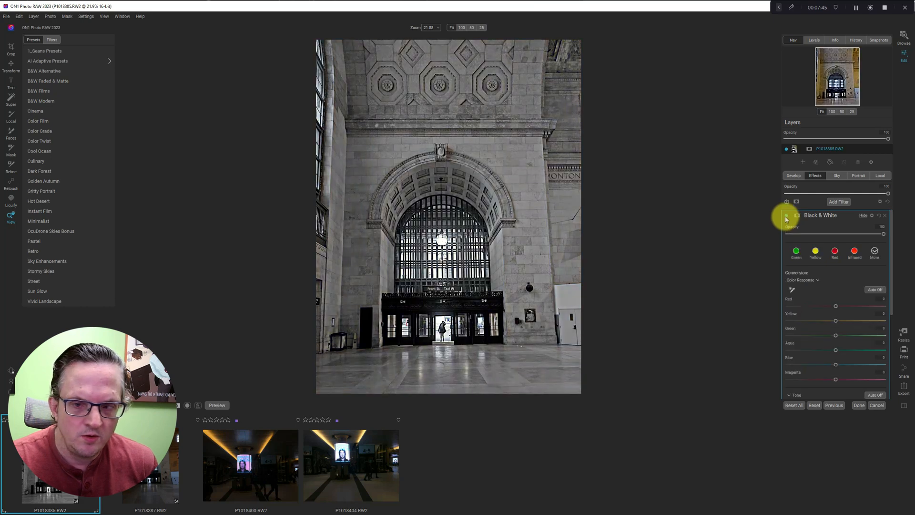
click(864, 215)
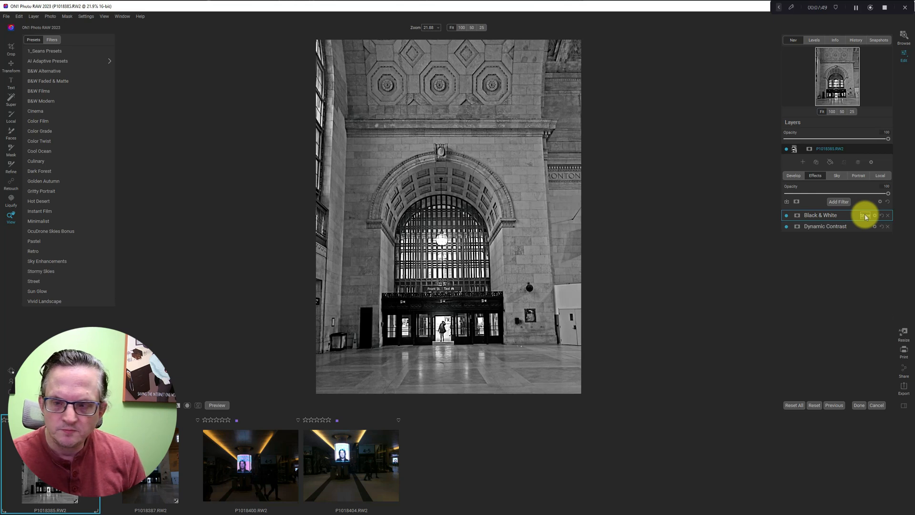
- Add a Curves filter, shape a gentle S-curve with a lowered shadow point and raised highlight point, and compare it off and on
click(837, 202)
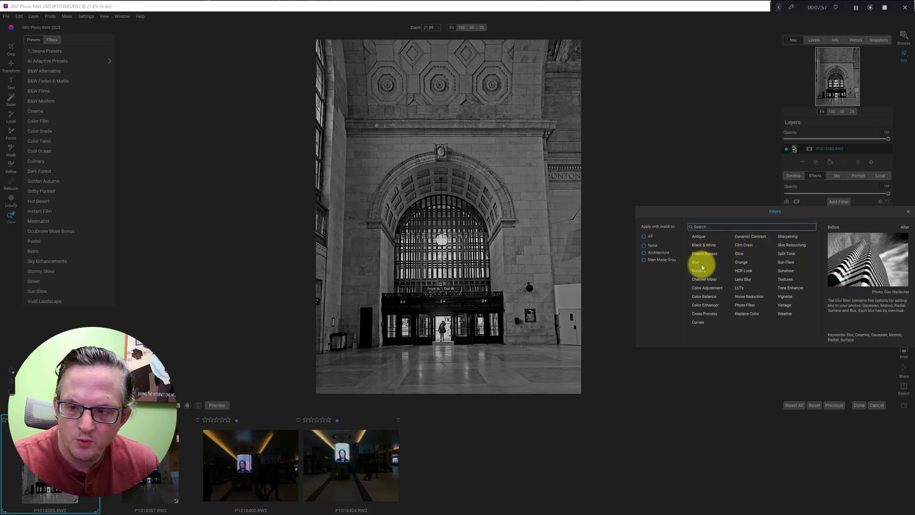
click(698, 323)
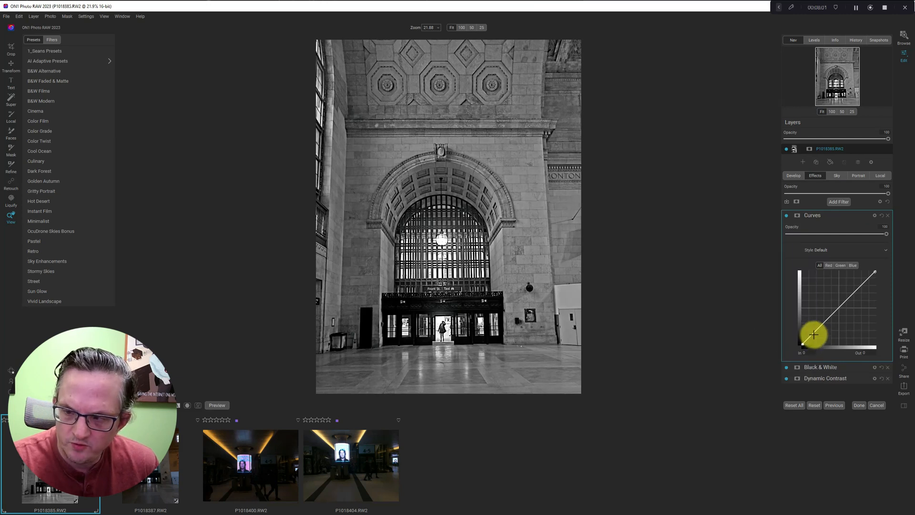
drag(814, 335, 815, 336)
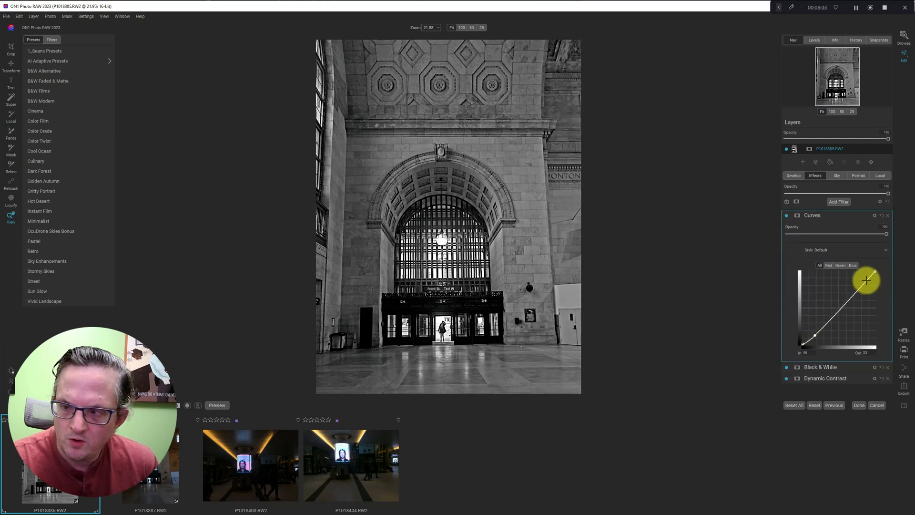
drag(866, 277, 867, 277)
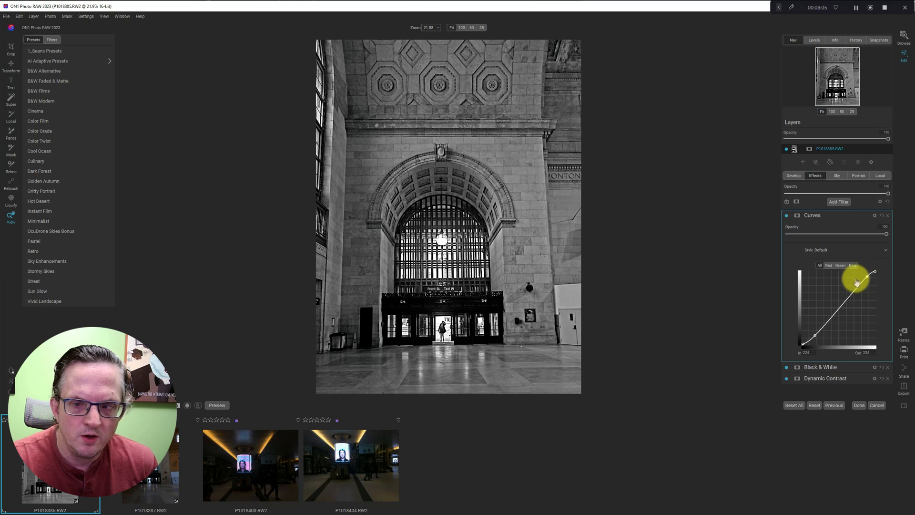
click(787, 217)
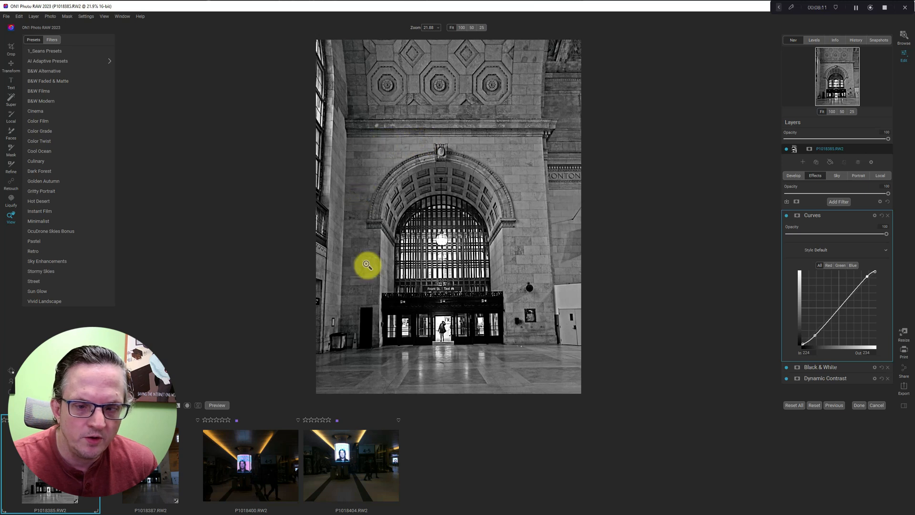
- Lower the Curves filter's opacity to about 80, compare the filter off and on, and collapse its settings
drag(886, 234, 868, 234)
click(787, 217)
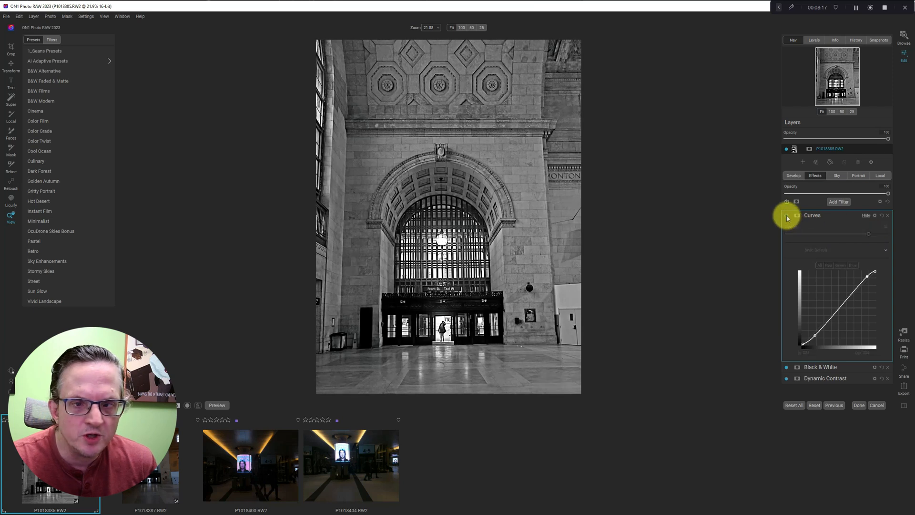
click(787, 217)
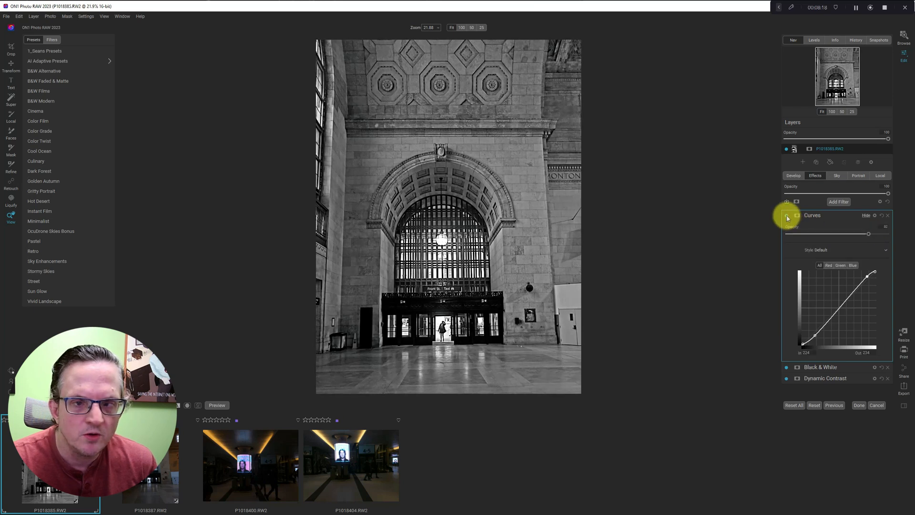
click(866, 216)
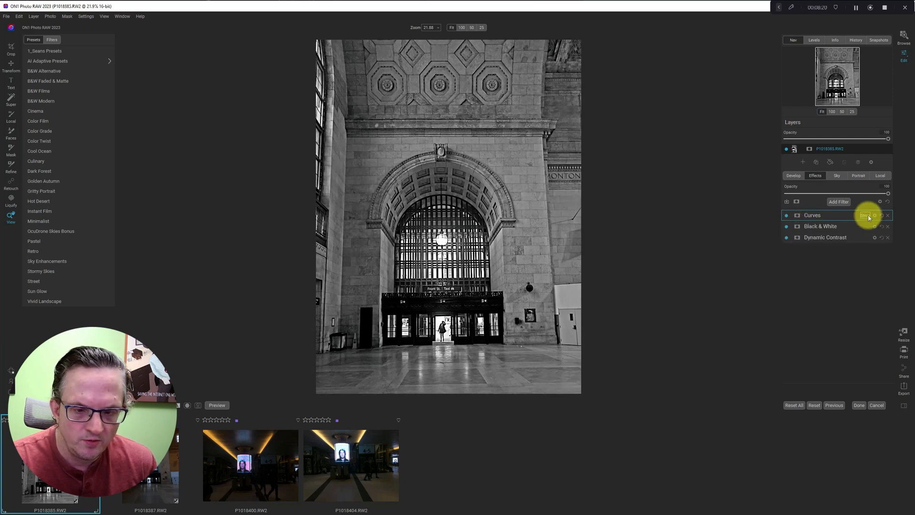
- Add a Vignette filter with the Subtle style and collapse its settings
click(838, 202)
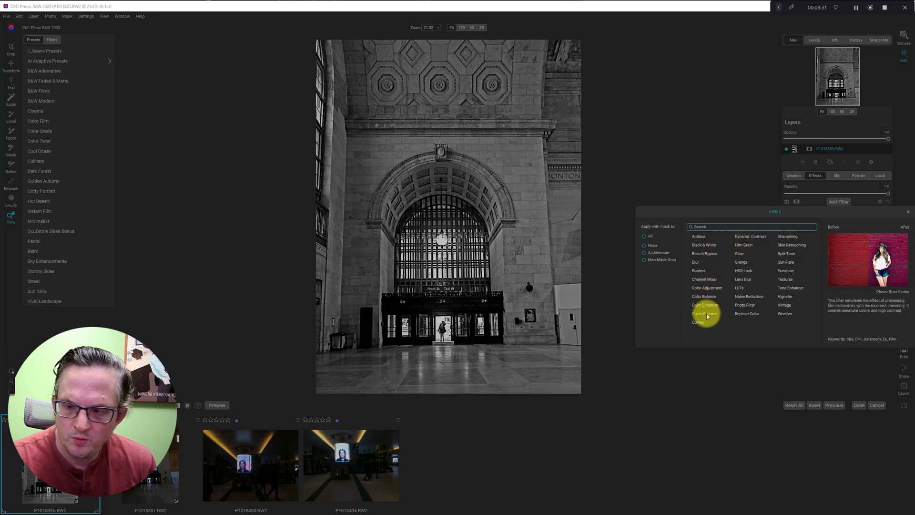
click(785, 296)
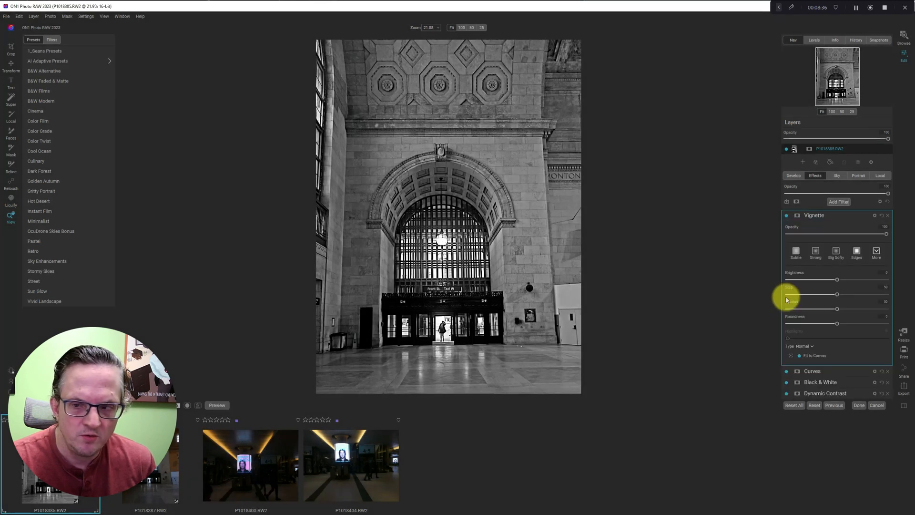
click(798, 254)
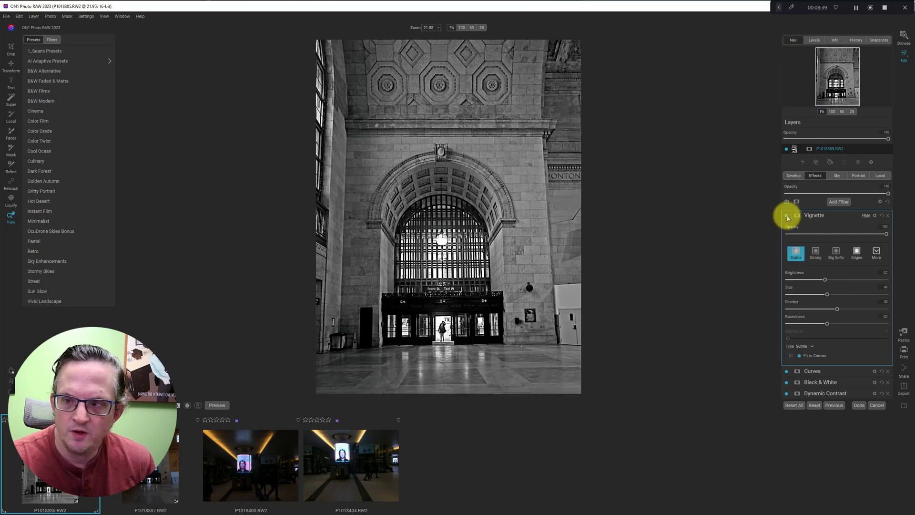
click(867, 216)
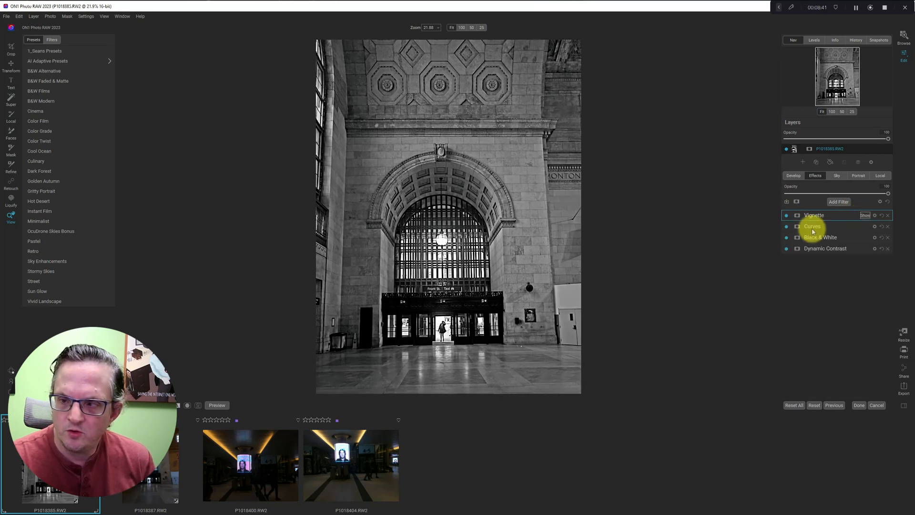
- Toggle the Black & White filter off and on to compare the finished color and monochrome versions, leaving it on
click(785, 238)
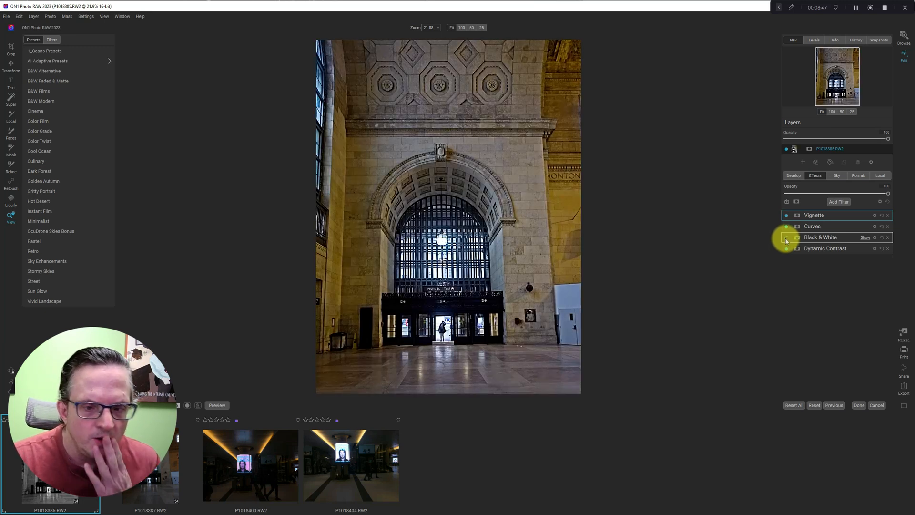
click(786, 238)
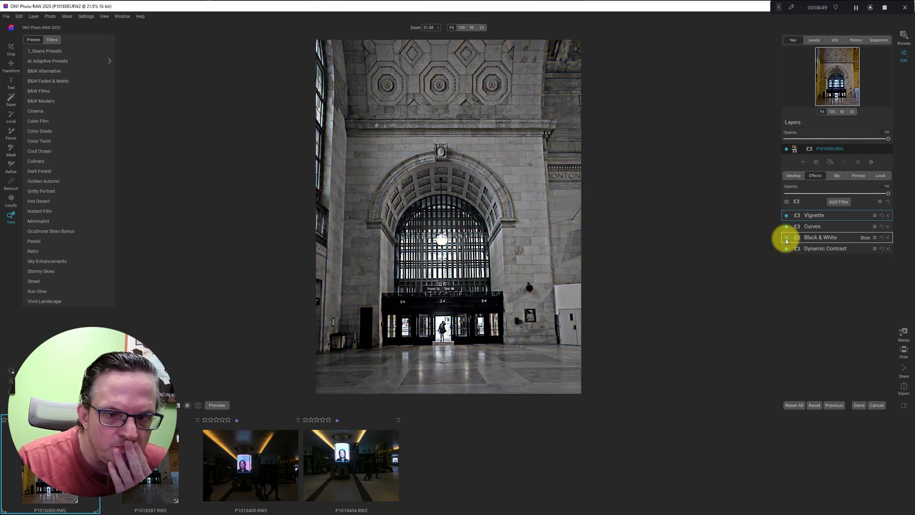
click(786, 238)
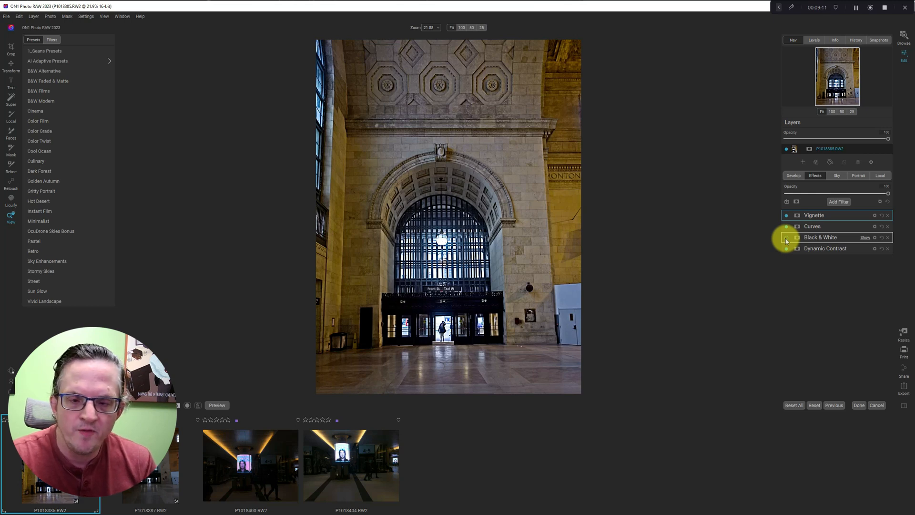
click(786, 240)
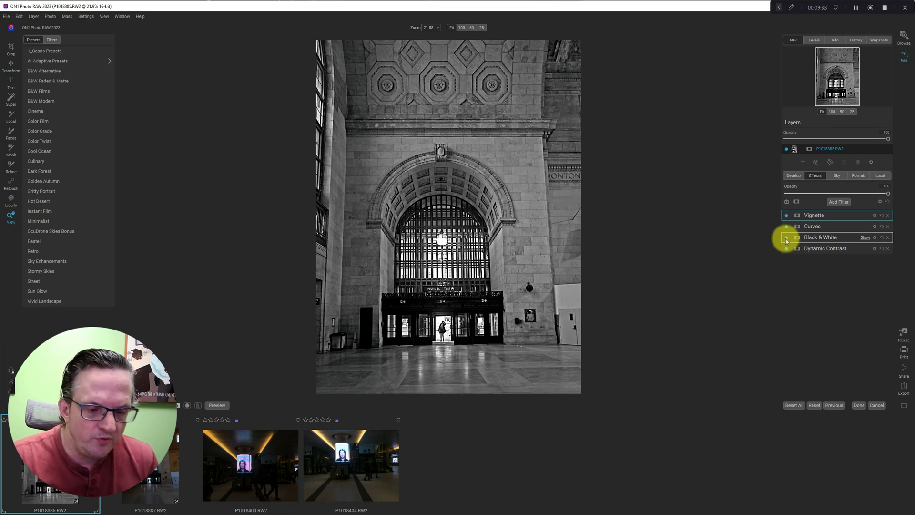
- Open photo P1018400.RW2 and apply the AI Auto tone adjustment
click(265, 472)
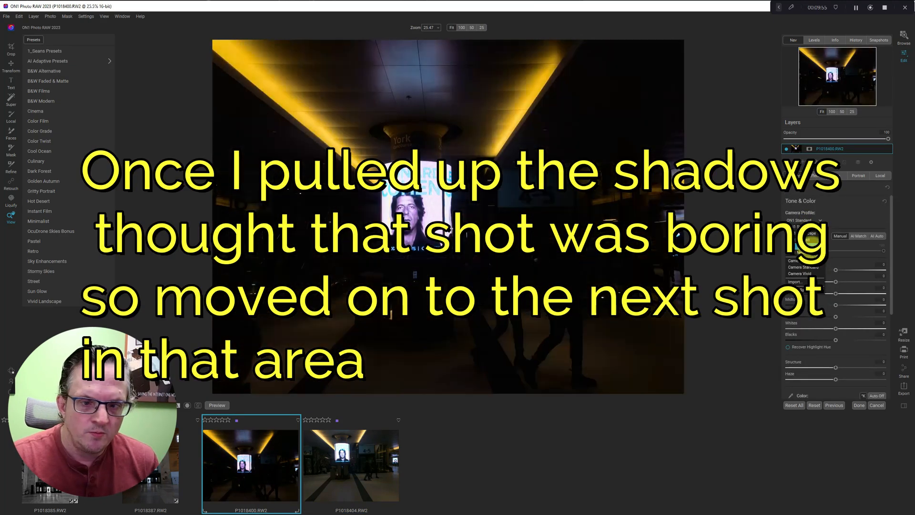
click(877, 235)
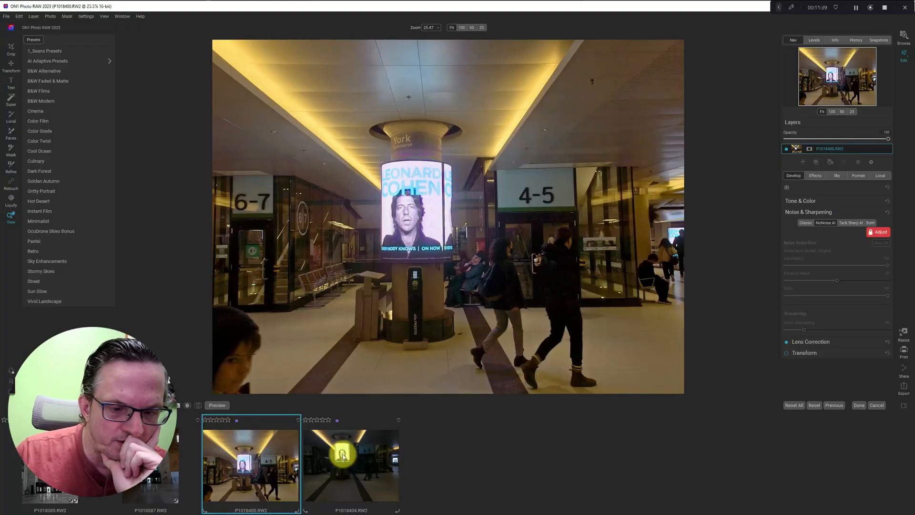
- Open photo P1018404.RW2, switch noise reduction to NoNoise AI, compare before and after on the illuminated poster, and apply it
click(343, 457)
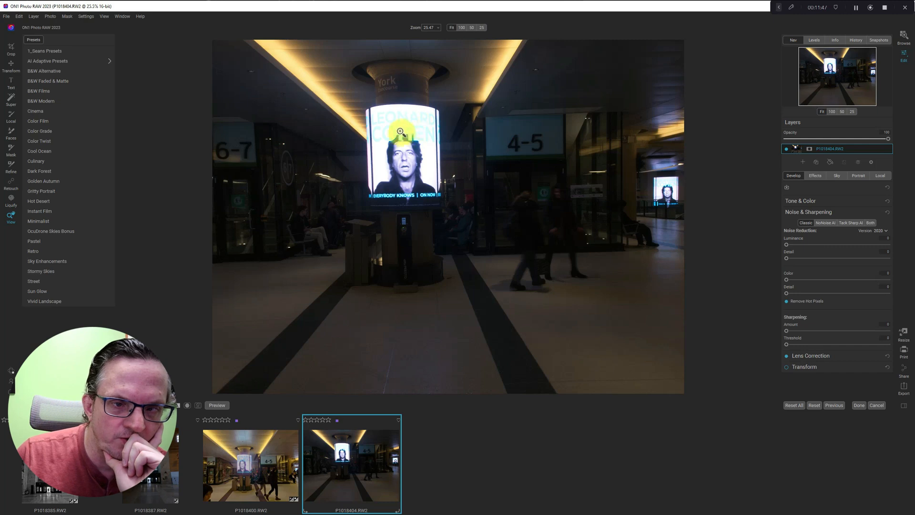
key(ctrl)
key(ctrl)
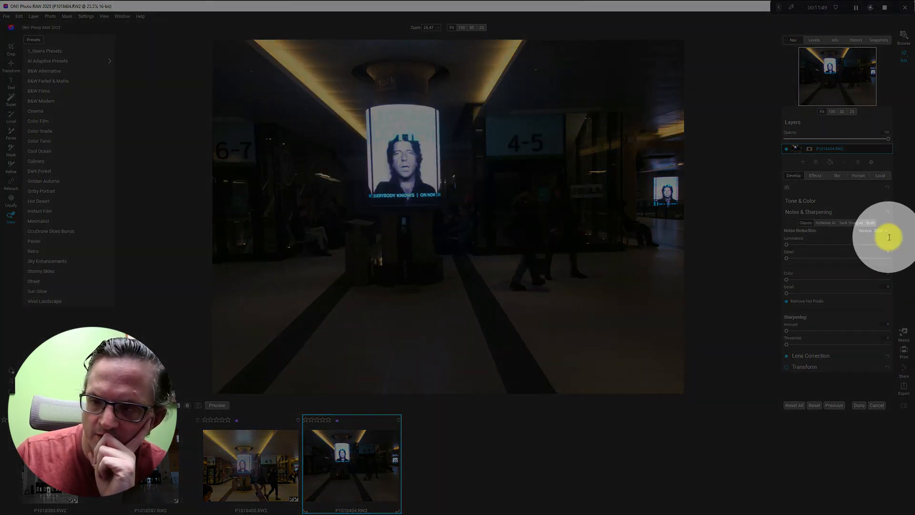
click(825, 223)
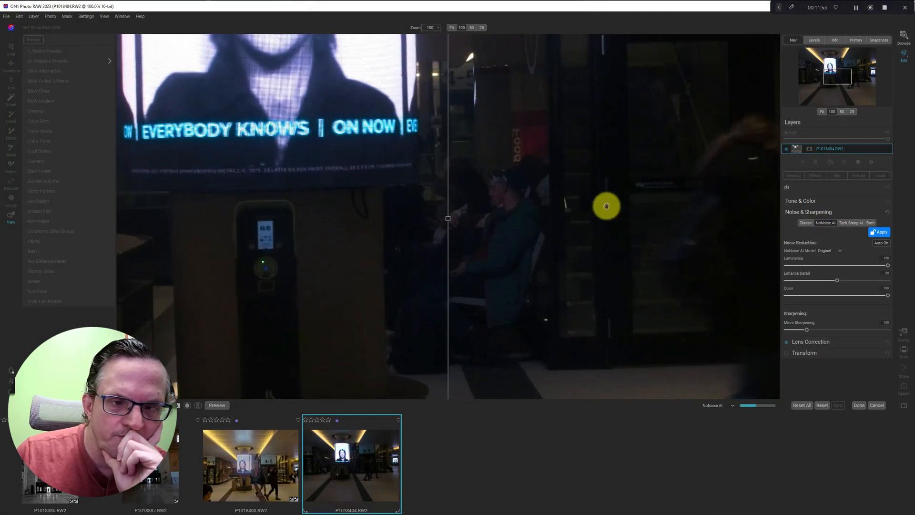
drag(384, 184, 542, 305)
drag(448, 219, 491, 219)
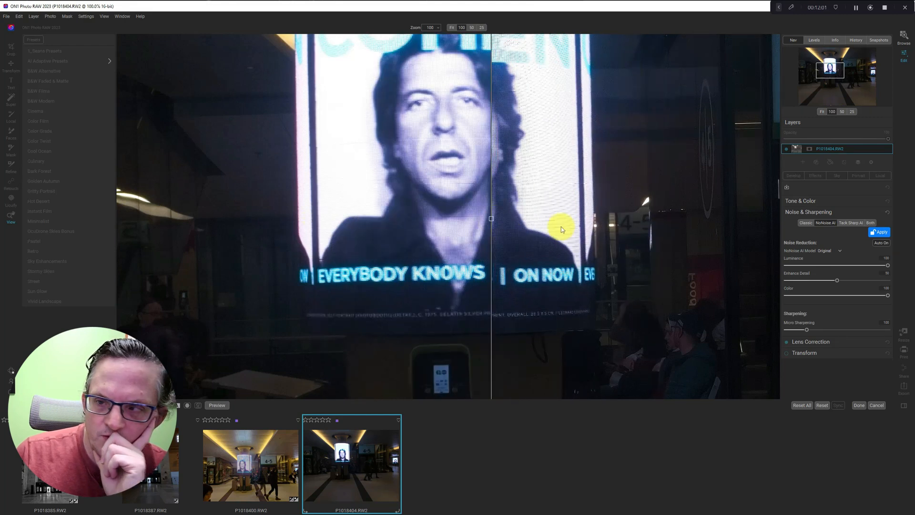
click(879, 236)
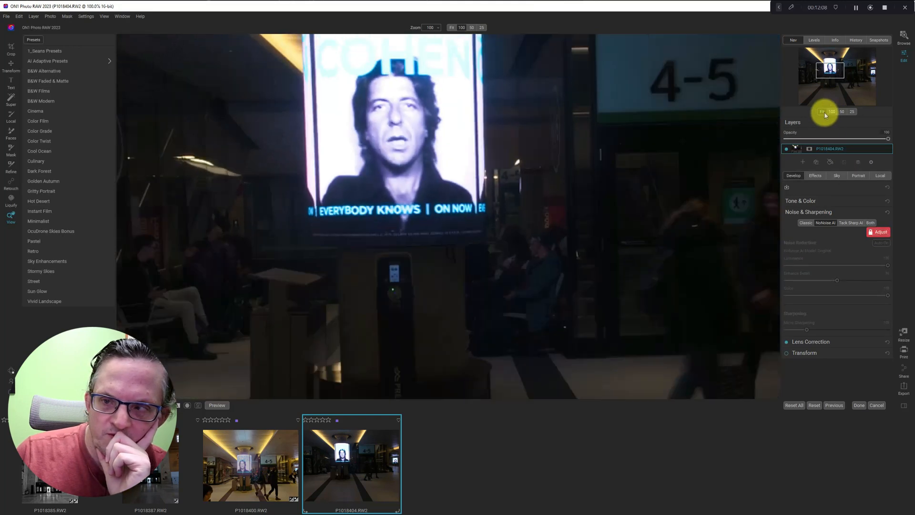
- In Tone & Color, choose the ON1 Neutral camera profile, try AI Match, and set the tone adjustment to AI Auto
click(822, 112)
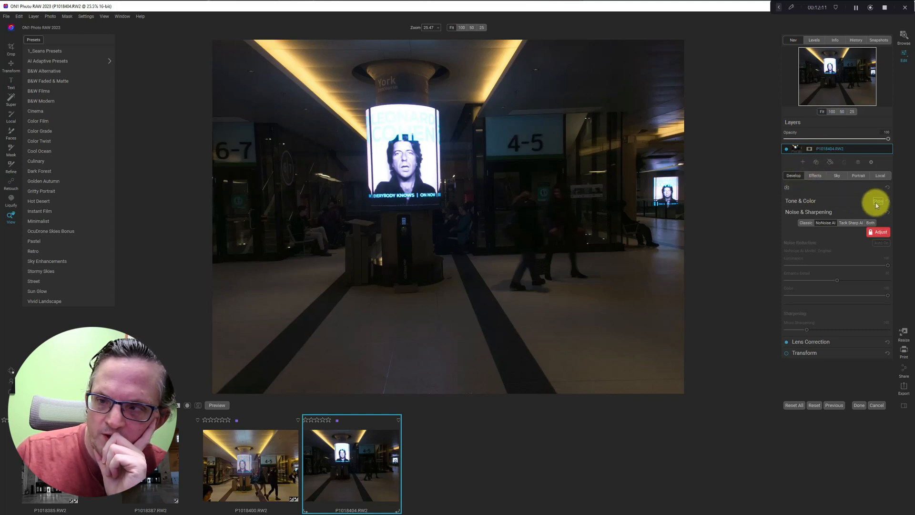
click(874, 201)
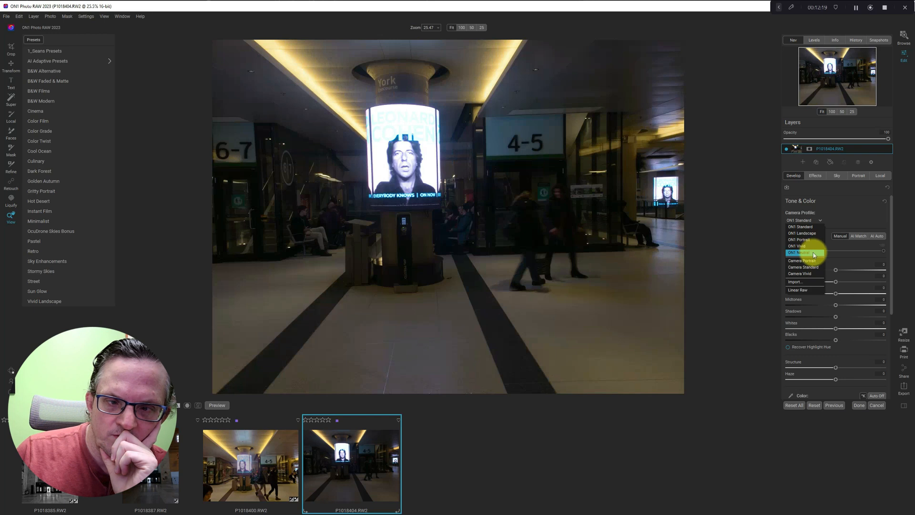
click(814, 253)
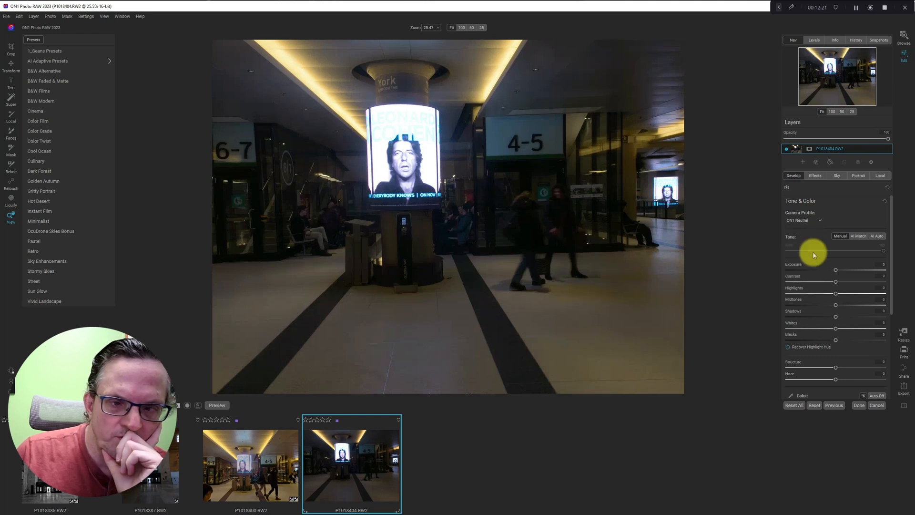
click(865, 236)
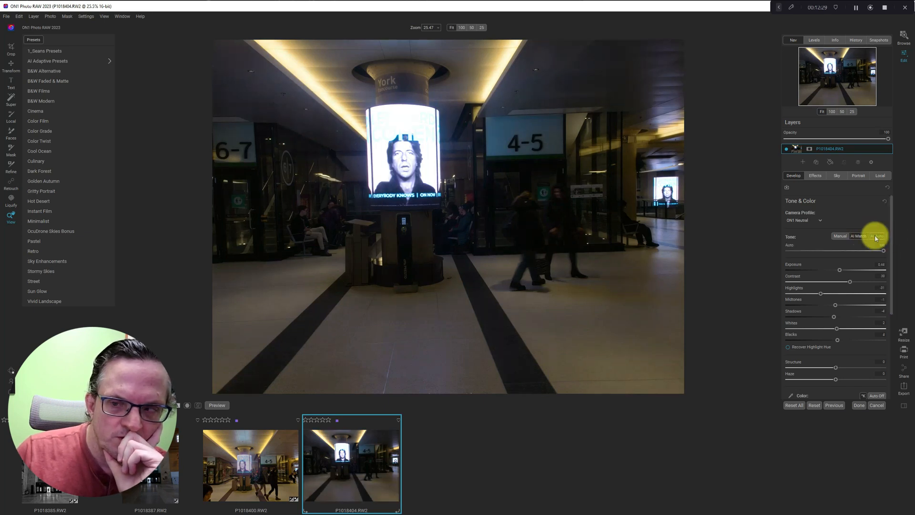
click(876, 237)
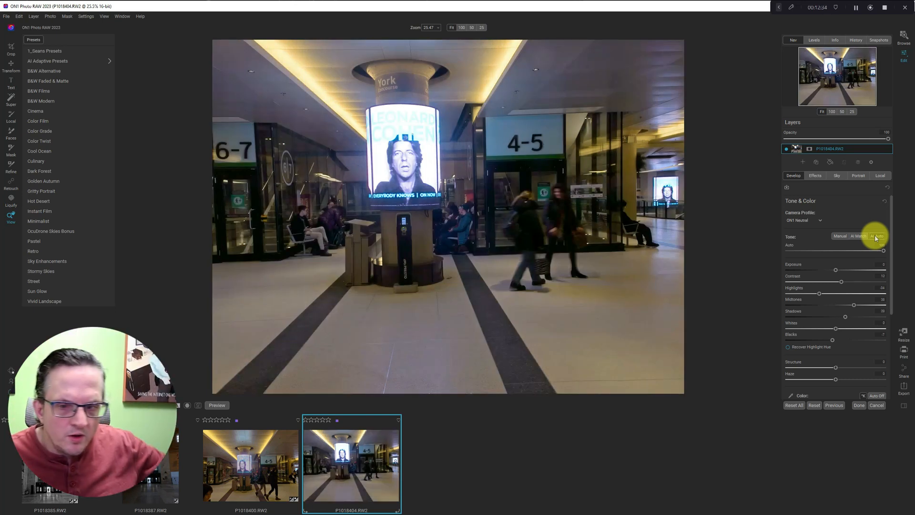
- Compare AI Match with AI Auto, then refine the Auto tone with Midtones 13, Shadows 14, lower Highlights, Contrast 17 and Haze -17
click(861, 237)
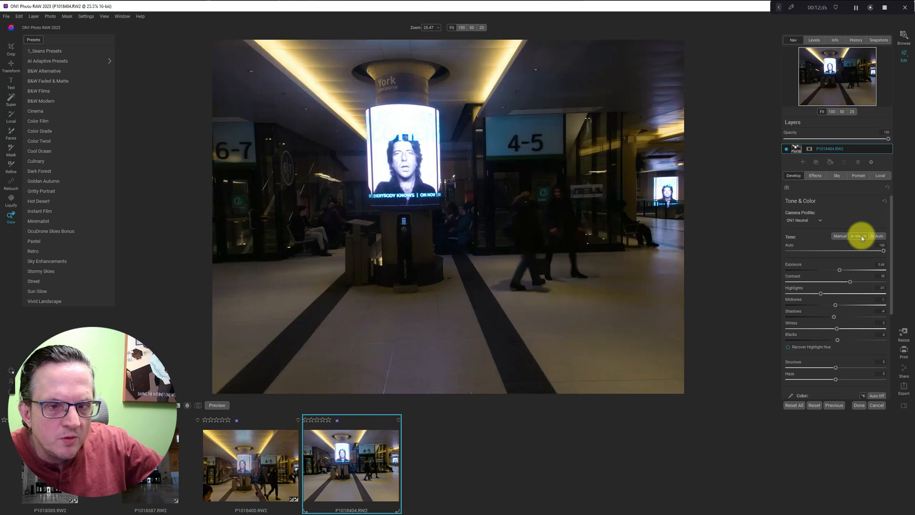
click(877, 237)
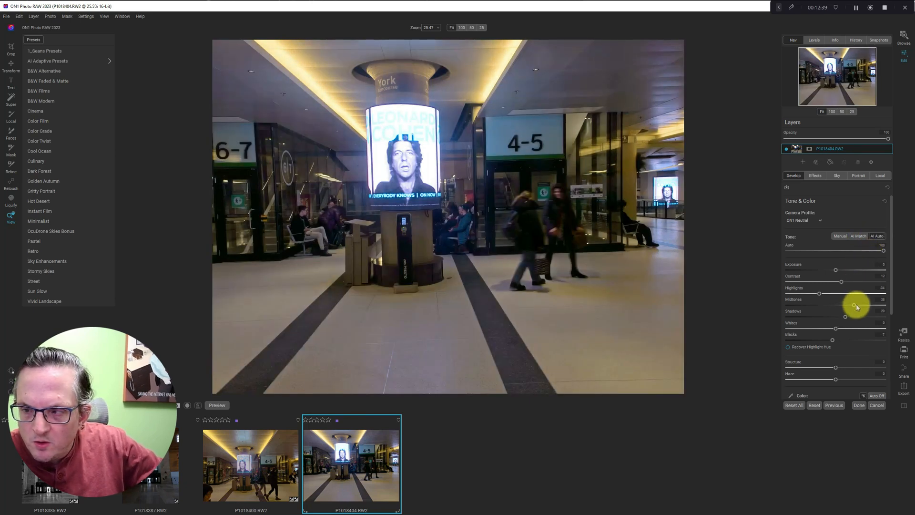
mouse_move(854, 307)
mouse_down()
mouse_move(841, 306)
mouse_move(843, 318)
mouse_up()
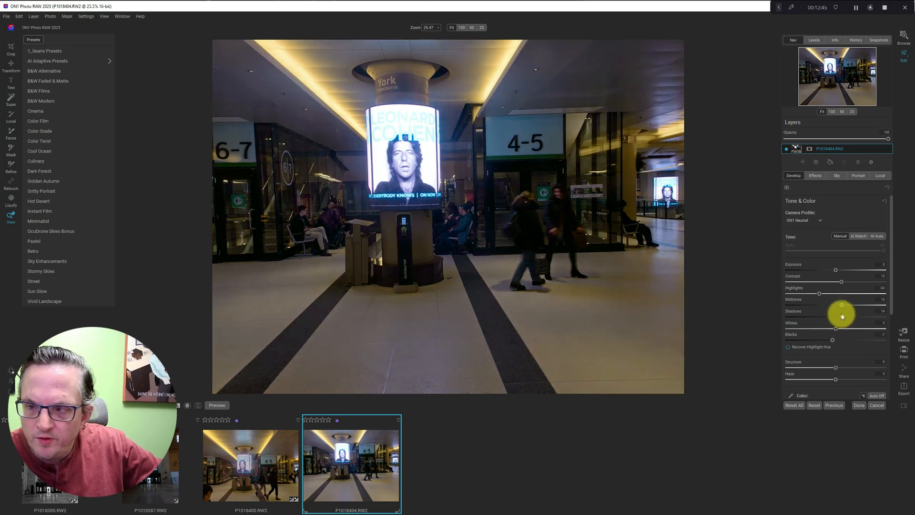
drag(824, 297, 812, 294)
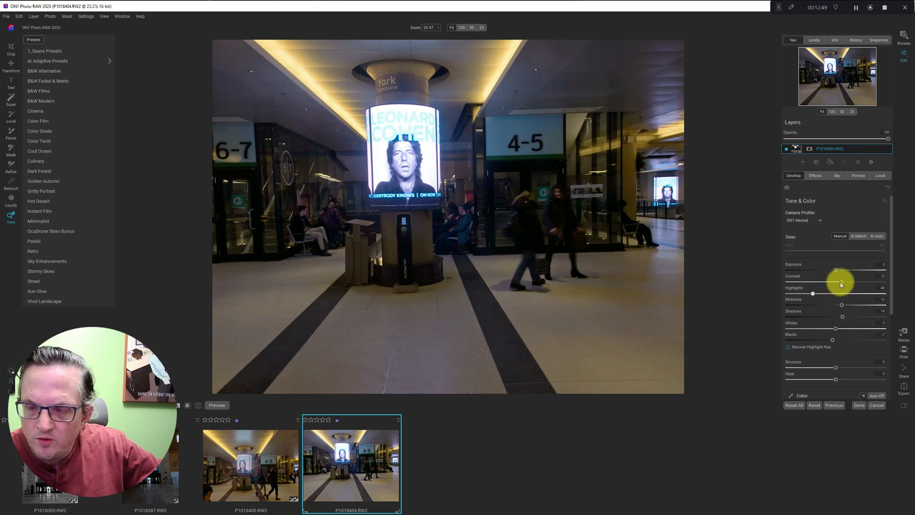
drag(841, 283, 843, 282)
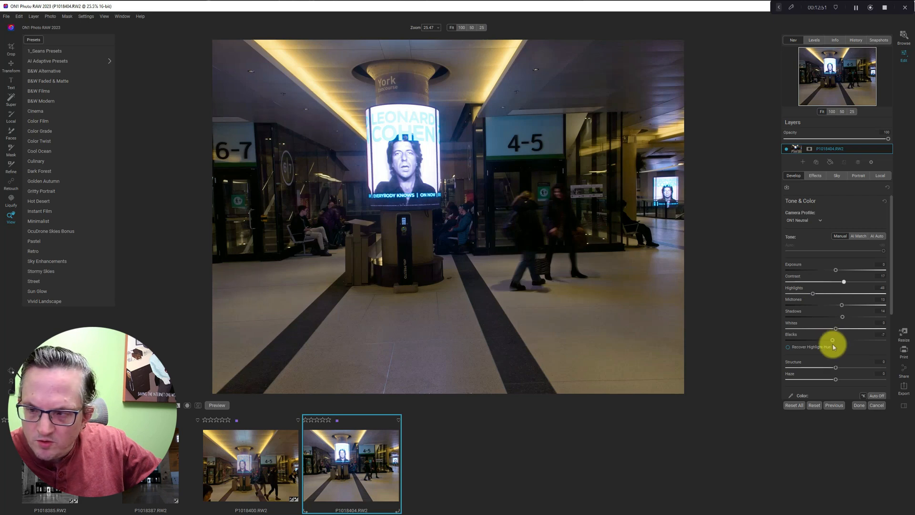
drag(835, 380, 827, 379)
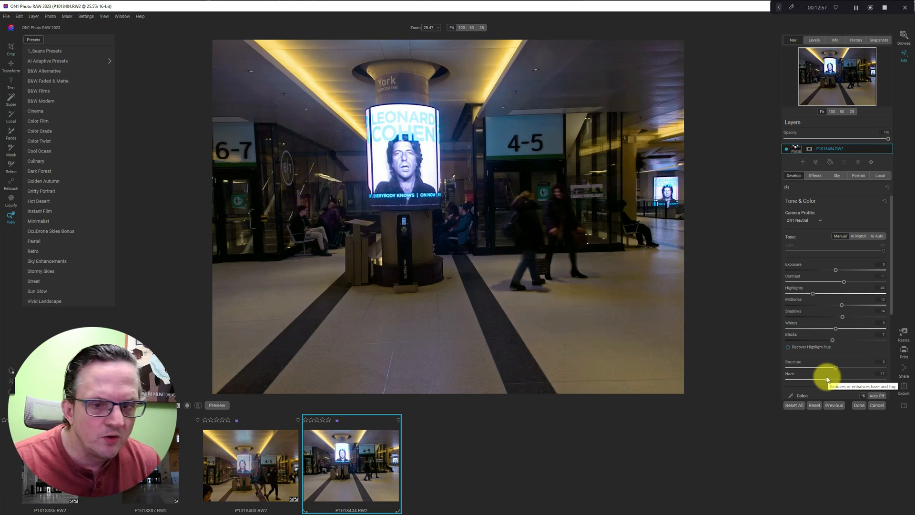
- Crop the photo to a 1x1 square framed tightly around the illuminated poster column and apply the crop
key(c)
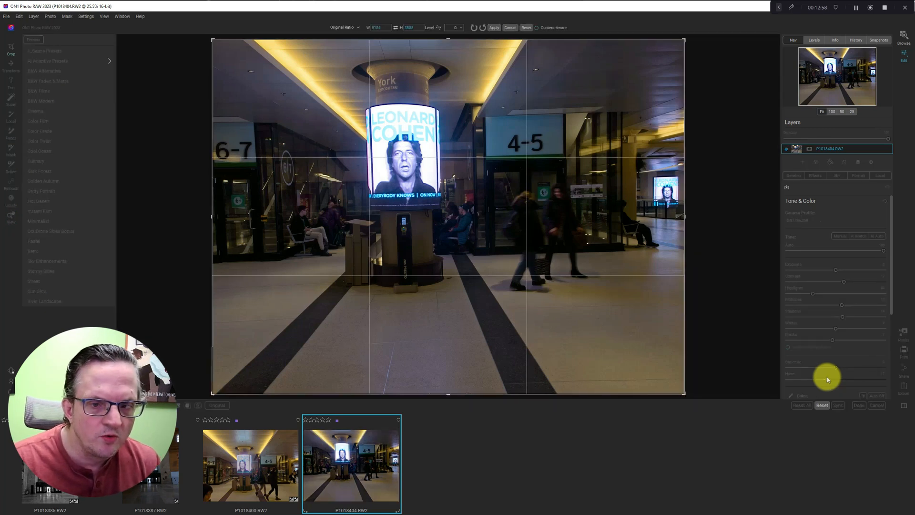
click(347, 29)
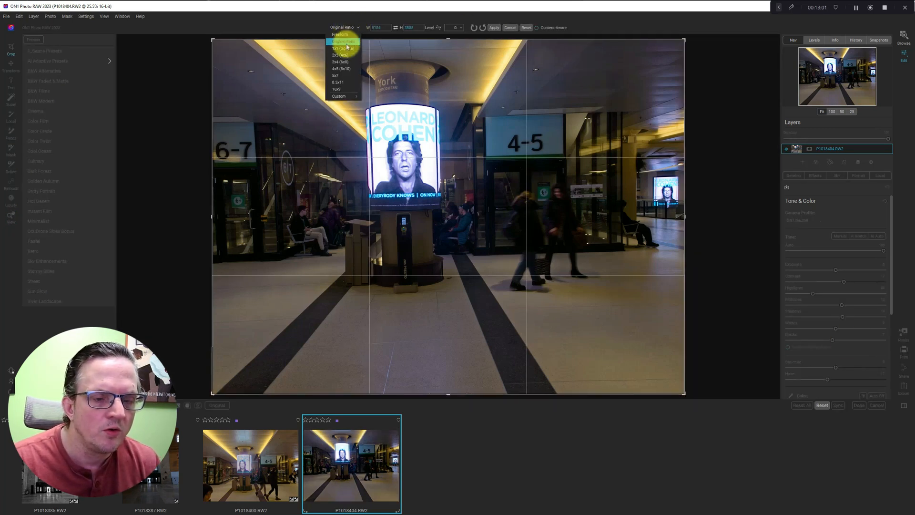
click(347, 42)
click(347, 27)
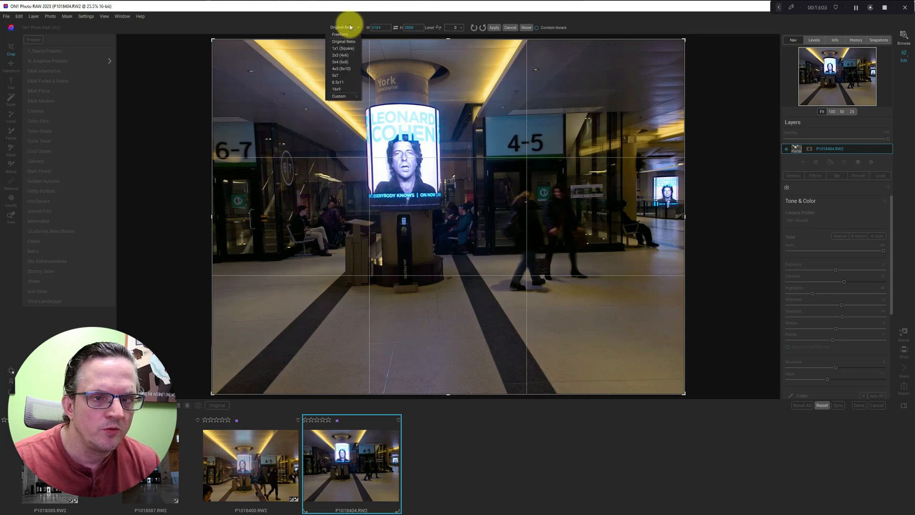
click(348, 47)
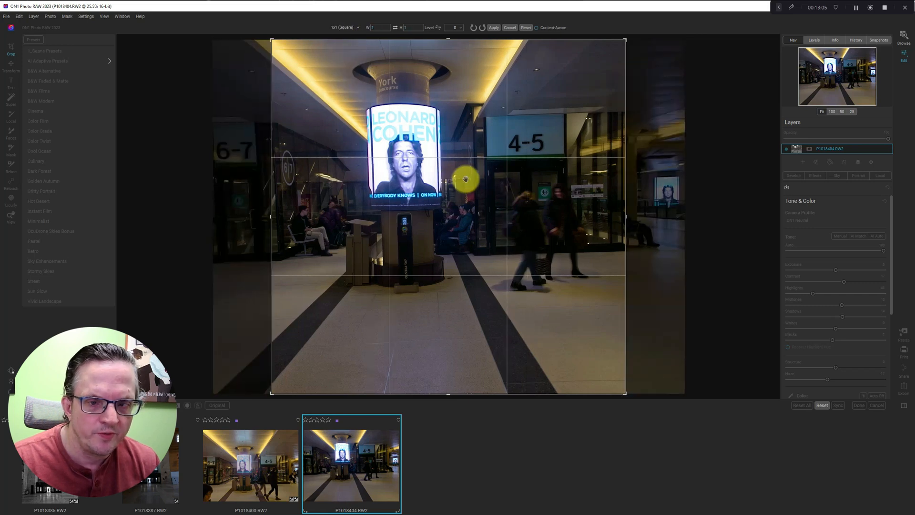
drag(465, 180, 546, 178)
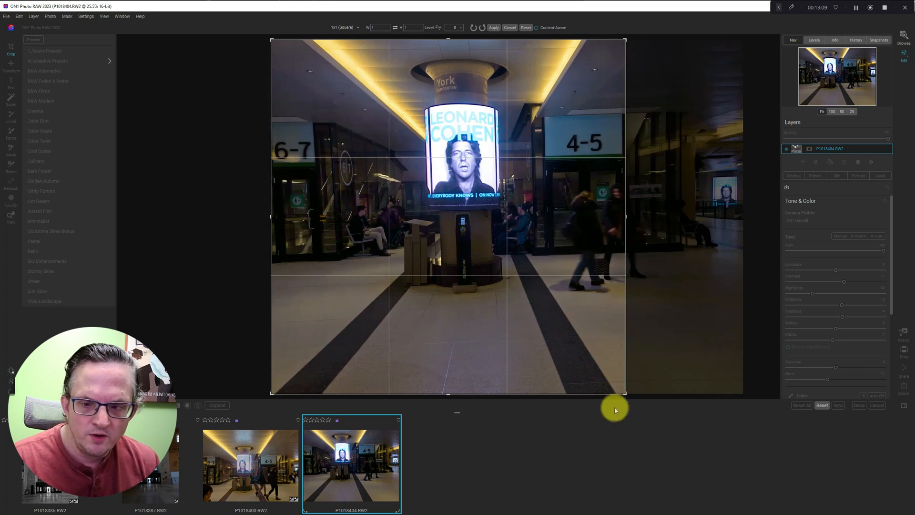
drag(627, 395, 619, 384)
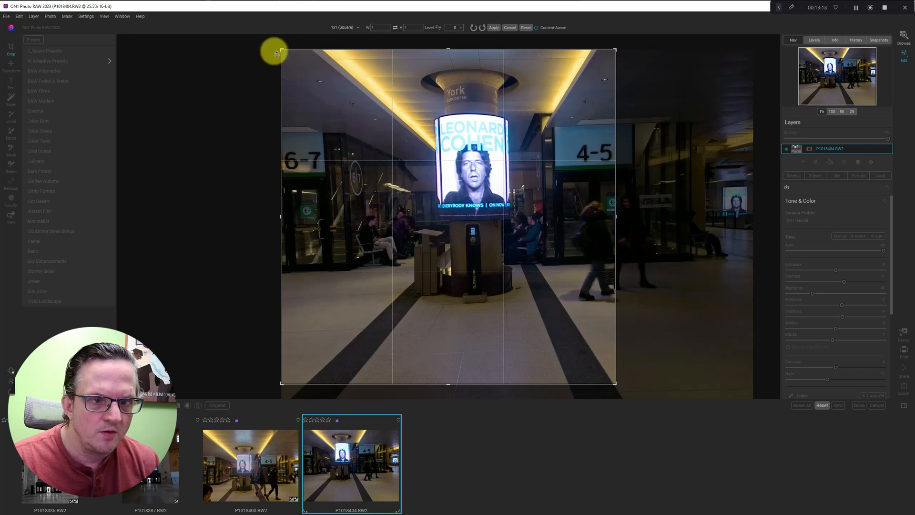
drag(279, 50, 294, 55)
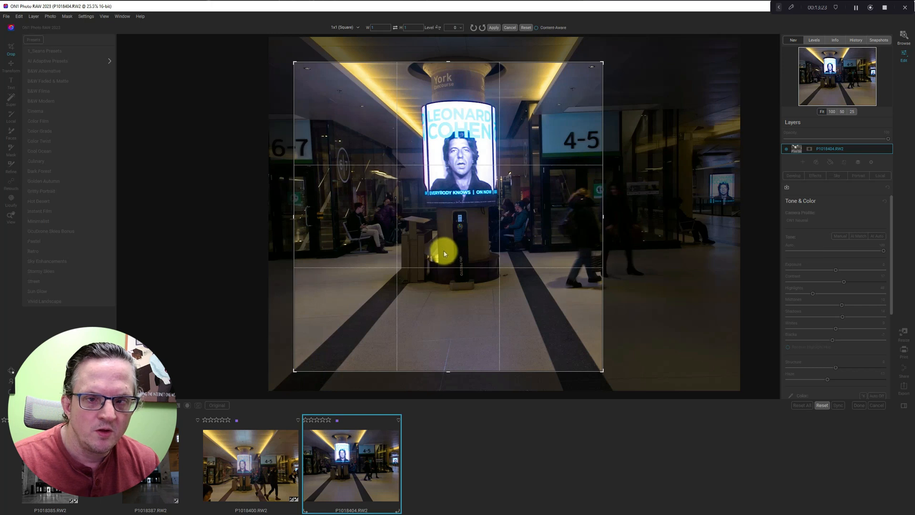
drag(443, 253, 445, 249)
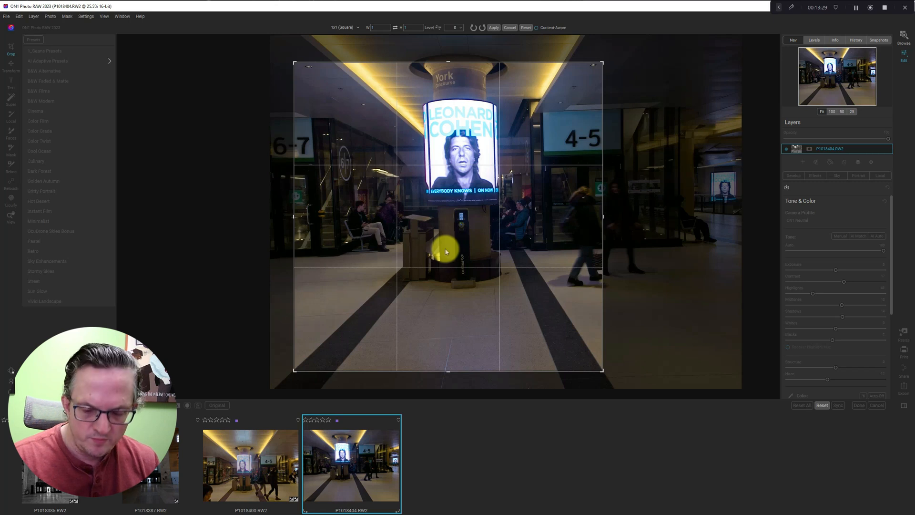
key(Return)
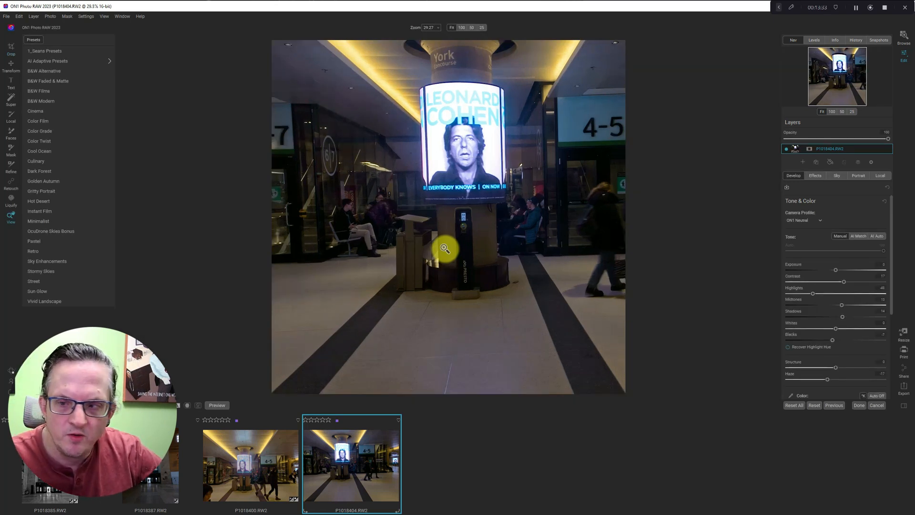
- Add a Black & White filter in Effects and choose one of its additional preset styles
click(816, 176)
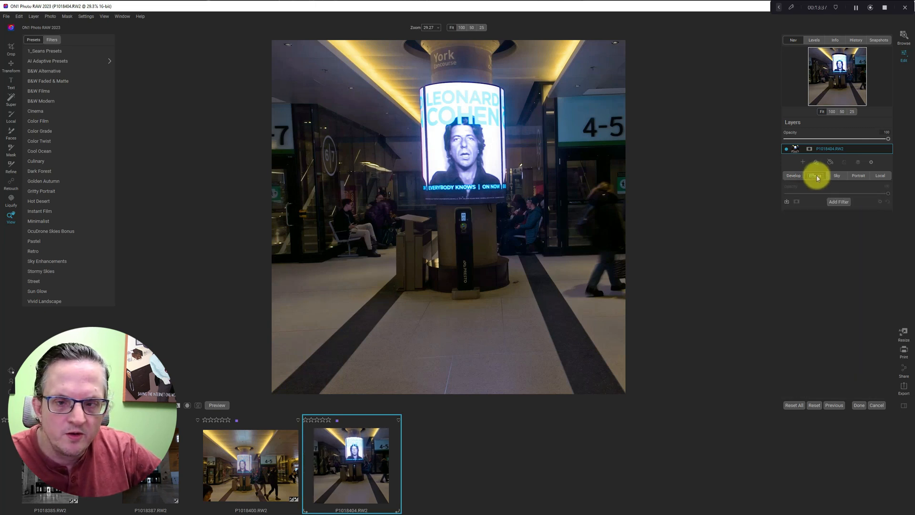
click(838, 201)
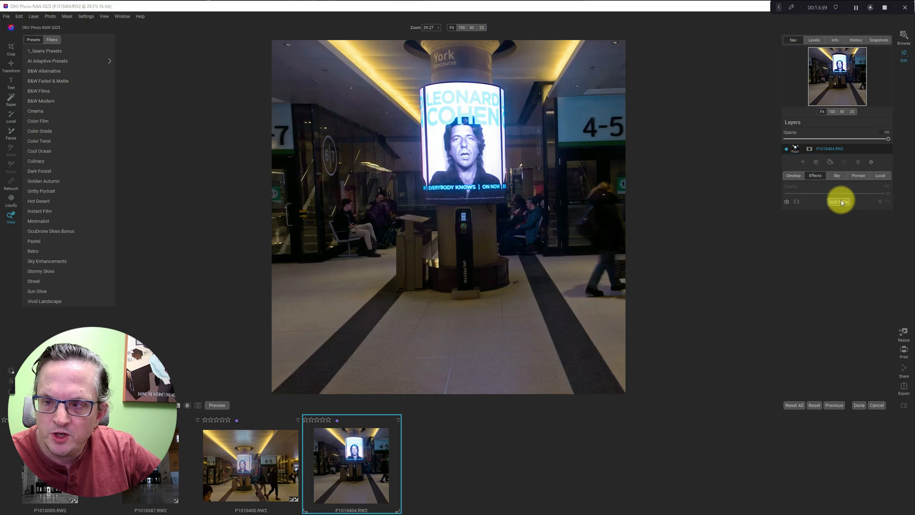
click(711, 244)
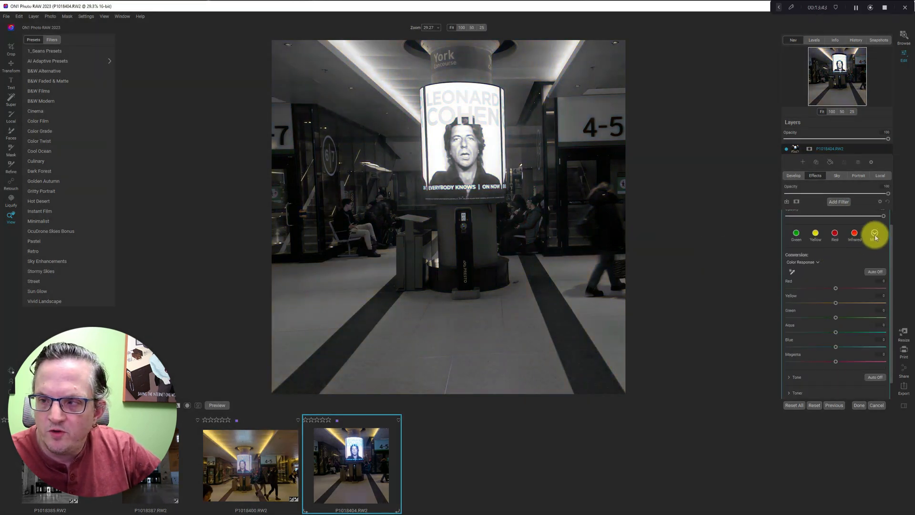
click(875, 233)
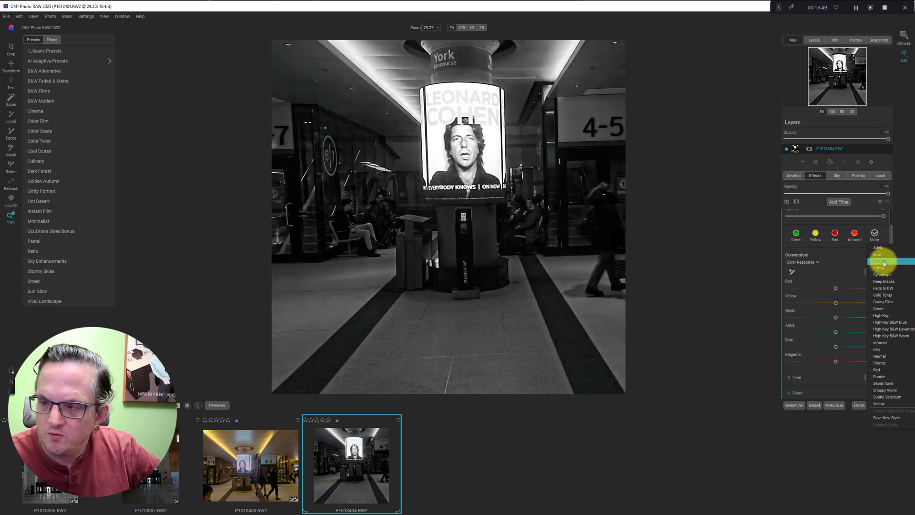
click(883, 264)
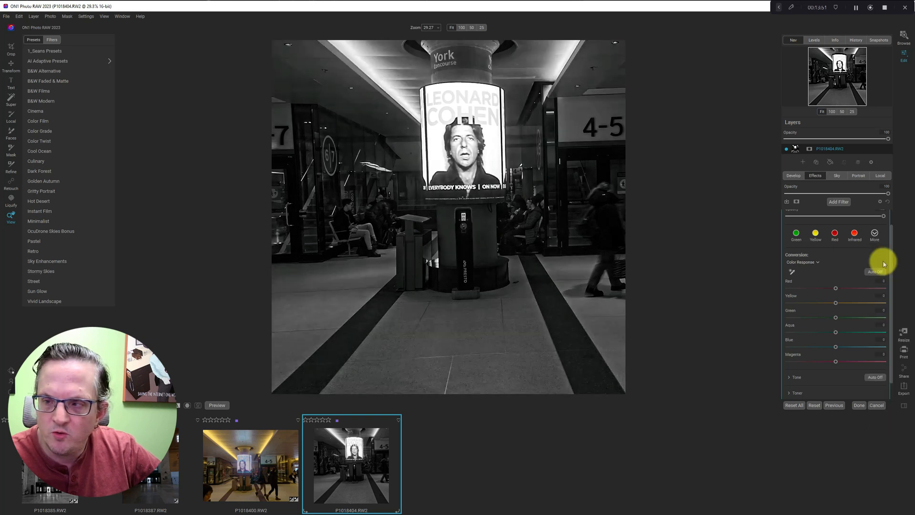
- Reduce the Contrast in the Black & White filter's Tone settings
scroll(858, 295, down, 1)
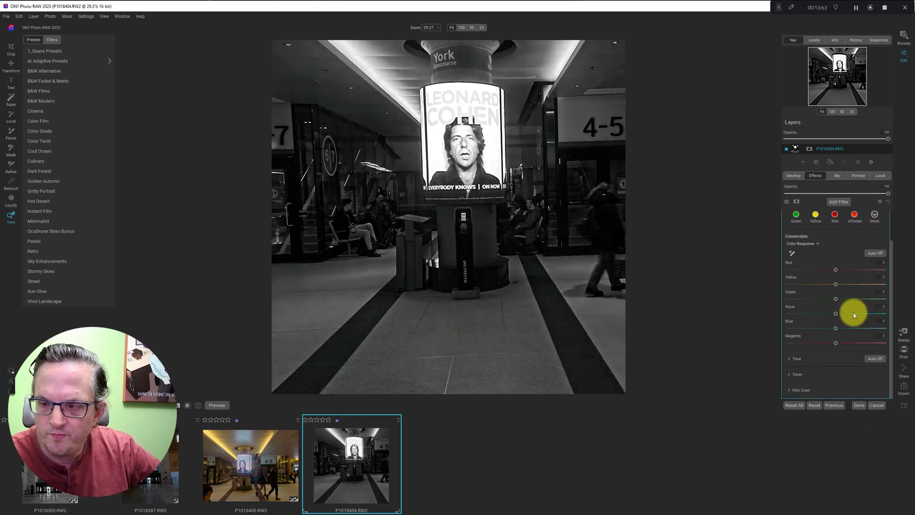
click(792, 358)
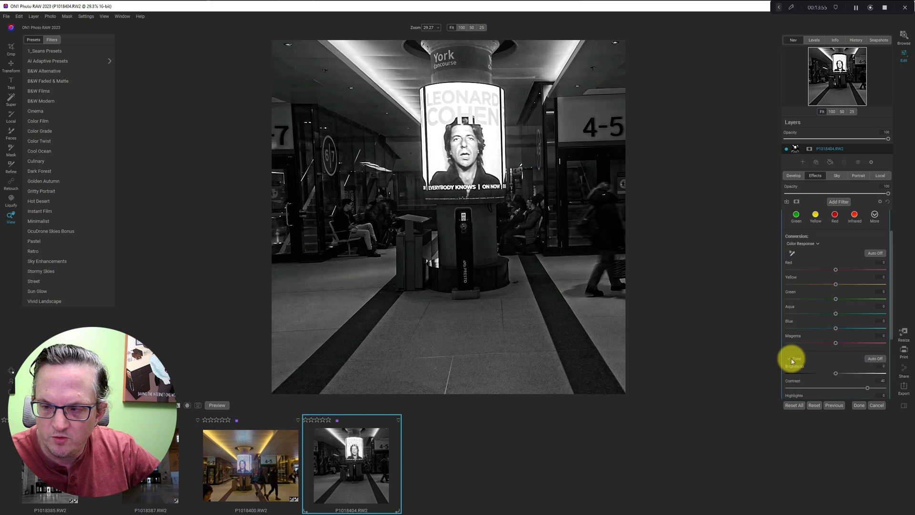
scroll(845, 367, down, 2)
scroll(845, 367, down, 1)
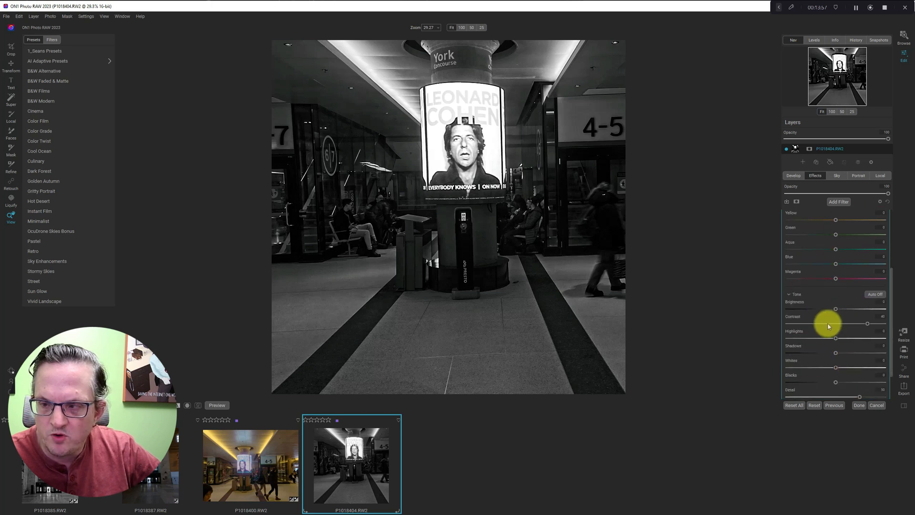
drag(866, 324, 854, 326)
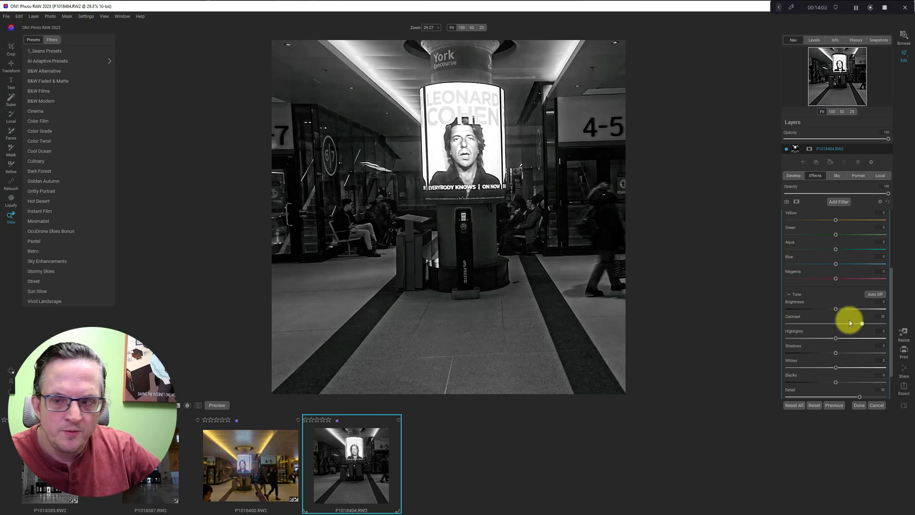
scroll(849, 323, up, 3)
scroll(835, 260, up, 3)
scroll(837, 262, down, 3)
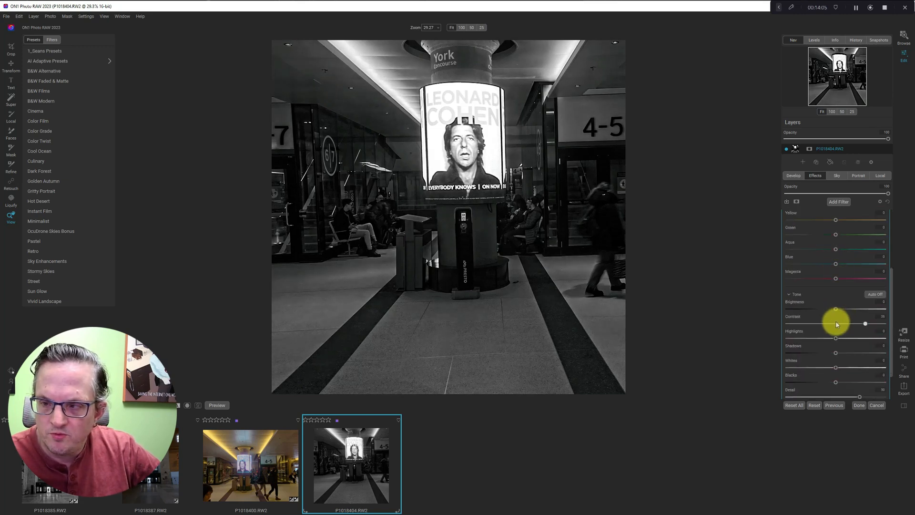
drag(843, 325, 846, 324)
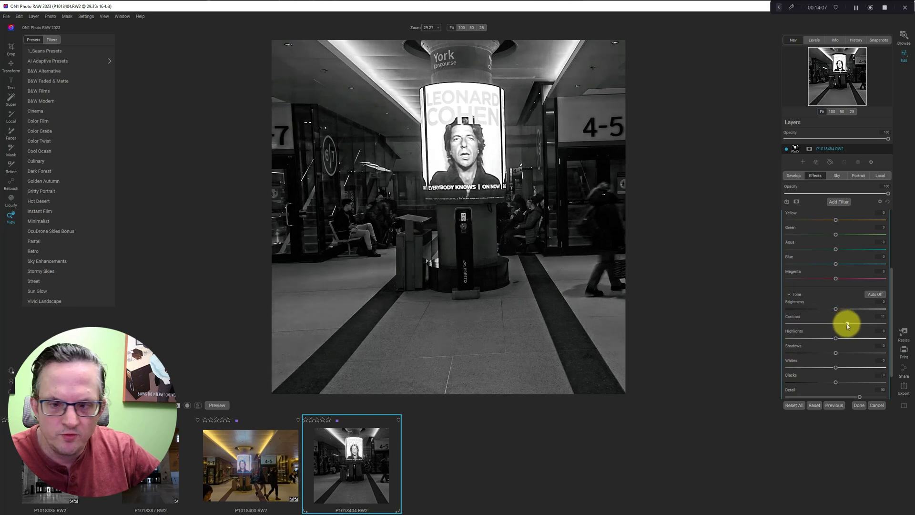
scroll(847, 318, up, 5)
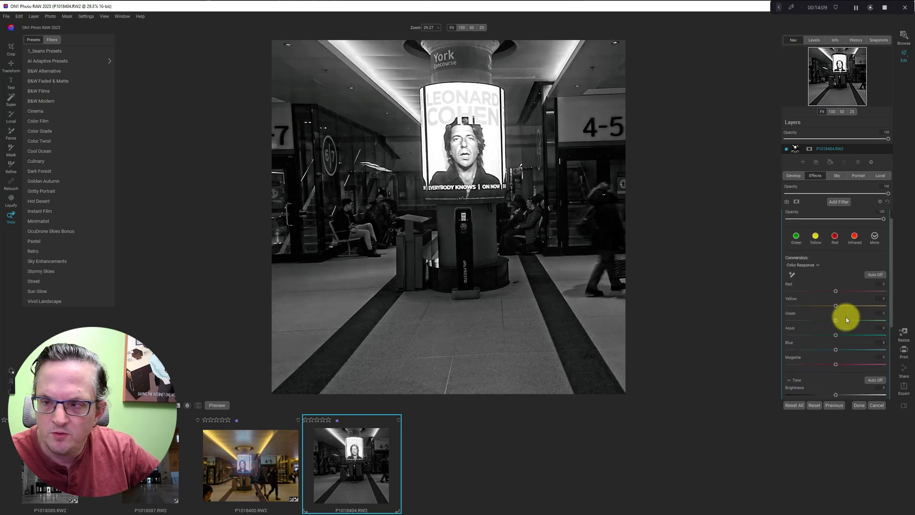
- Toggle the Black & White filter off and on to compare the color and monochrome versions, leaving it on
click(815, 257)
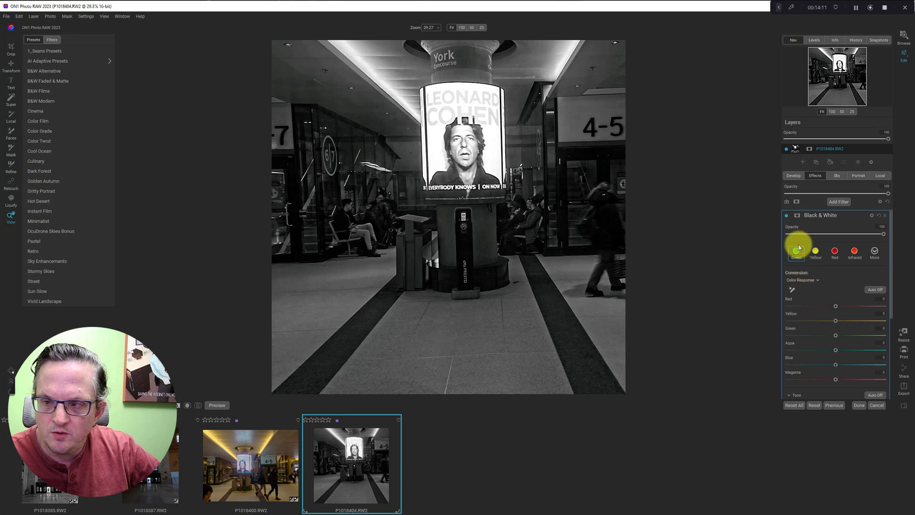
click(786, 215)
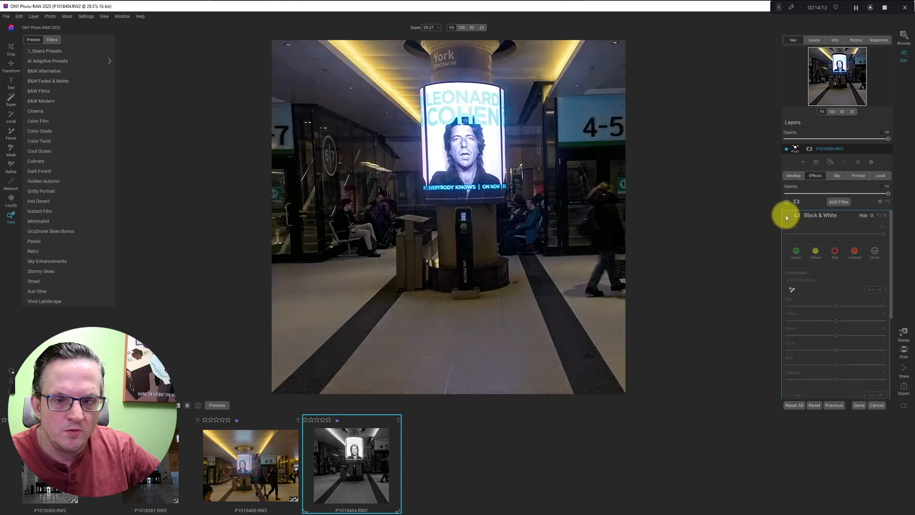
click(786, 216)
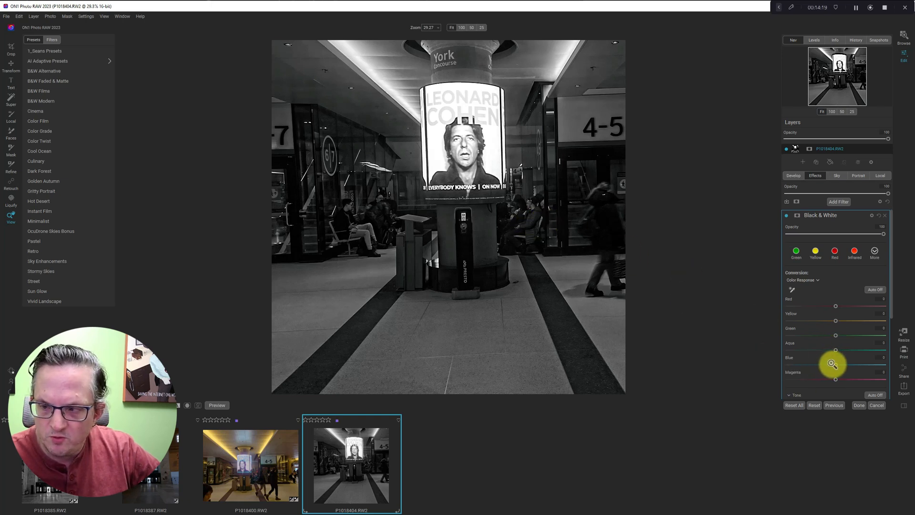
- Try raising the Blue response in the Black & White conversion, reset it, and collapse the filter
drag(832, 363, 873, 366)
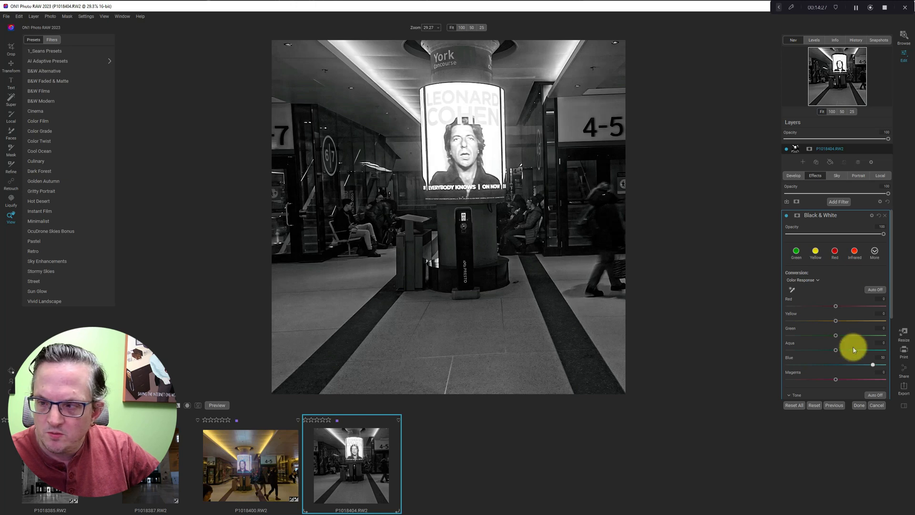
double_click(789, 357)
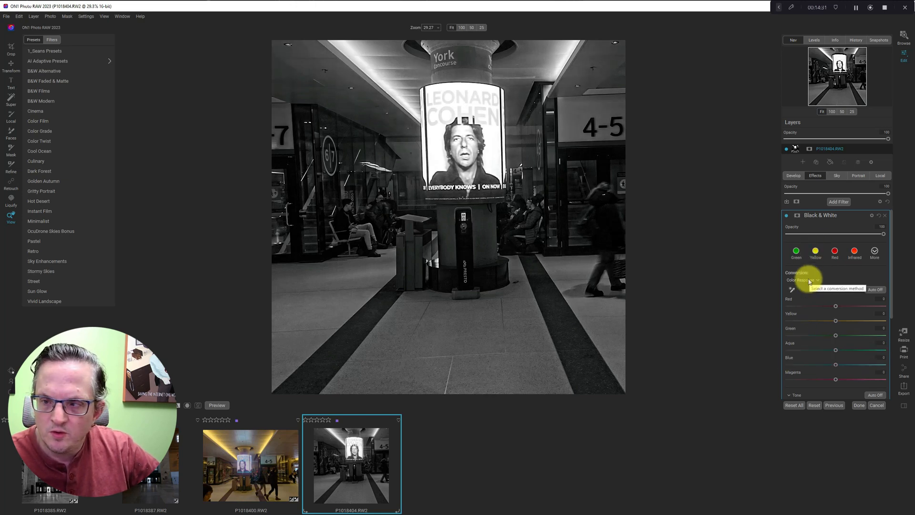
click(865, 216)
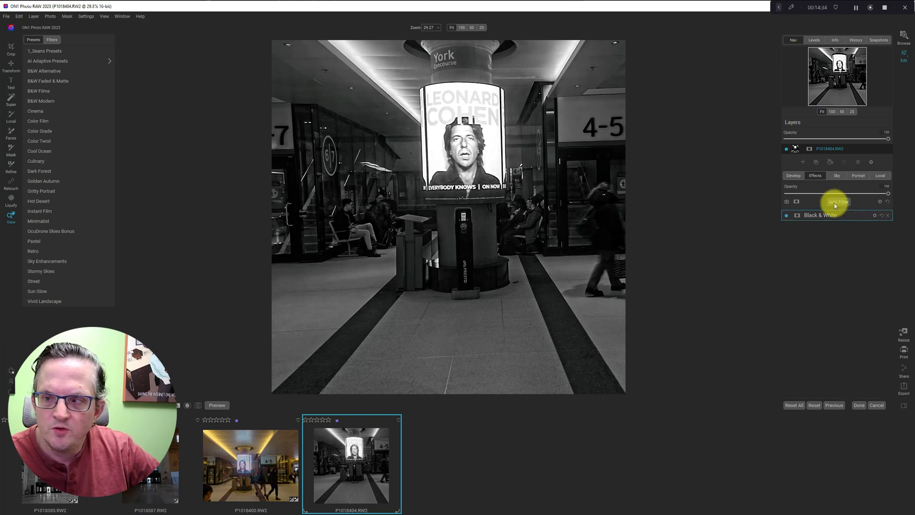
- Add a Local adjustment and apply the Highlights − style from its additional presets
click(881, 177)
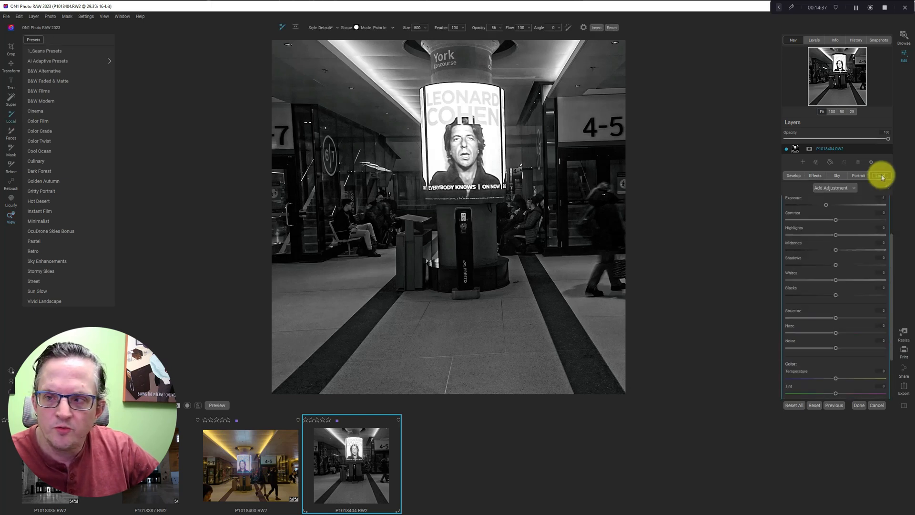
click(838, 190)
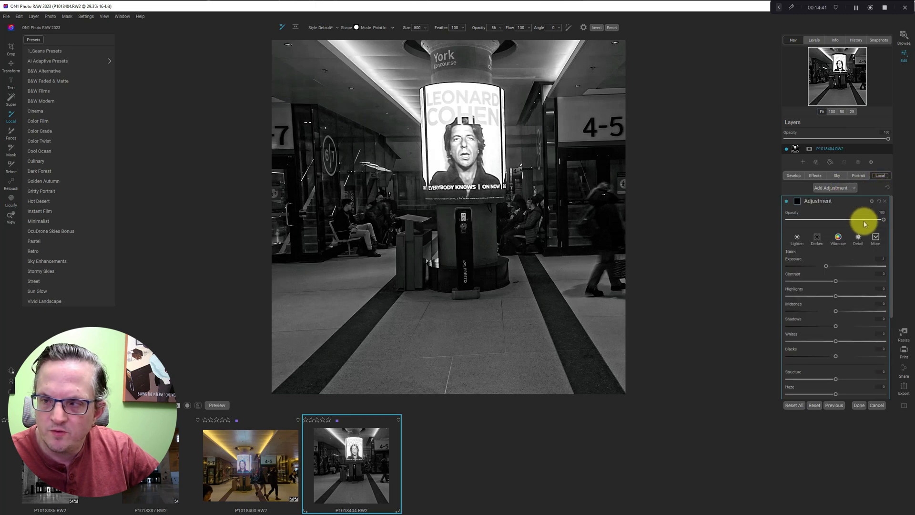
click(883, 202)
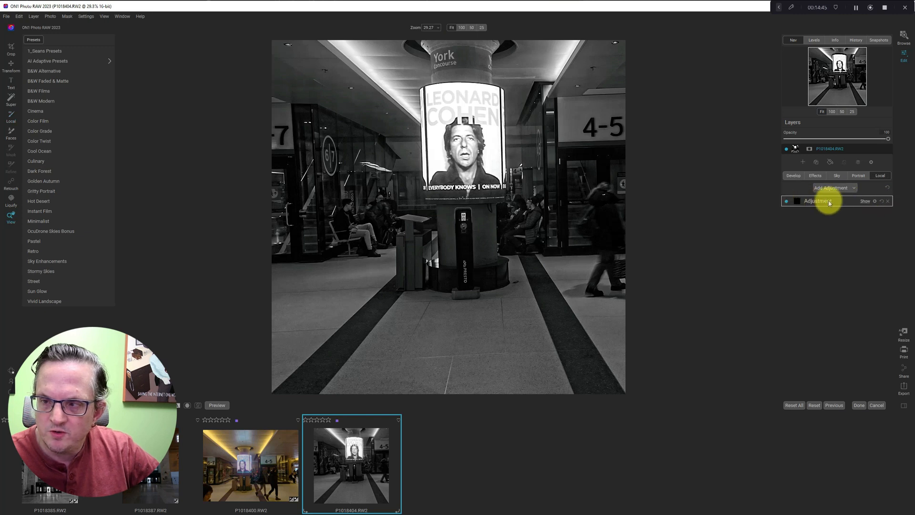
click(865, 200)
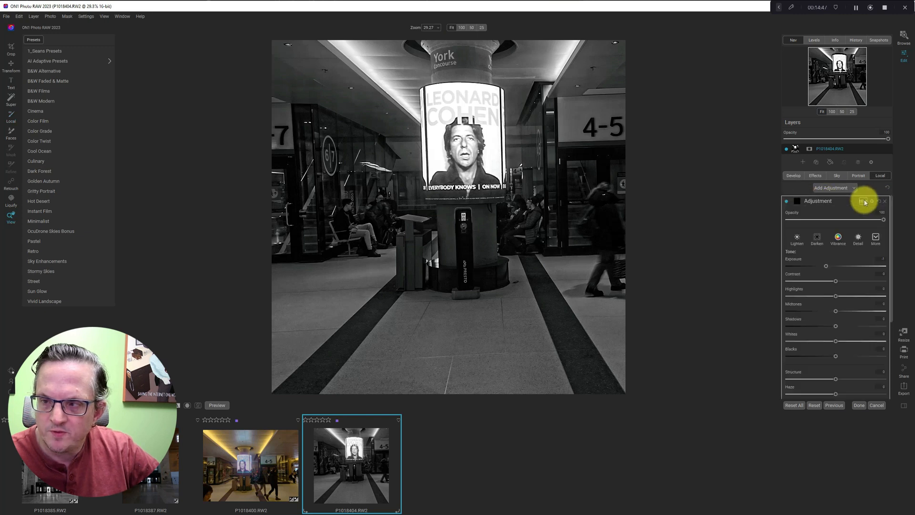
click(875, 238)
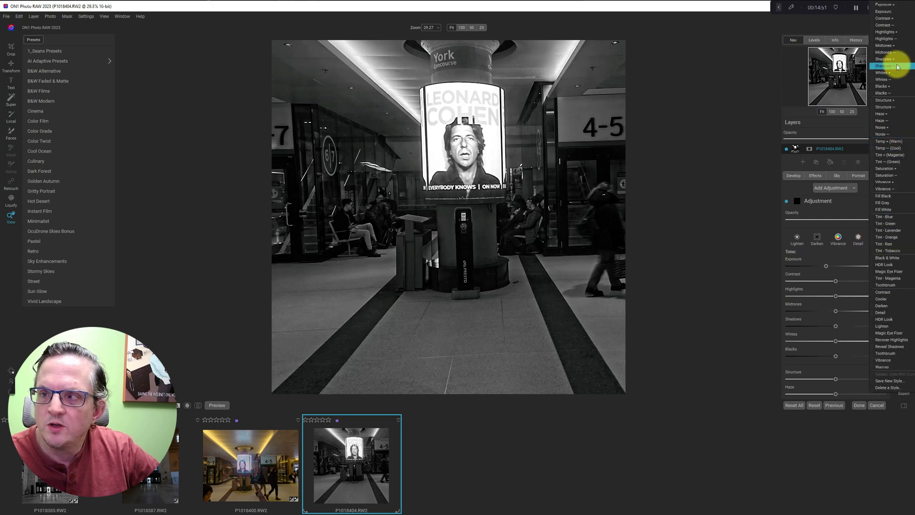
click(895, 40)
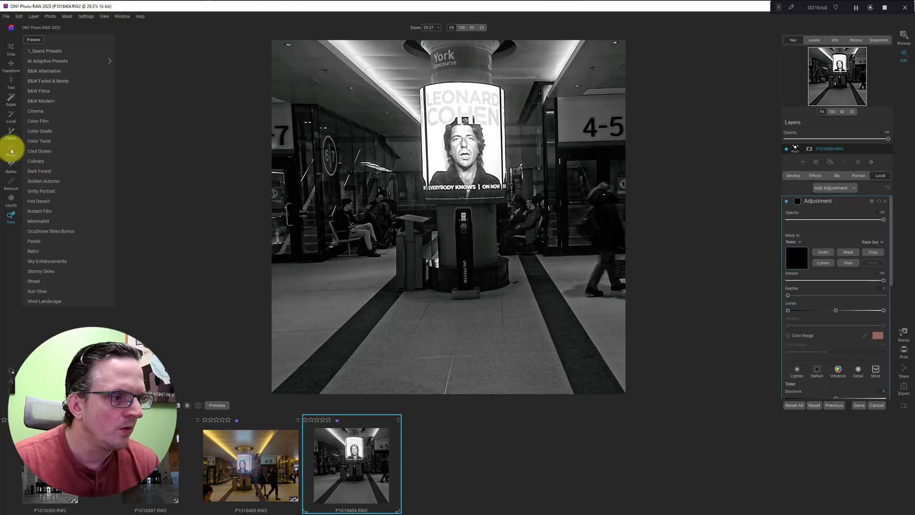
- Mask the illuminated poster on the column for the local adjustment with a straight-edged outline at 100 opacity, and finish the mask
click(12, 149)
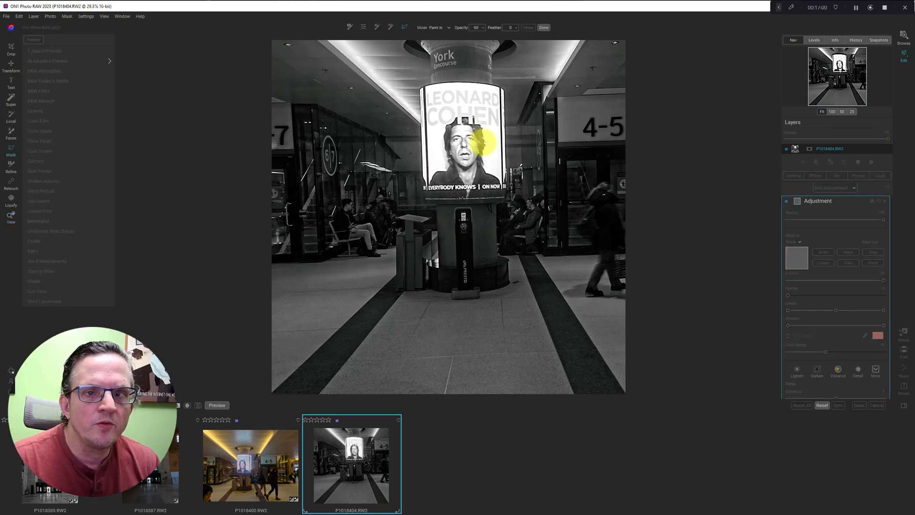
click(483, 27)
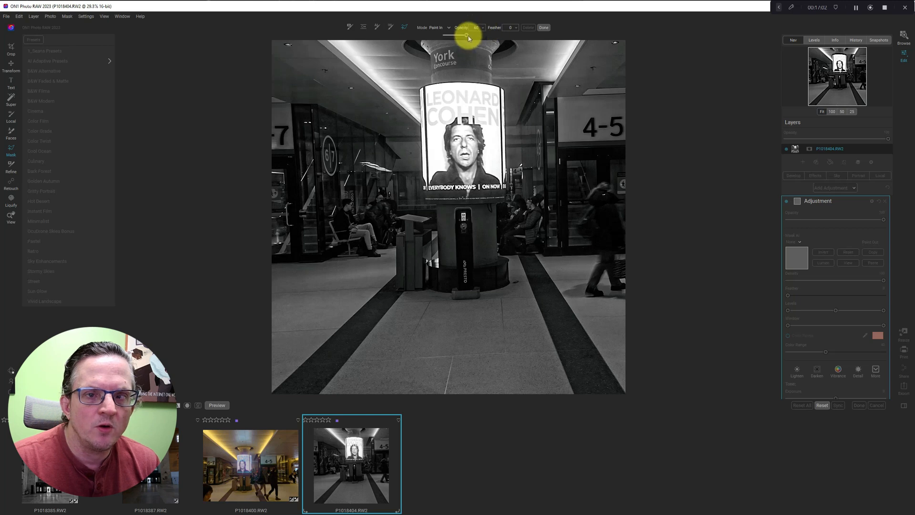
drag(467, 35, 492, 36)
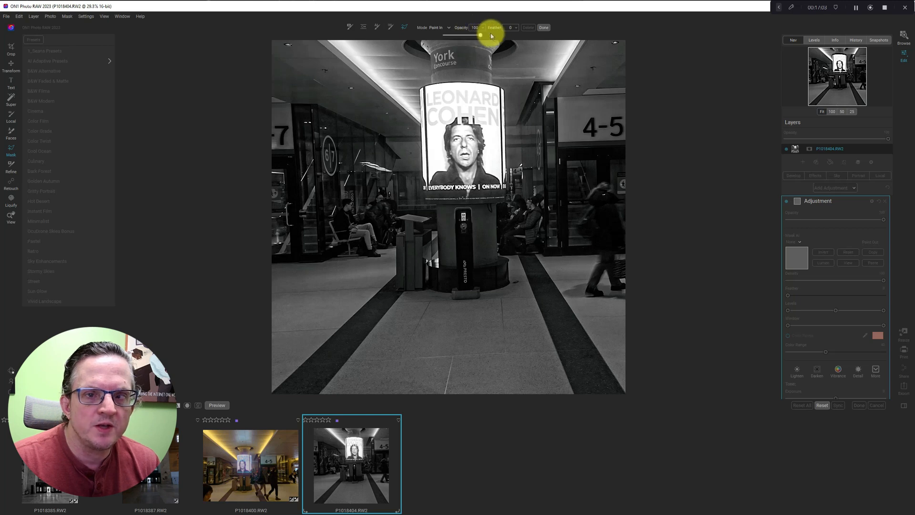
click(418, 89)
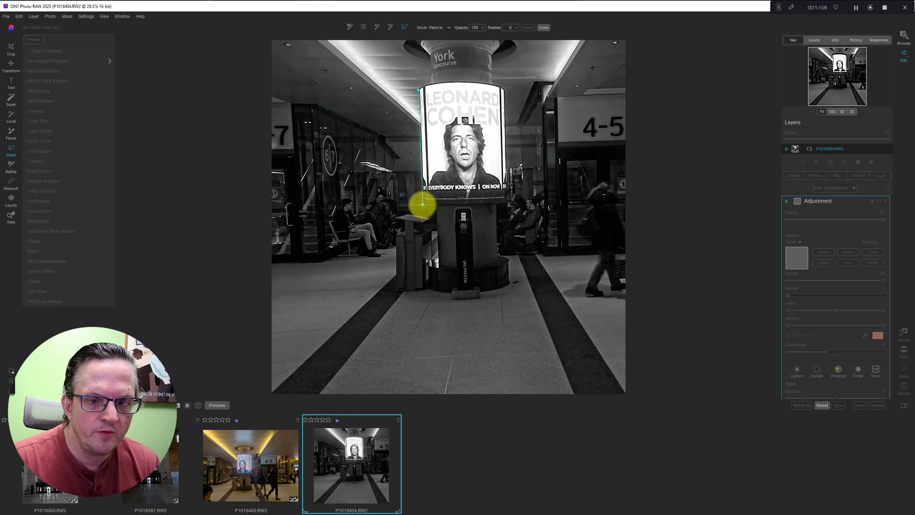
click(422, 205)
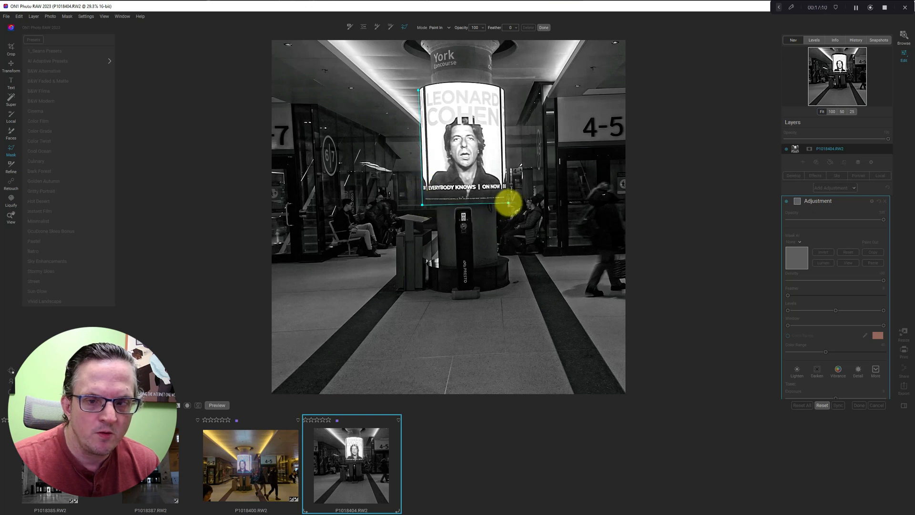
click(509, 201)
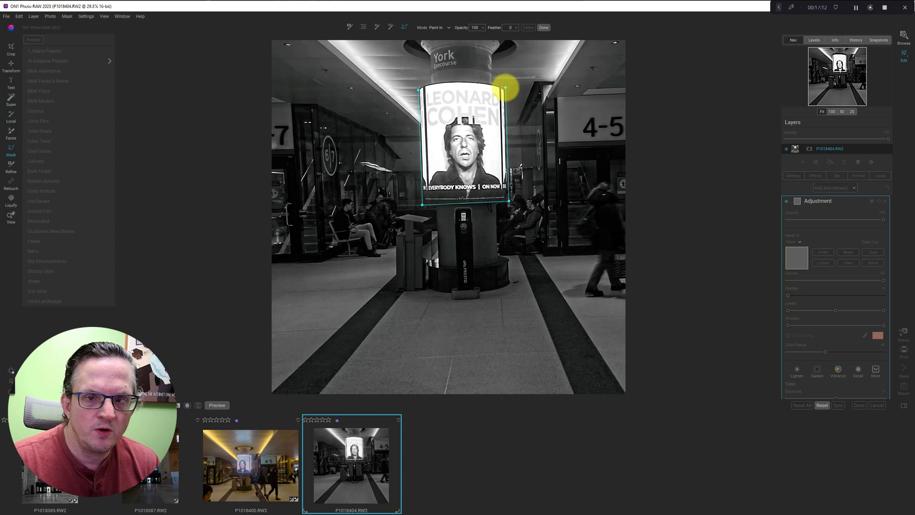
click(485, 83)
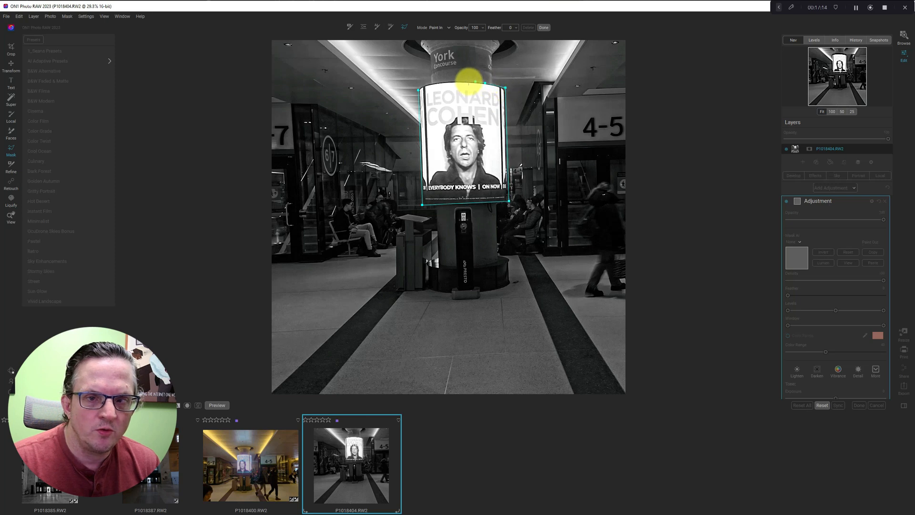
click(464, 82)
click(442, 83)
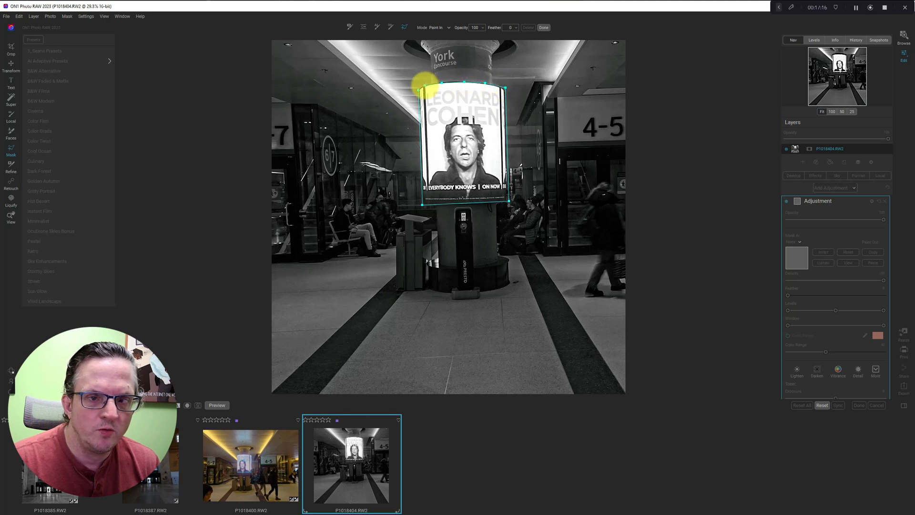
click(418, 89)
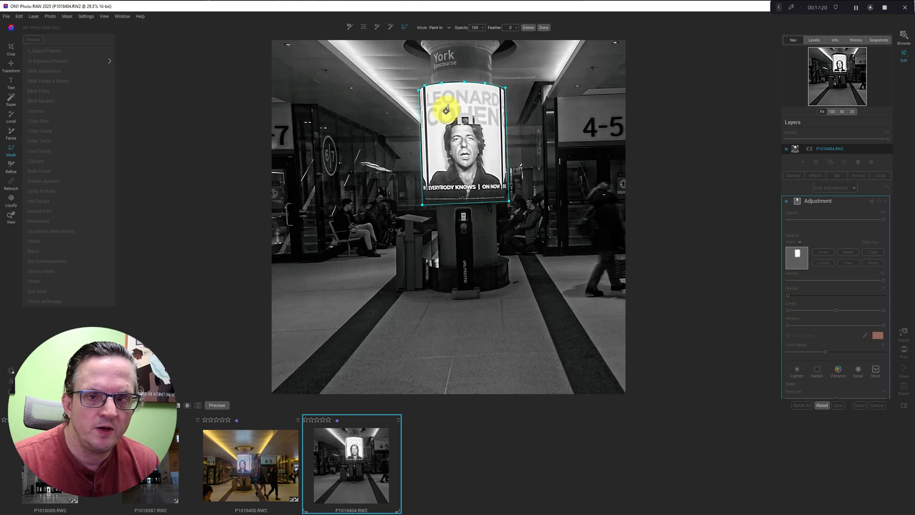
click(544, 27)
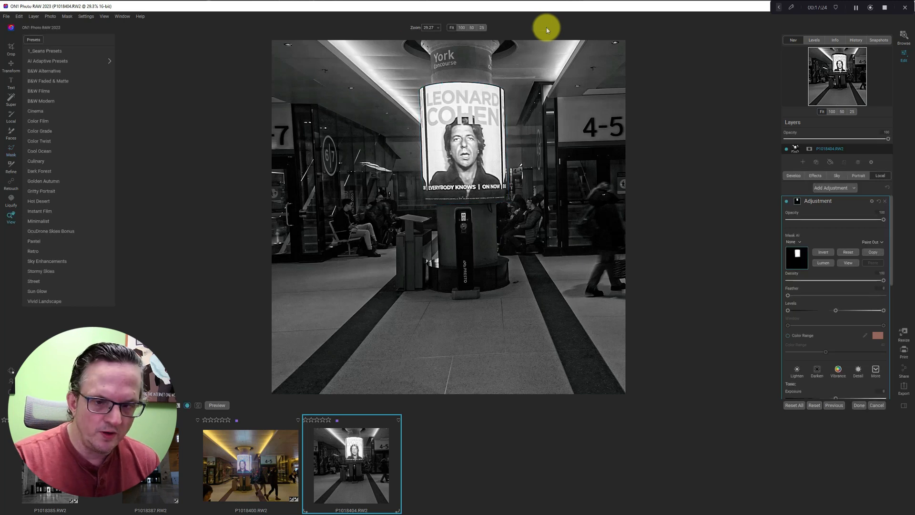
- Check the poster mask with the red overlay, hide the overlay, and copy the mask
key(ctrl+m)
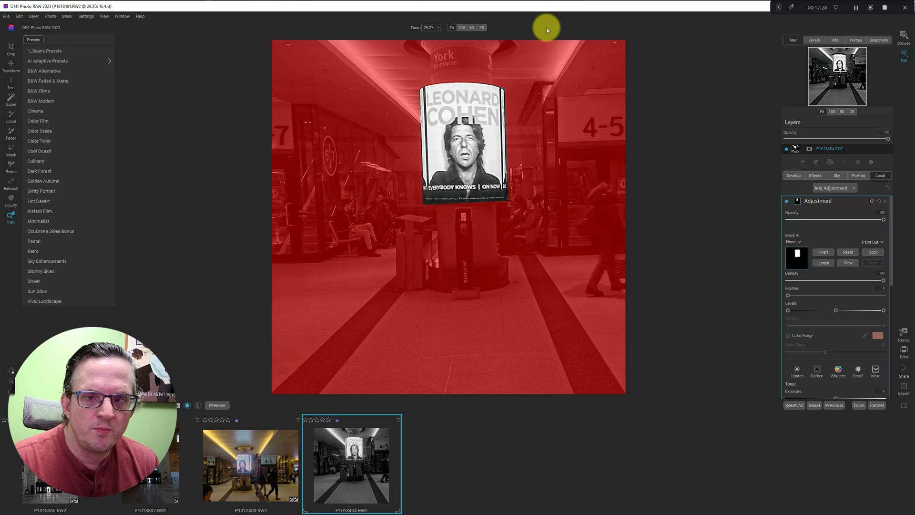
key(ctrl+m)
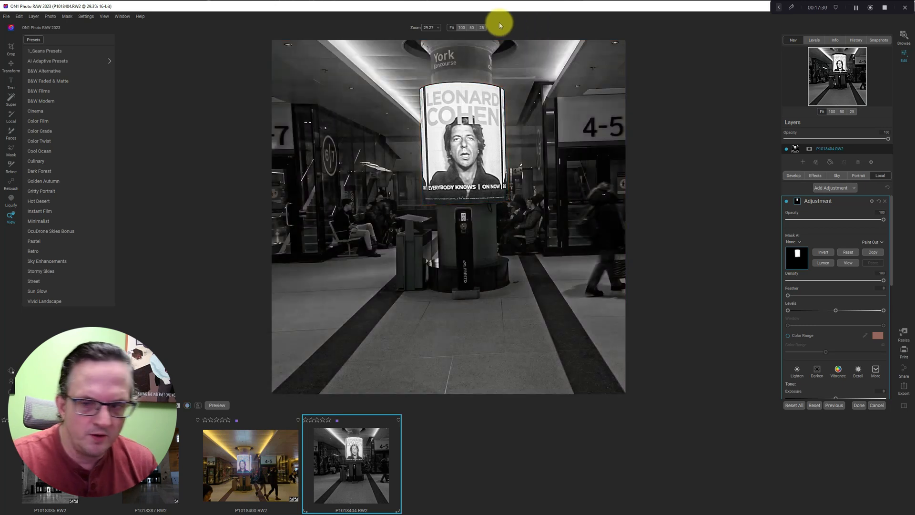
click(872, 253)
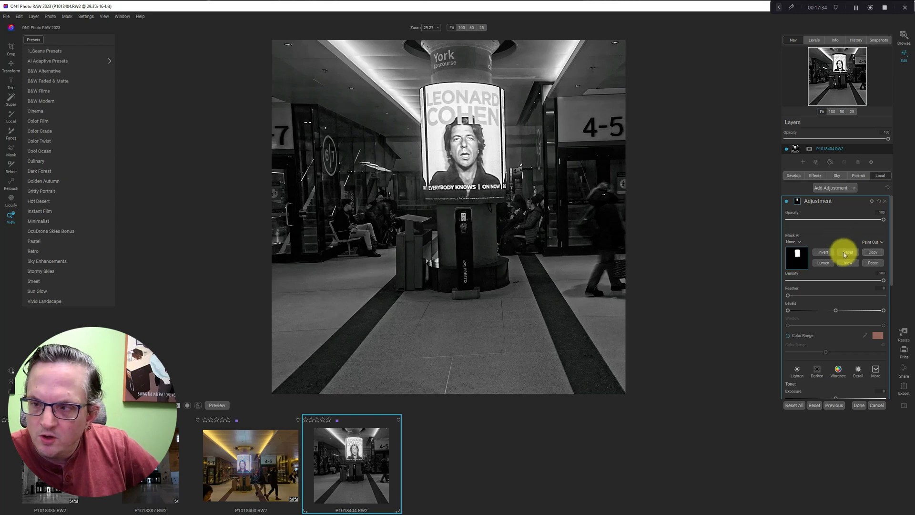
- Set the poster adjustment's Contrast to about 22 and Structure to about 24, and lower Blacks and Midtones to about -7
scroll(837, 276, down, 5)
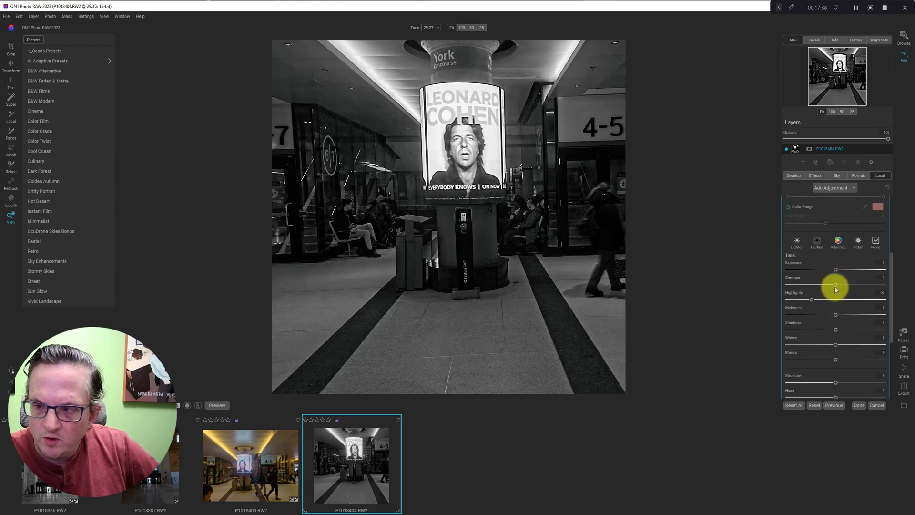
drag(837, 285, 842, 285)
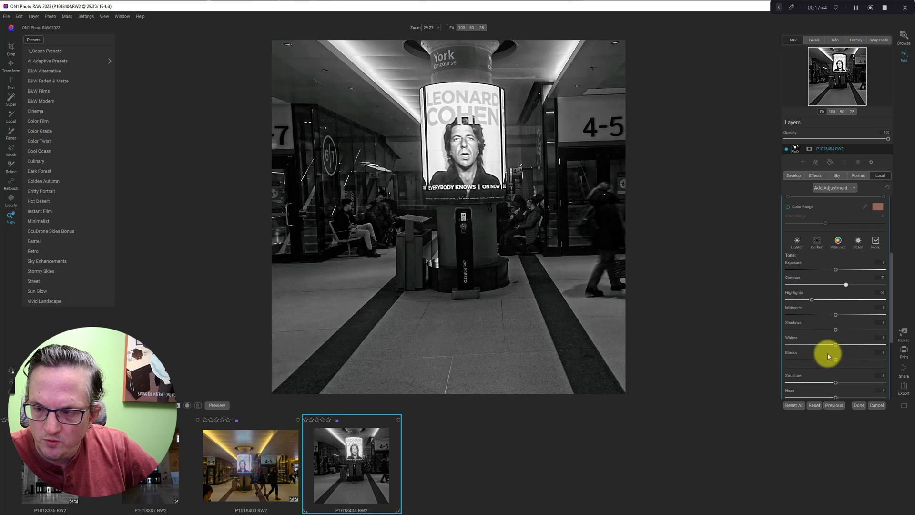
drag(837, 361, 820, 377)
scroll(832, 361, down, 1)
scroll(838, 325, up, 3)
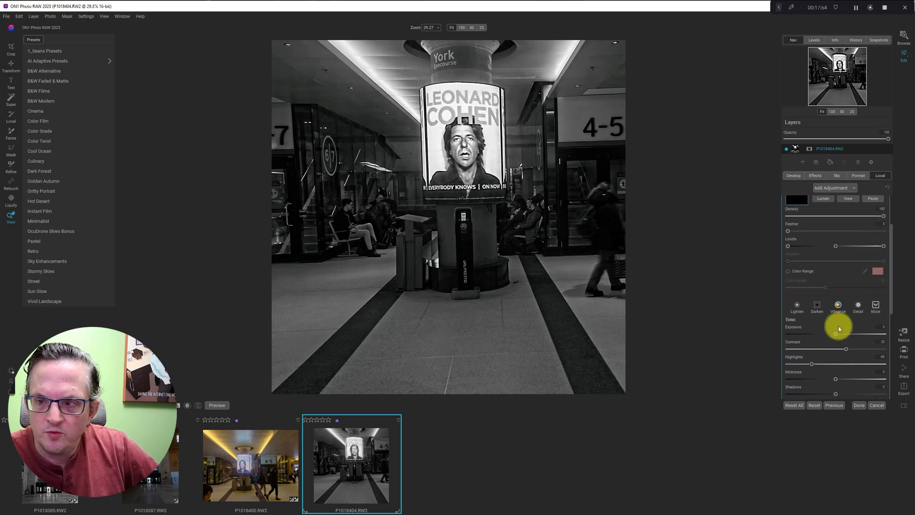
scroll(836, 324, down, 1)
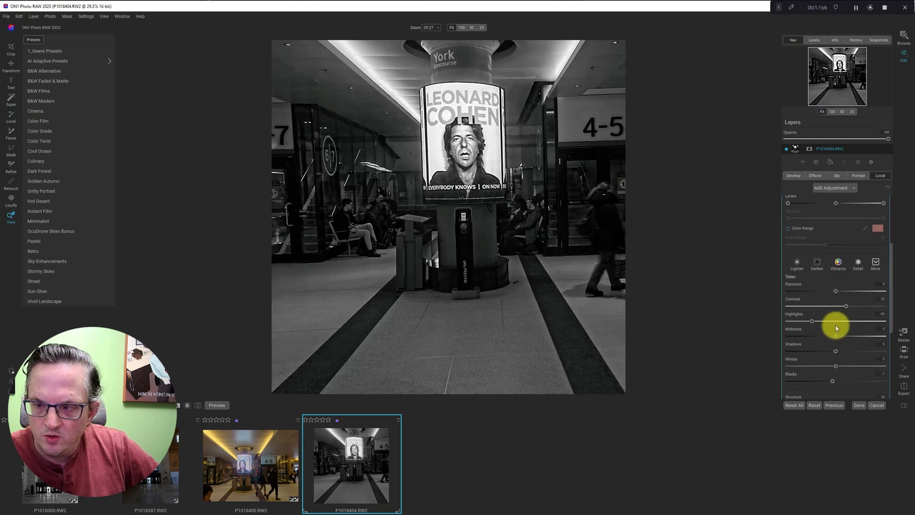
drag(836, 338, 835, 336)
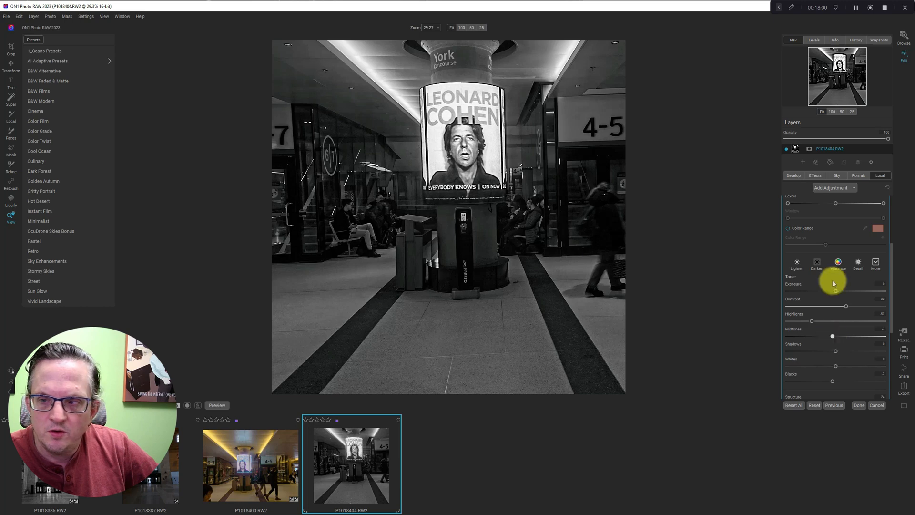
- Toggle the local poster adjustment off and on to compare its effect, leave it on, and collapse it
scroll(834, 280, up, 5)
click(786, 202)
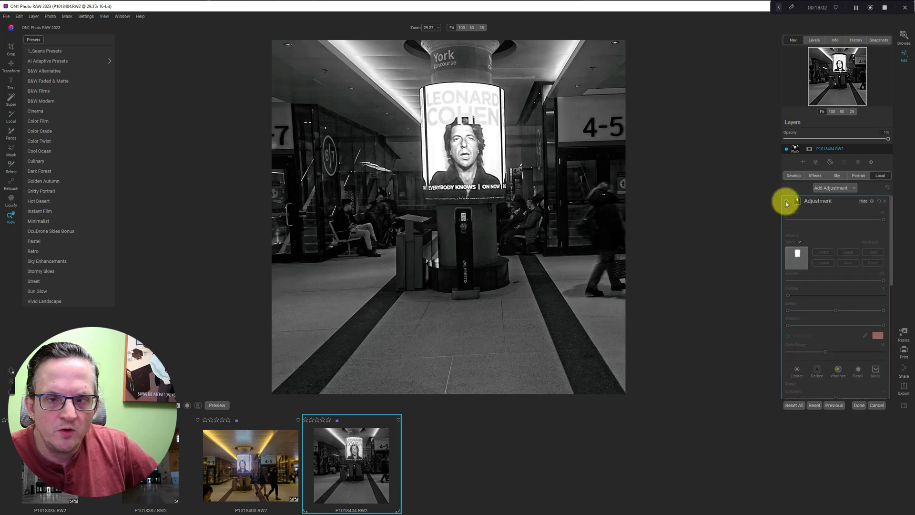
click(786, 202)
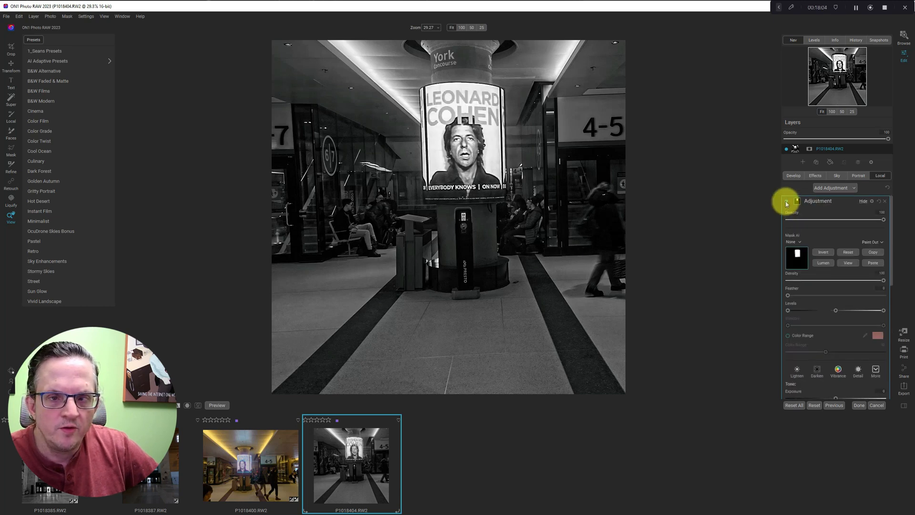
key(ctrl)
key(ctrl)
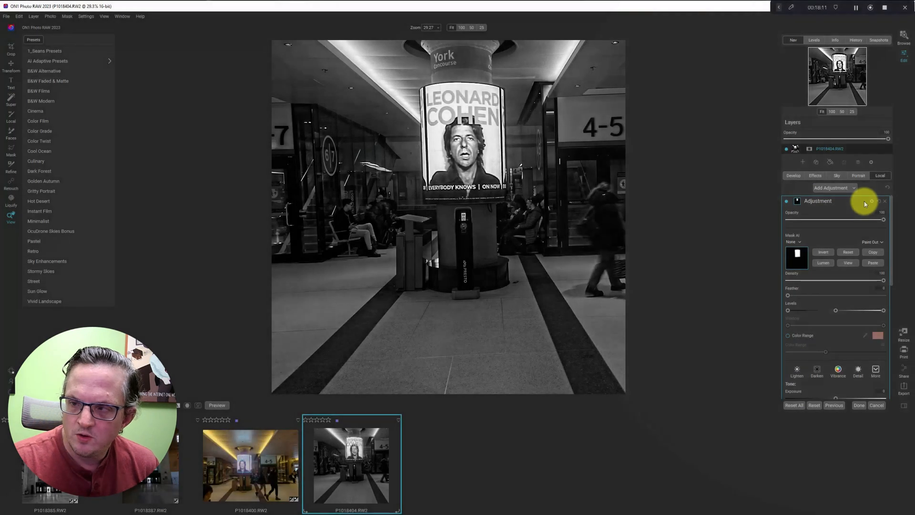
click(819, 200)
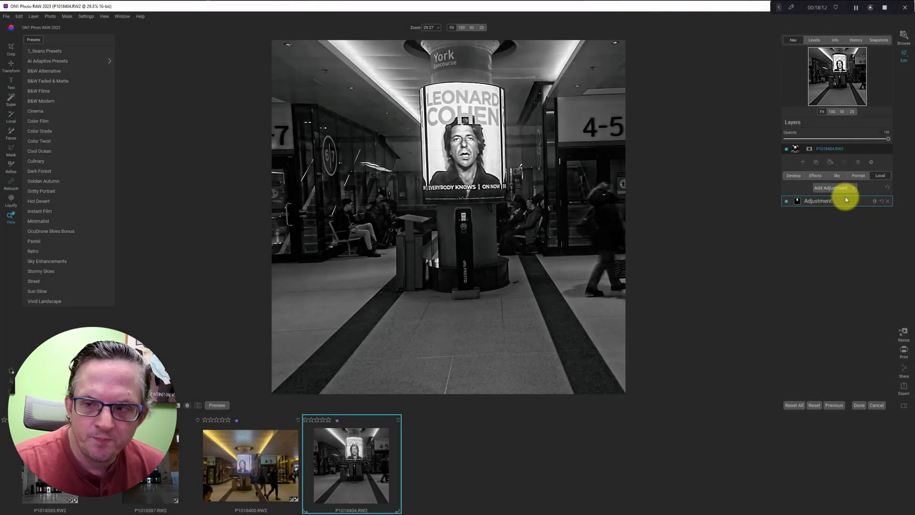
- Return to Effects and toggle the Black & White filter off and on to compare the versions, leaving it on
click(812, 176)
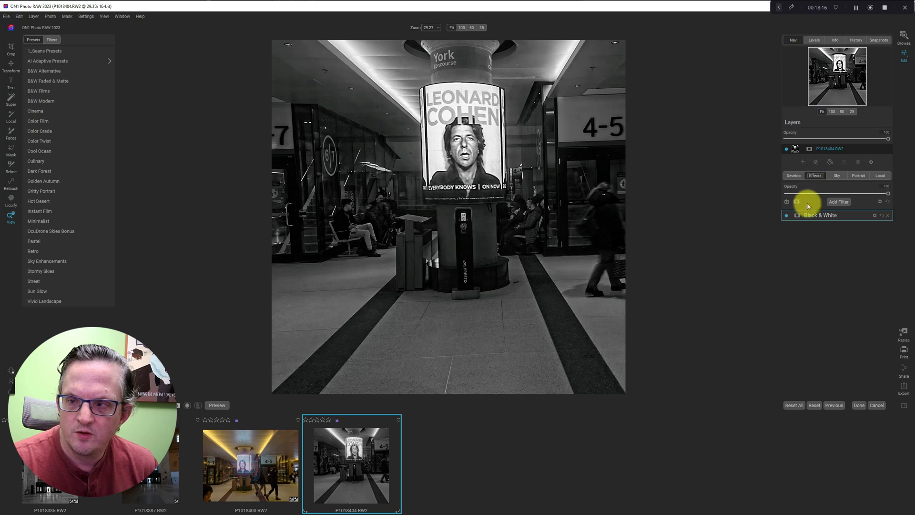
click(786, 216)
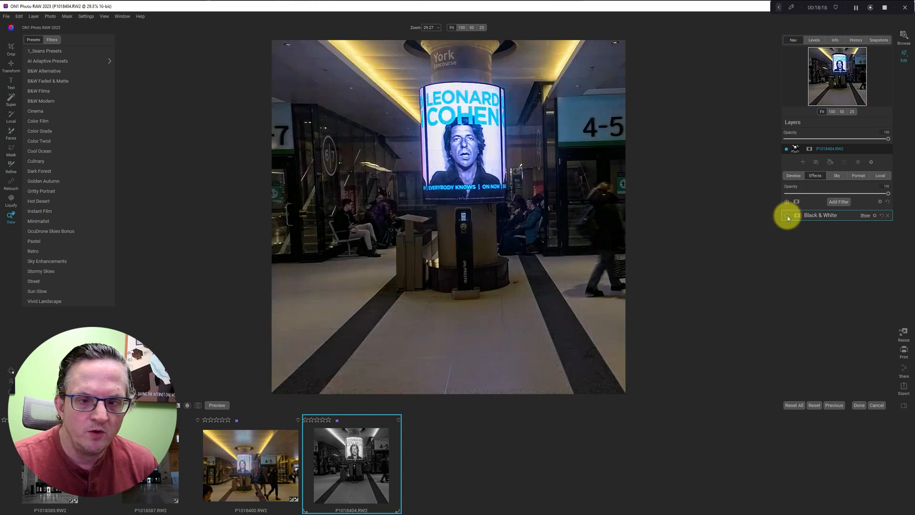
click(786, 216)
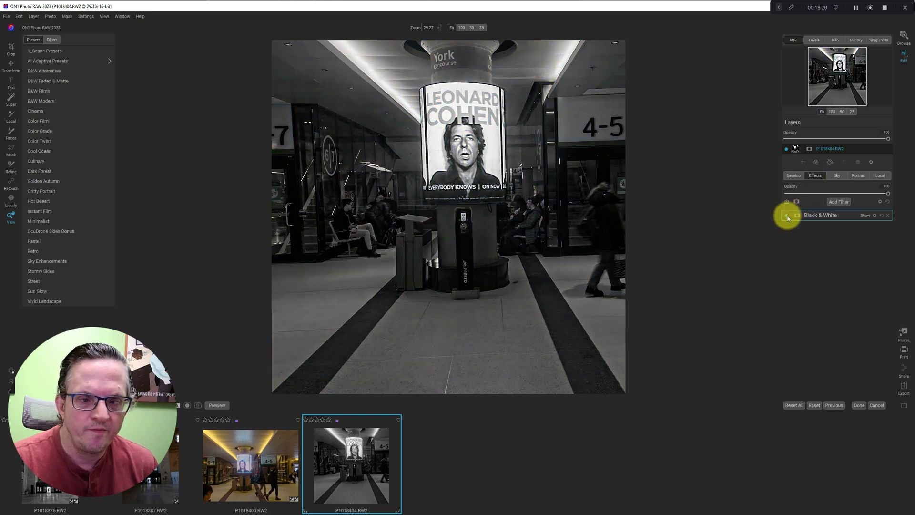
click(786, 216)
click(786, 216)
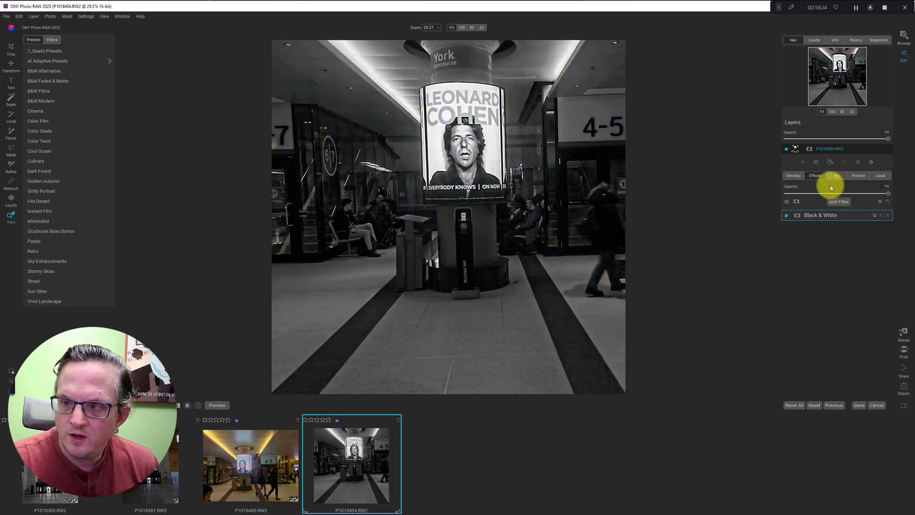
- Add a Tone Enhancer filter above Black & White and apply its Shadows Lighter style
click(835, 202)
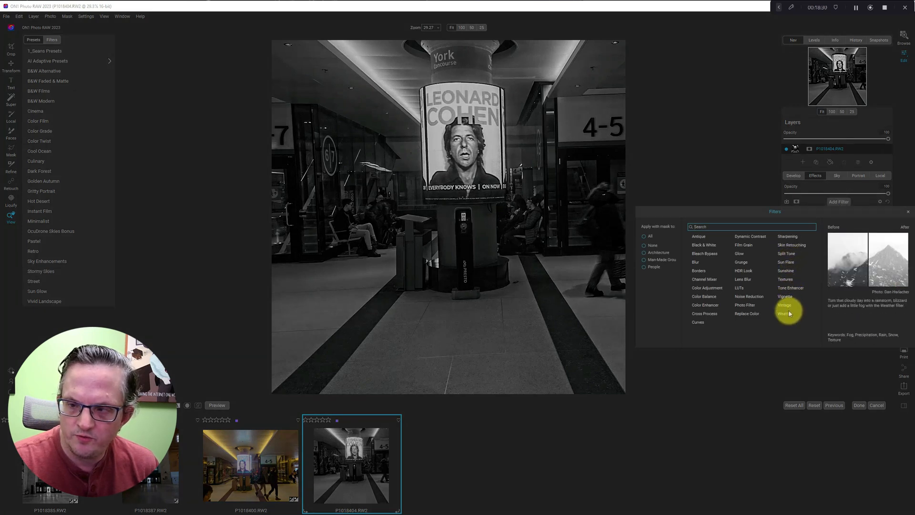
key(Escape)
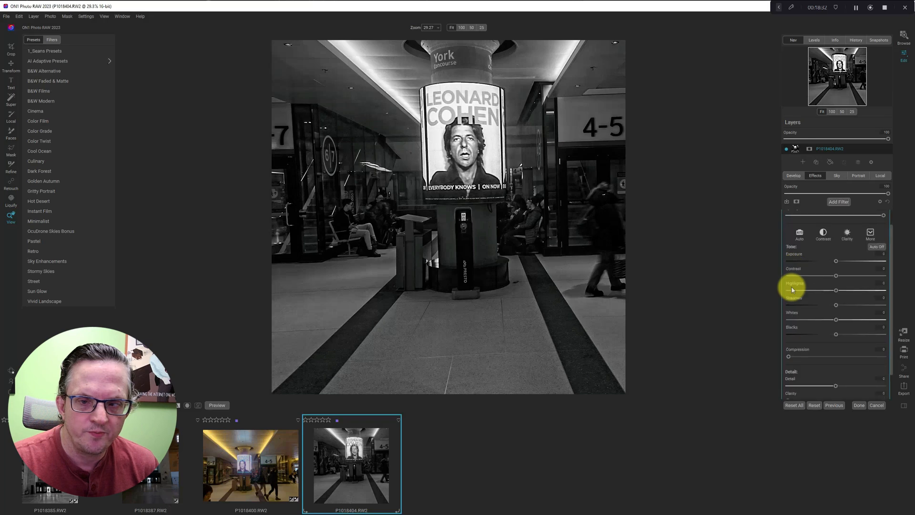
click(871, 235)
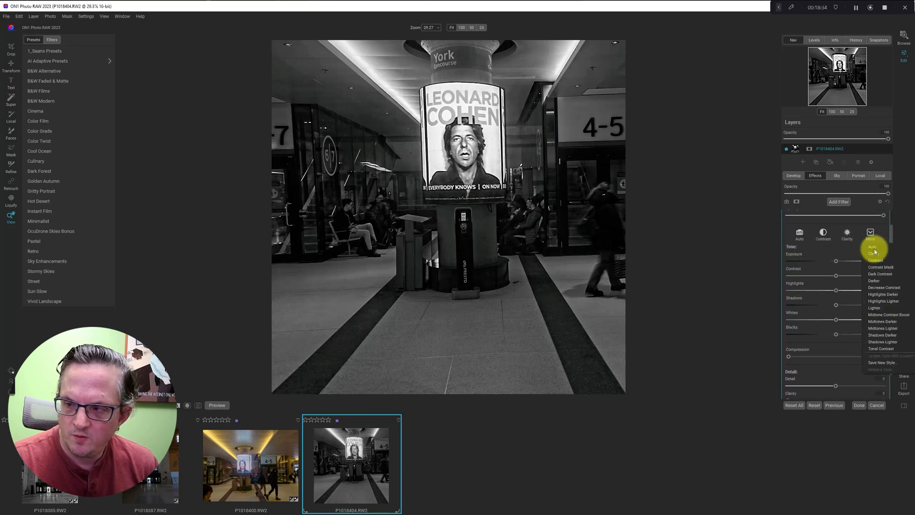
click(883, 343)
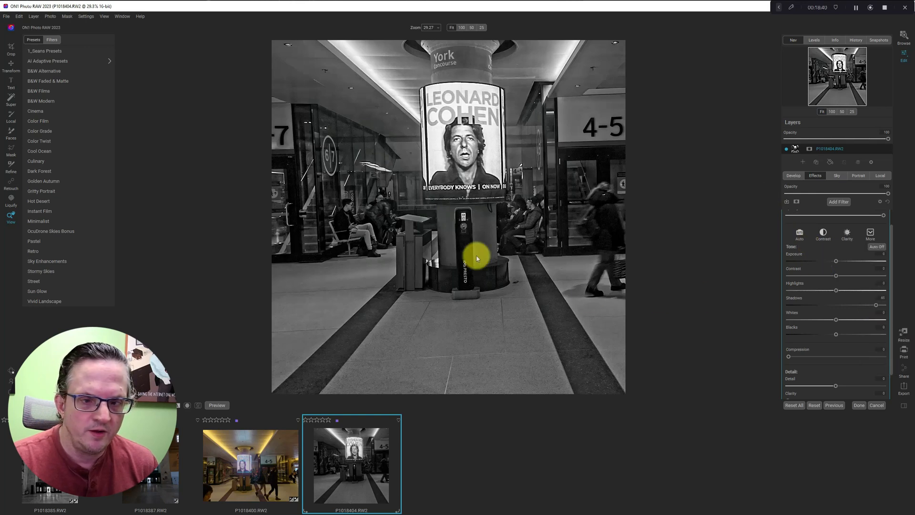
- Toggle the Tone Enhancer filter off and on to compare its effect, leaving it on
scroll(823, 281, up, 1)
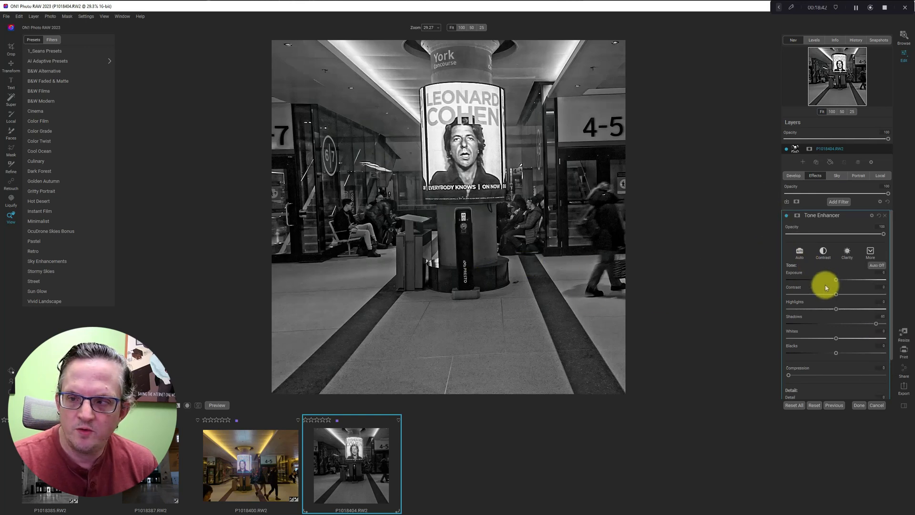
click(787, 217)
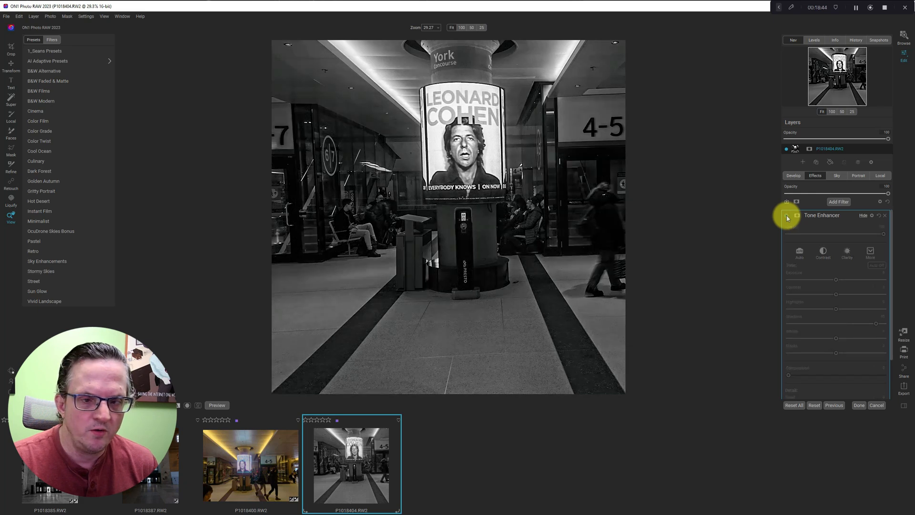
click(787, 217)
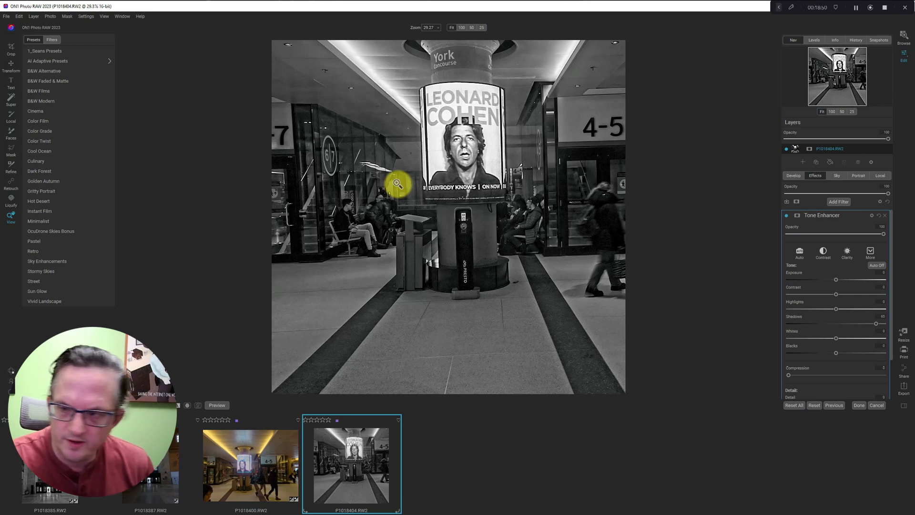
- Raise the Tone Enhancer's Contrast slightly and lower its Whites slightly
scroll(851, 305, down, 2)
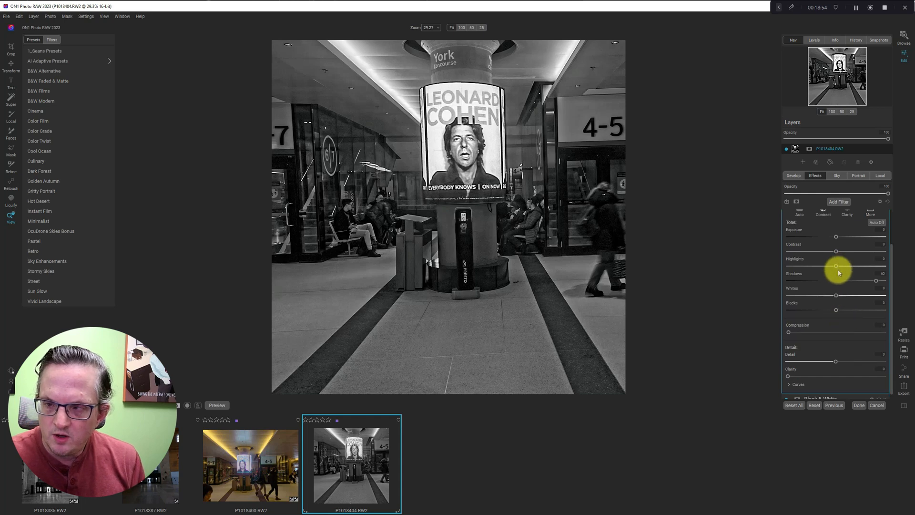
scroll(838, 300, up, 2)
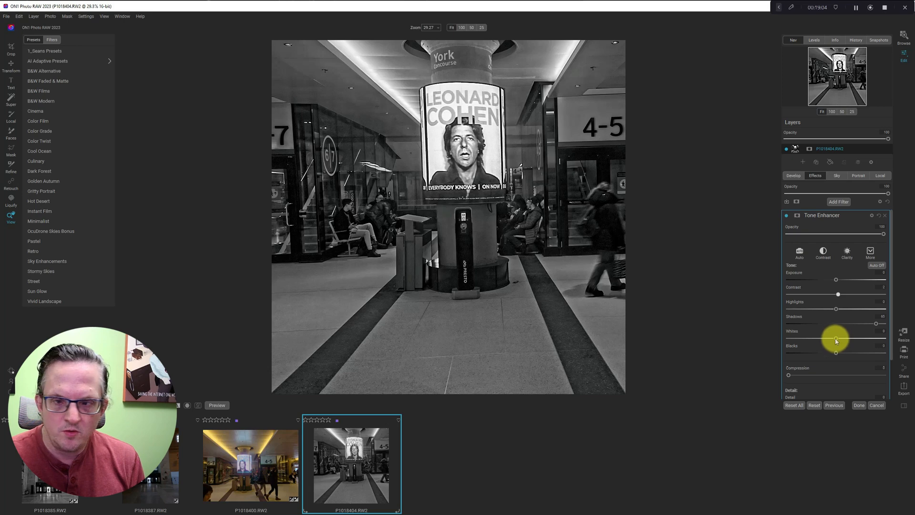
drag(835, 339, 832, 338)
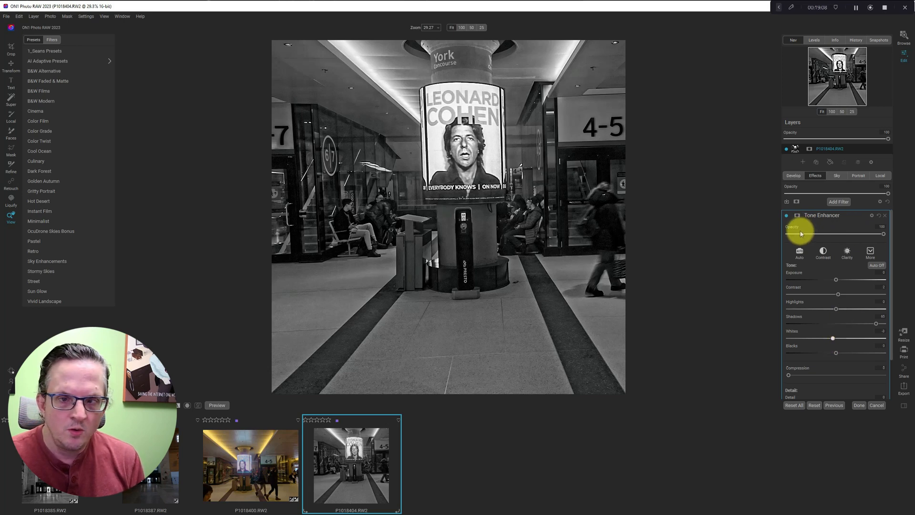
- Paste the copied poster mask into the Tone Enhancer, invert it to exclude the poster, and collapse the filter
click(796, 215)
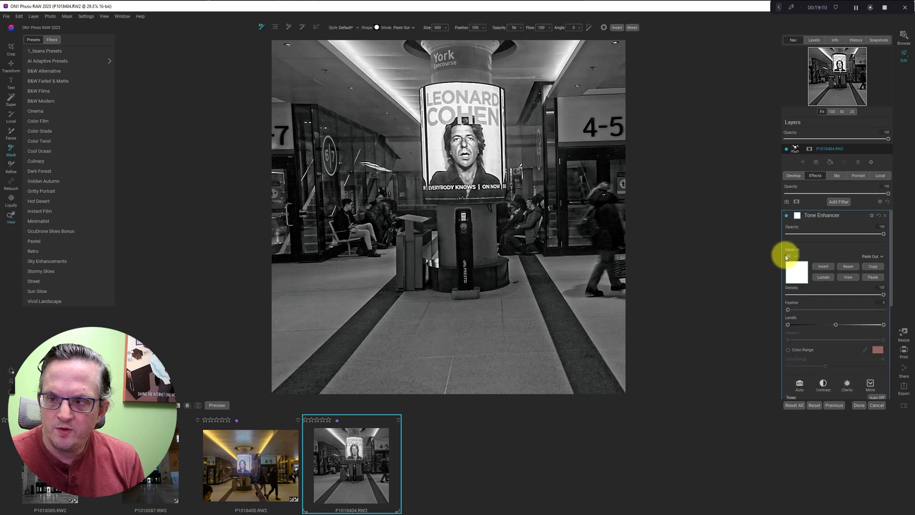
click(872, 278)
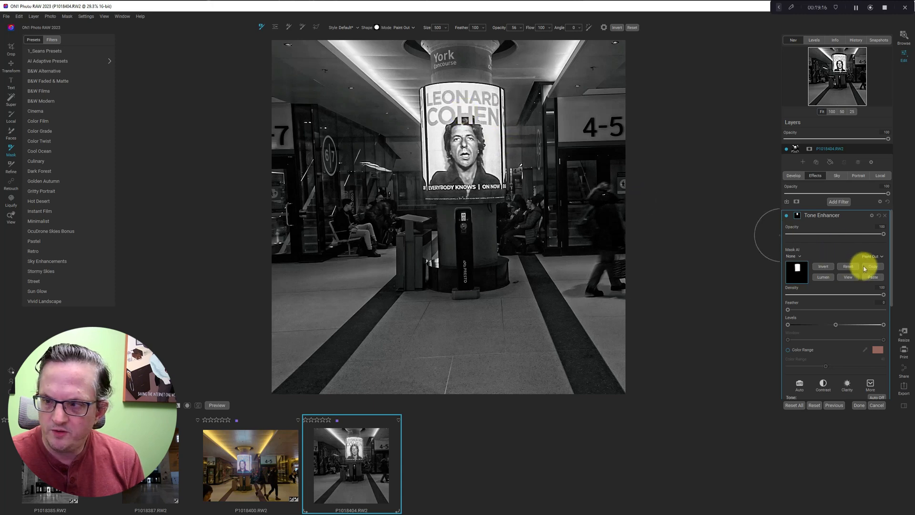
click(829, 270)
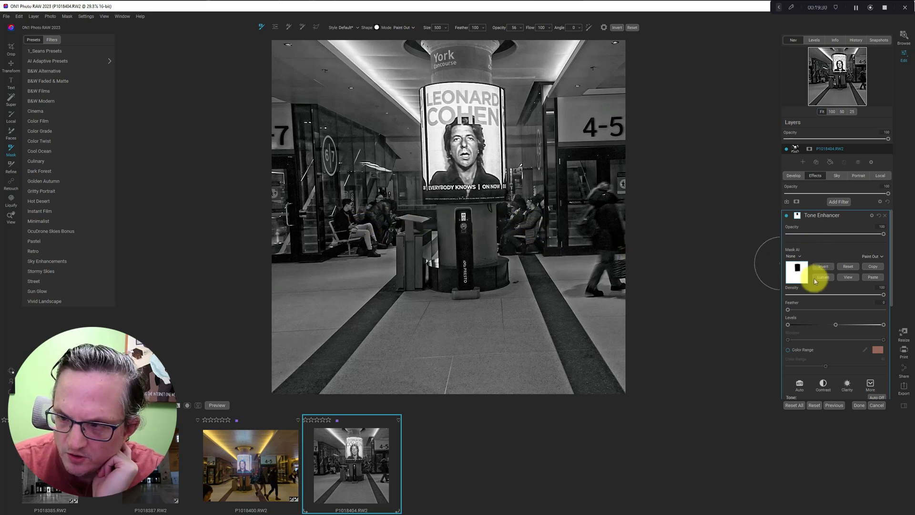
click(862, 215)
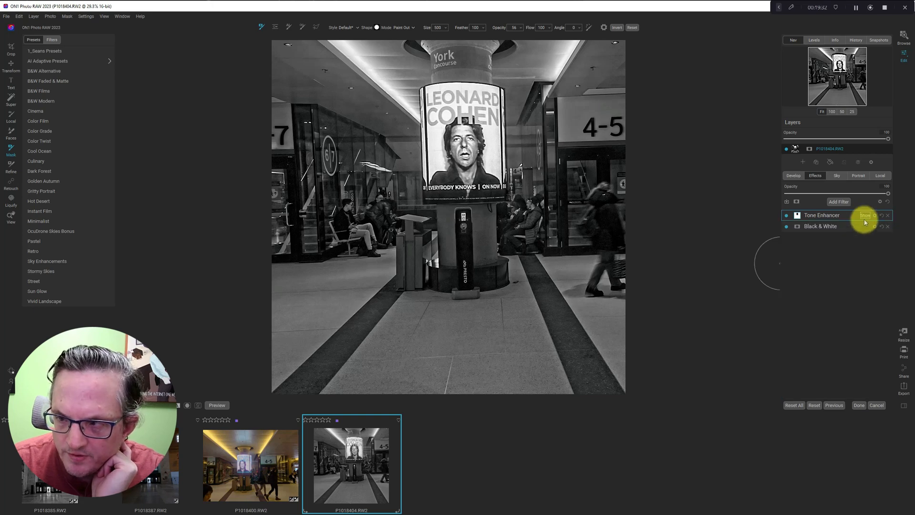
- Add a Curves filter and shape a gentle S-curve with lowered shadows, raised highlights and a slightly lifted midpoint
click(837, 205)
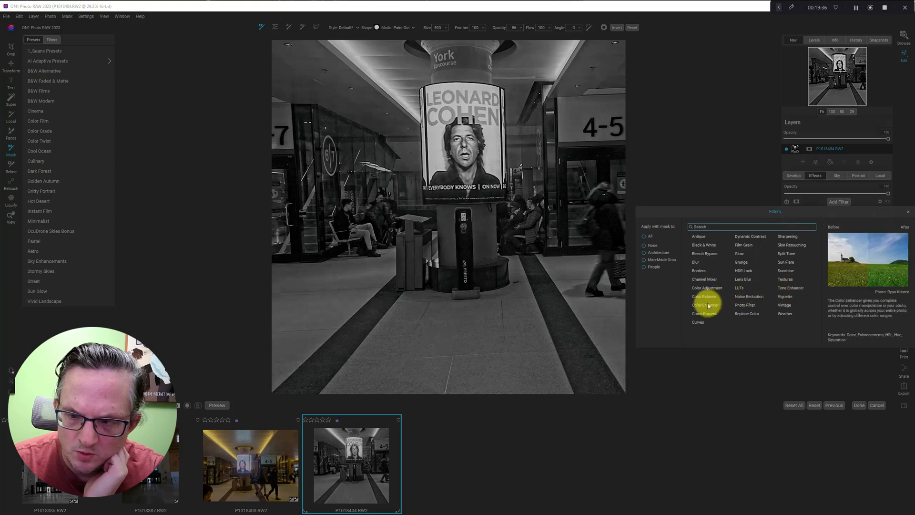
click(696, 323)
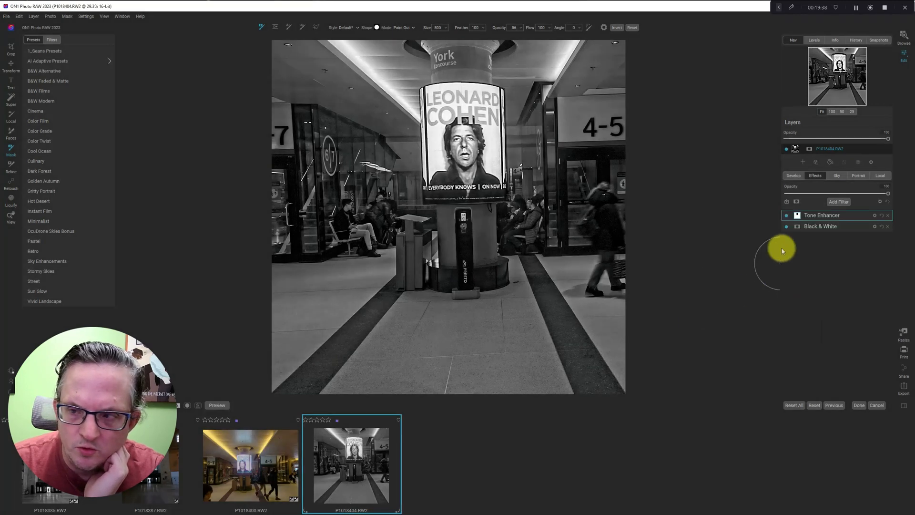
drag(813, 326, 813, 335)
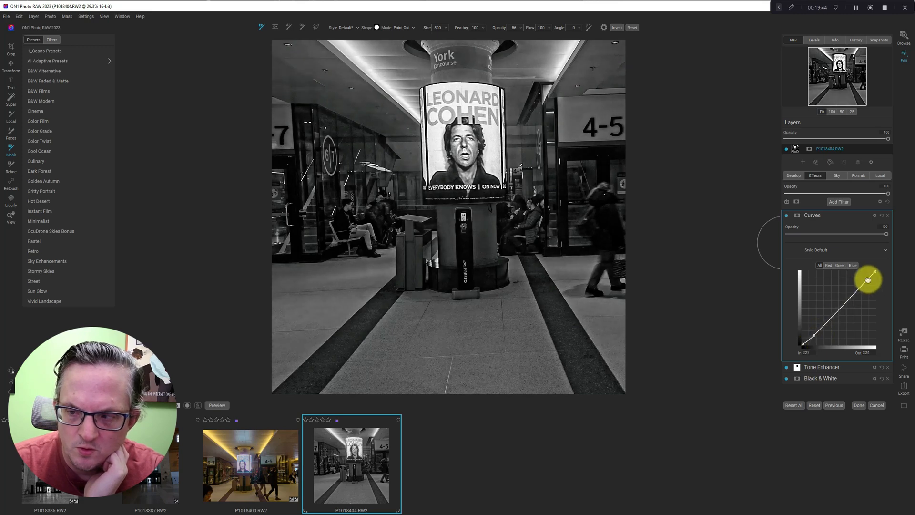
drag(868, 279, 866, 279)
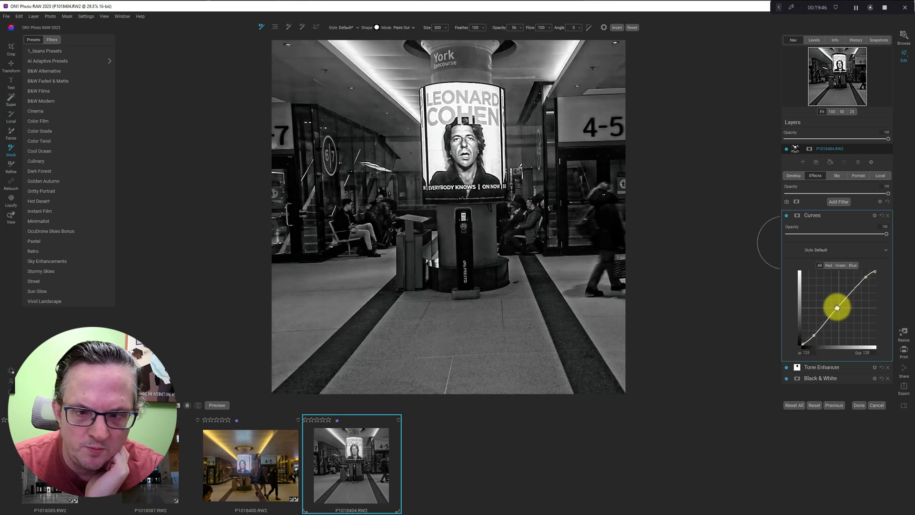
drag(835, 310, 836, 305)
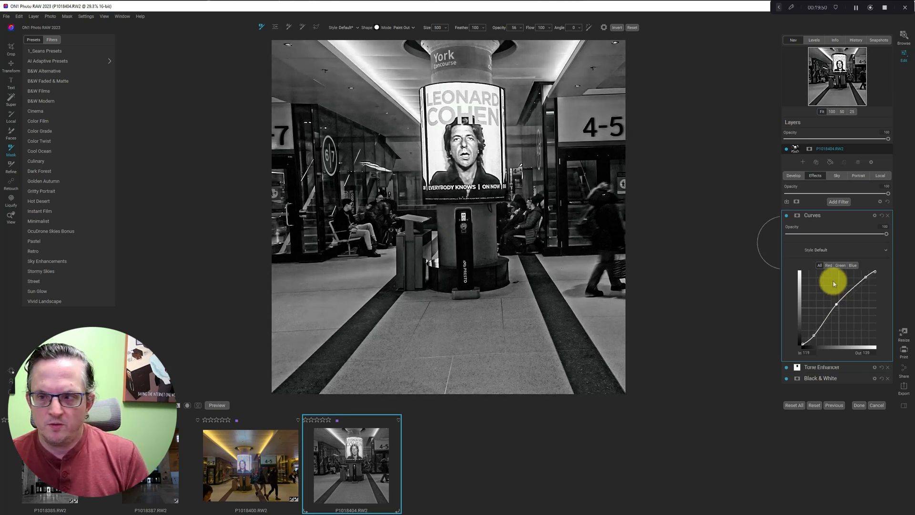
- Paste the copied poster mask into the Curves filter and invert it to exclude the poster
click(797, 215)
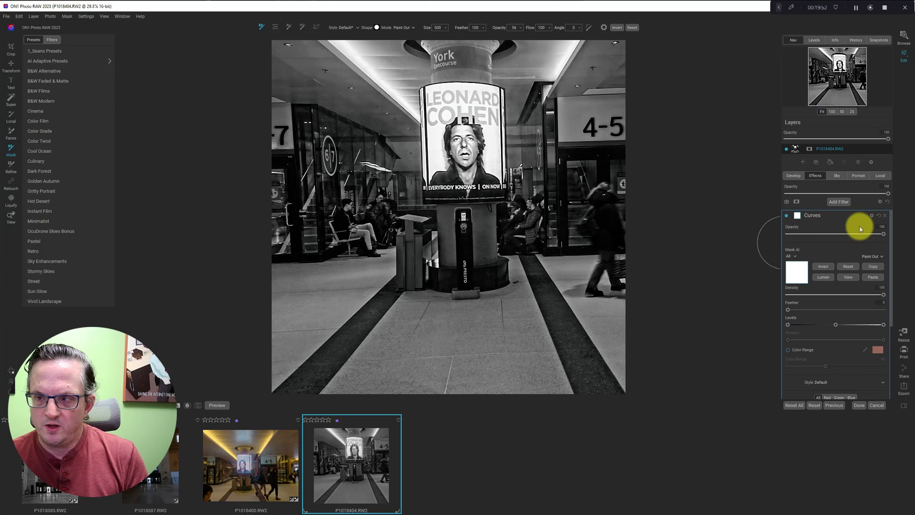
click(873, 281)
click(828, 266)
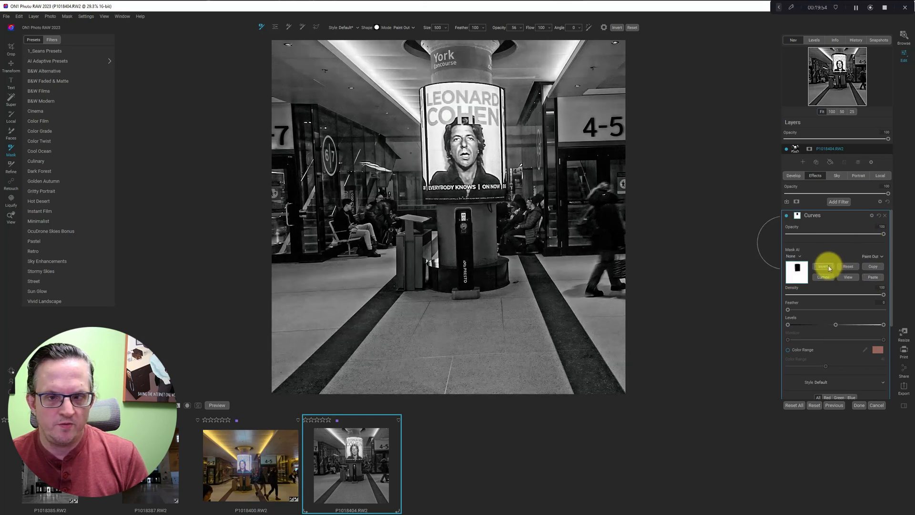
- Toggle the masked Curves filter off and on twice to compare its effect, leaving it on
click(786, 217)
click(787, 217)
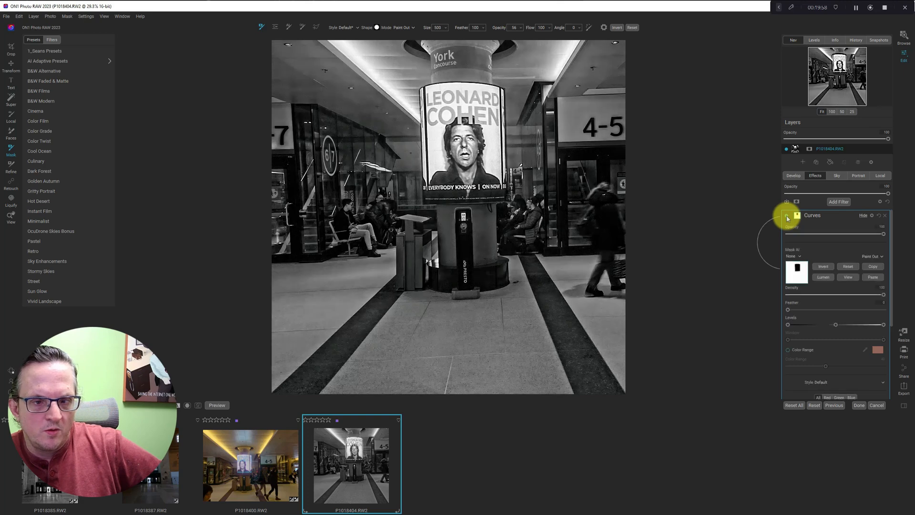
click(787, 217)
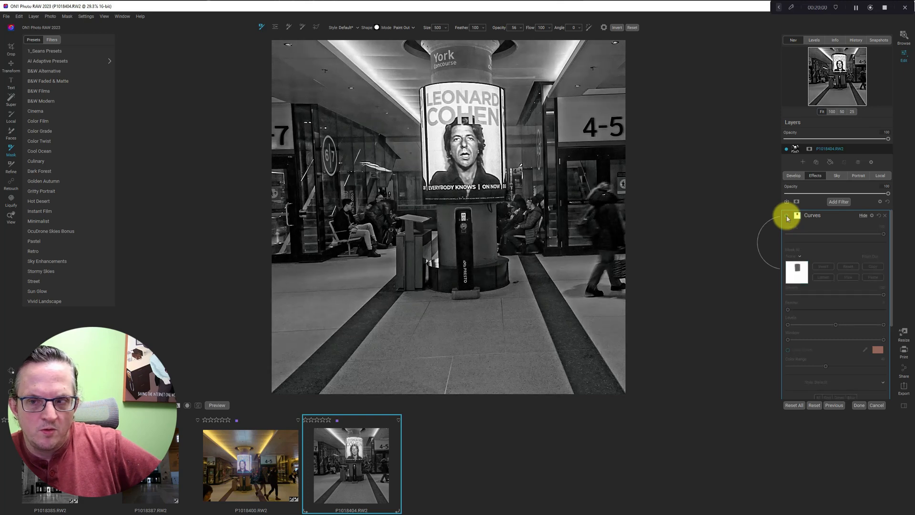
click(787, 218)
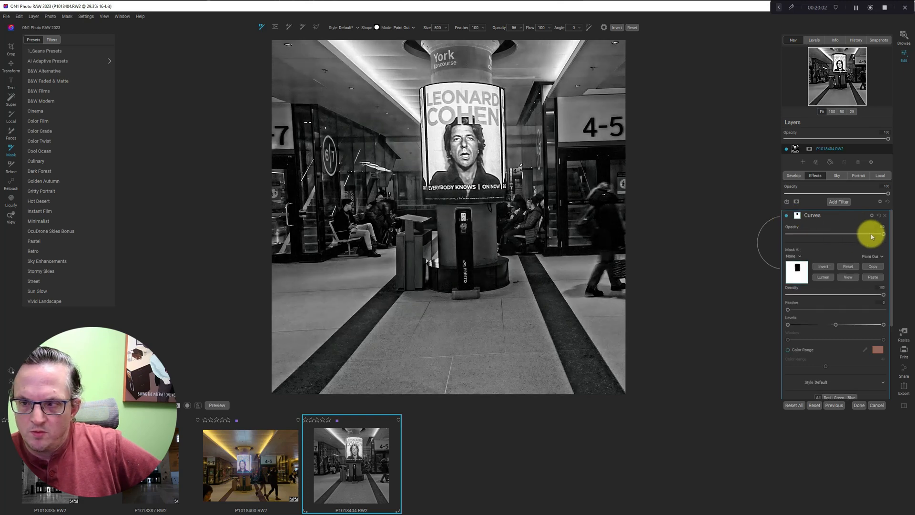
- Reduce the Curves filter's opacity to about 42, compare it off and on, and collapse the filter
drag(883, 235, 861, 235)
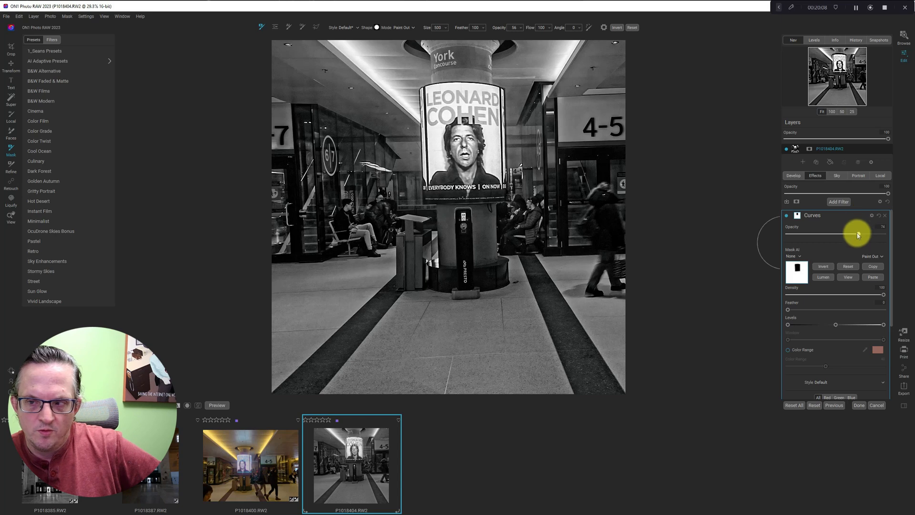
drag(858, 234, 828, 234)
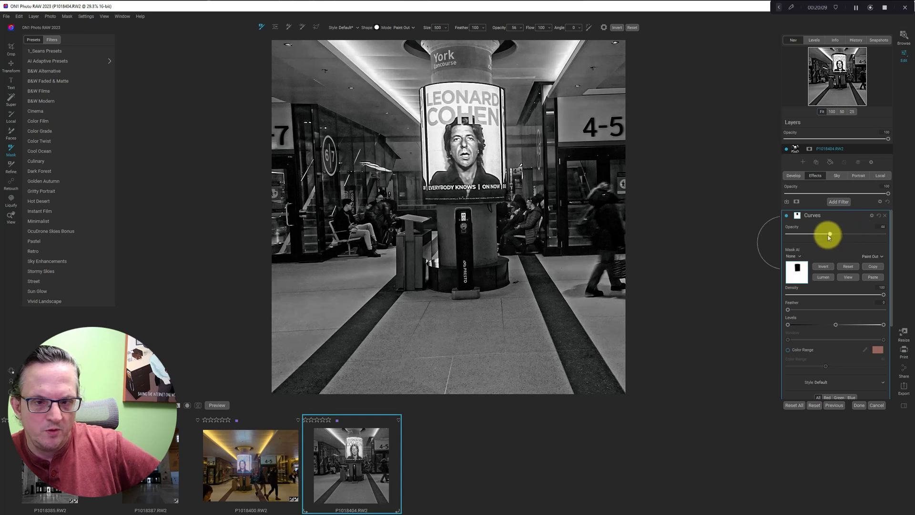
click(786, 215)
click(786, 214)
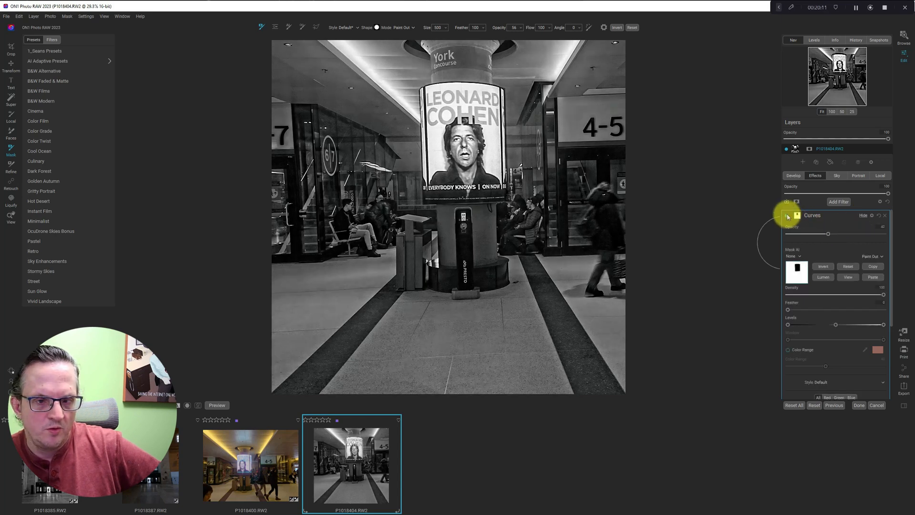
click(857, 214)
- Open the filter list for adding another effect above Curves
click(840, 202)
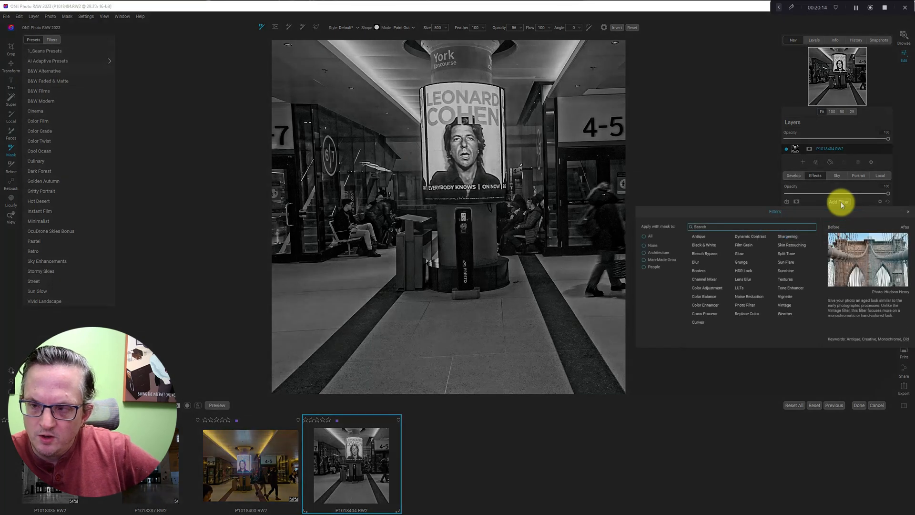